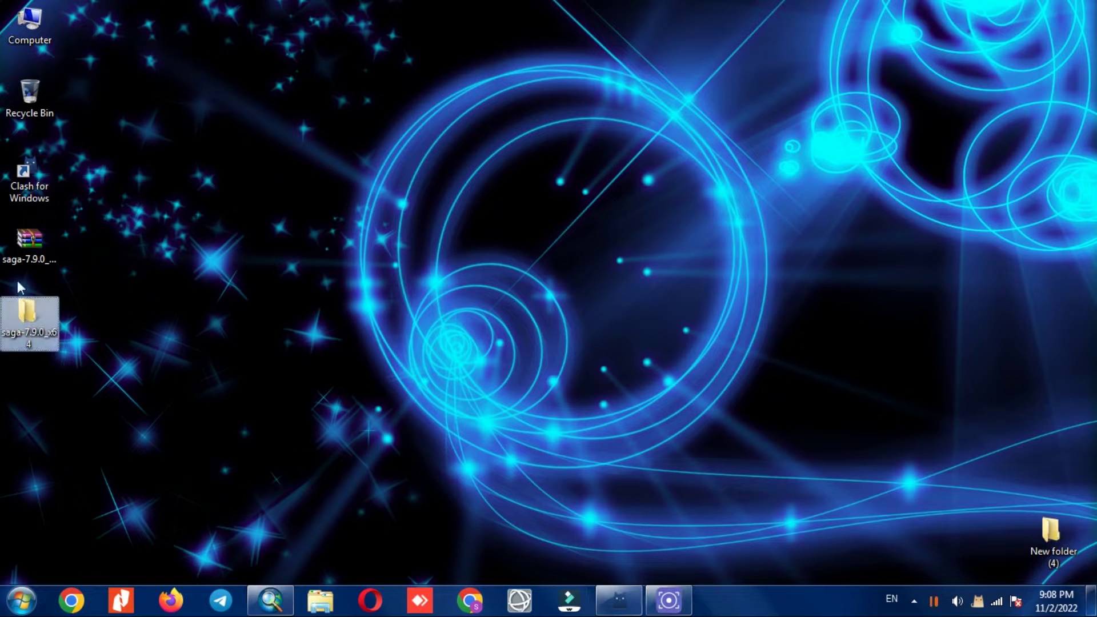
Step: Open the extracted saga-7.9.0_x64 folder and then its inner saga-7.9.0_x64 subfolder
{"action": "left_click", "coordinate": [19, 237]}
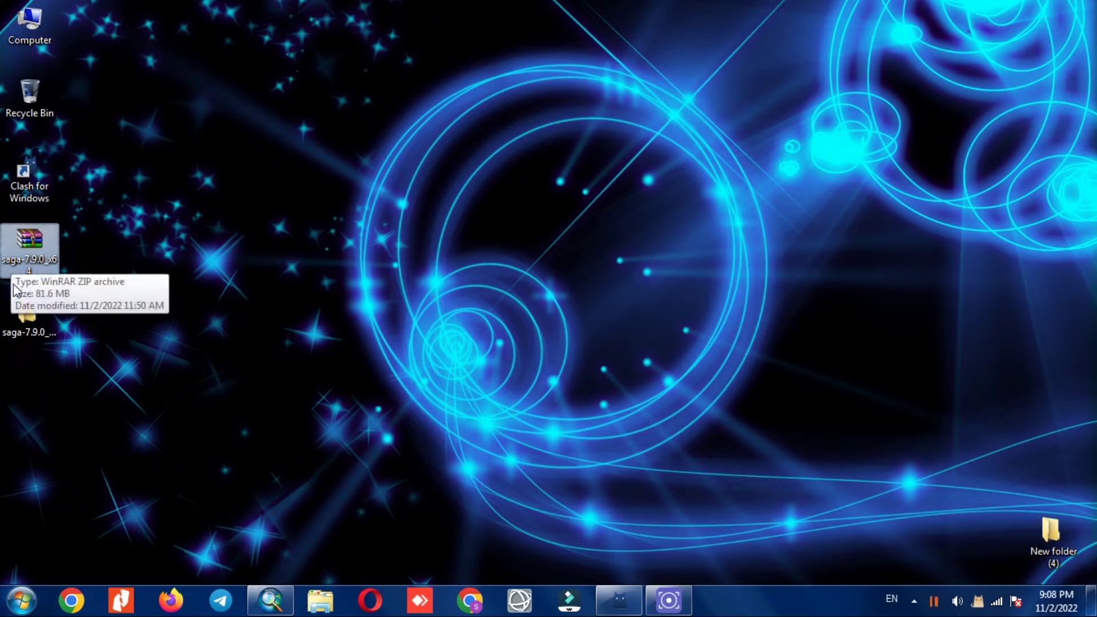
{"action": "double_click", "coordinate": [18, 318]}
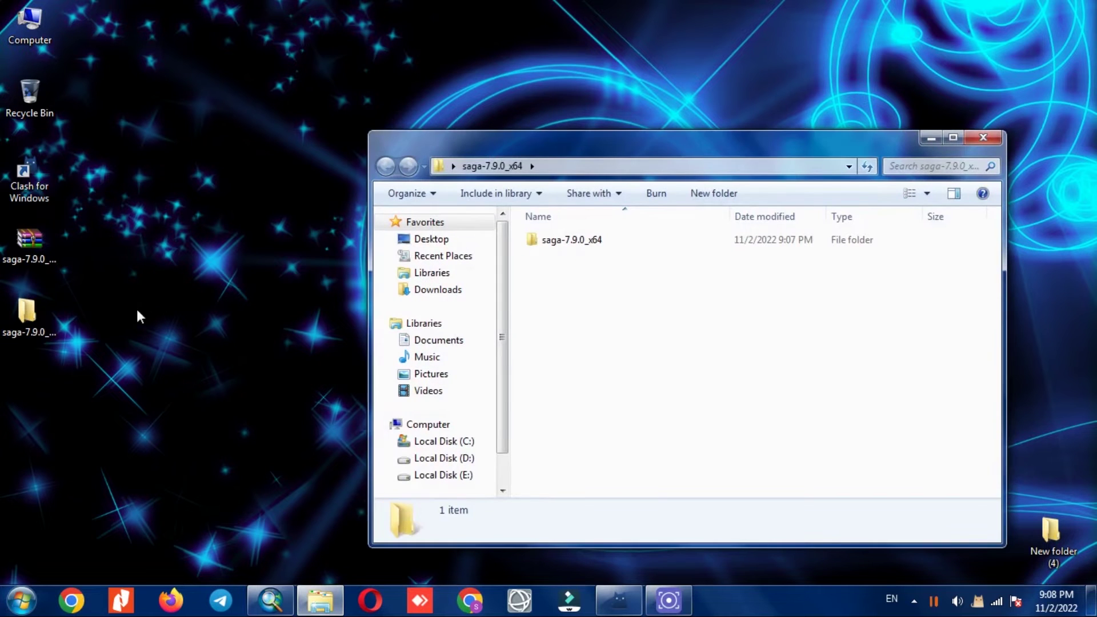
{"action": "left_click_drag", "start_coordinate": [600, 142], "coordinate": [458, 90]}
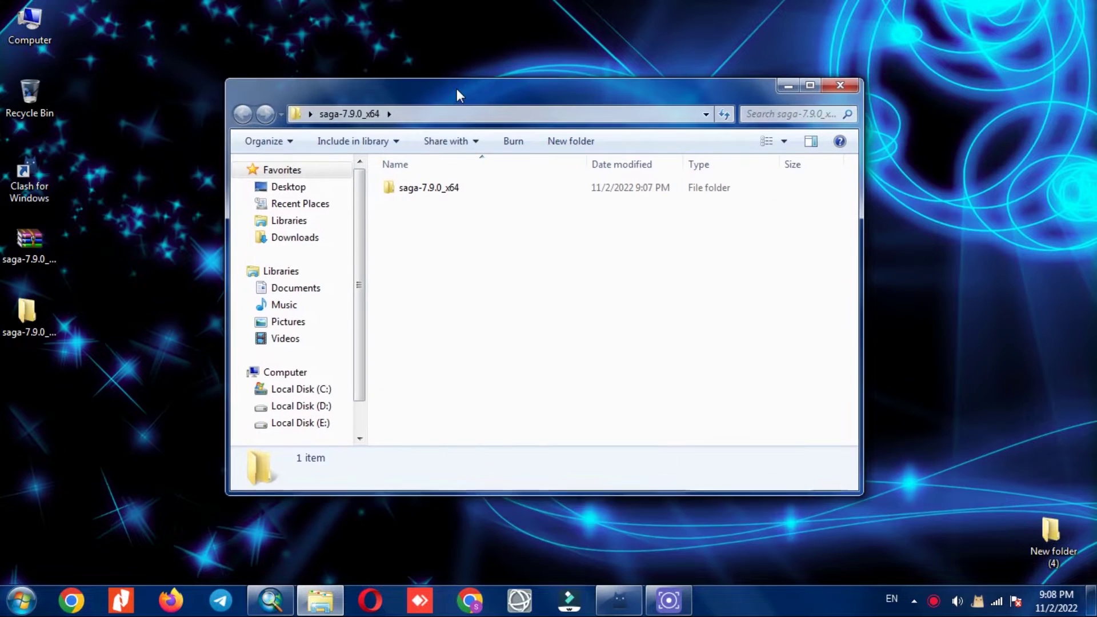
{"action": "double_click", "coordinate": [440, 188]}
Step: Launch the saga_gui application from the inner folder
{"action": "scroll", "coordinate": [451, 236], "scroll_direction": "down", "scroll_amount": 13}
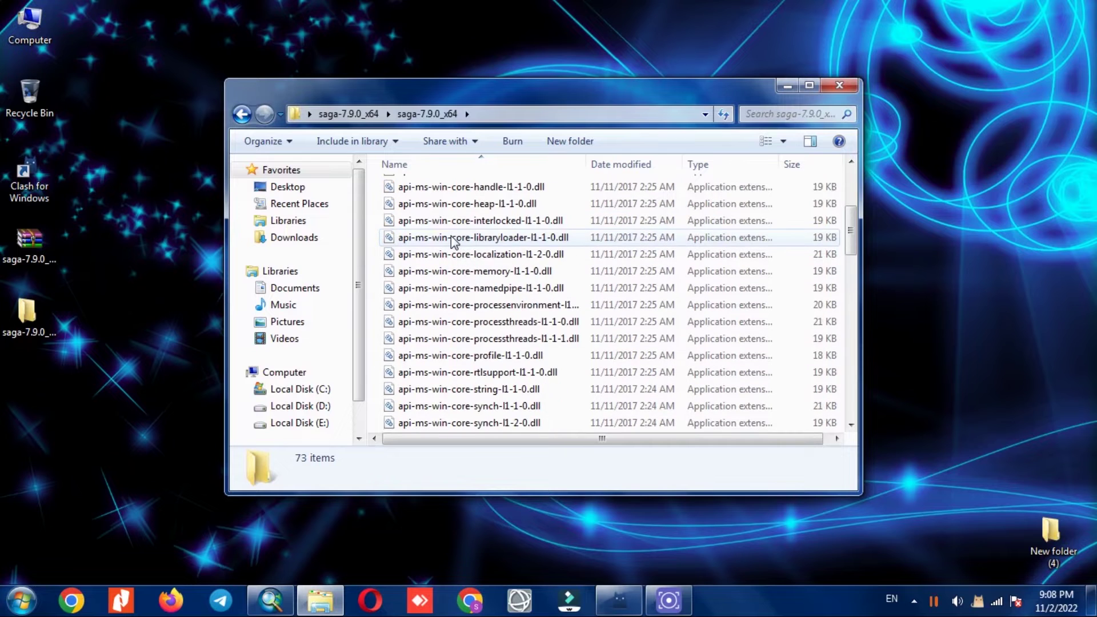
{"action": "scroll", "coordinate": [452, 240], "scroll_direction": "down", "scroll_amount": 3}
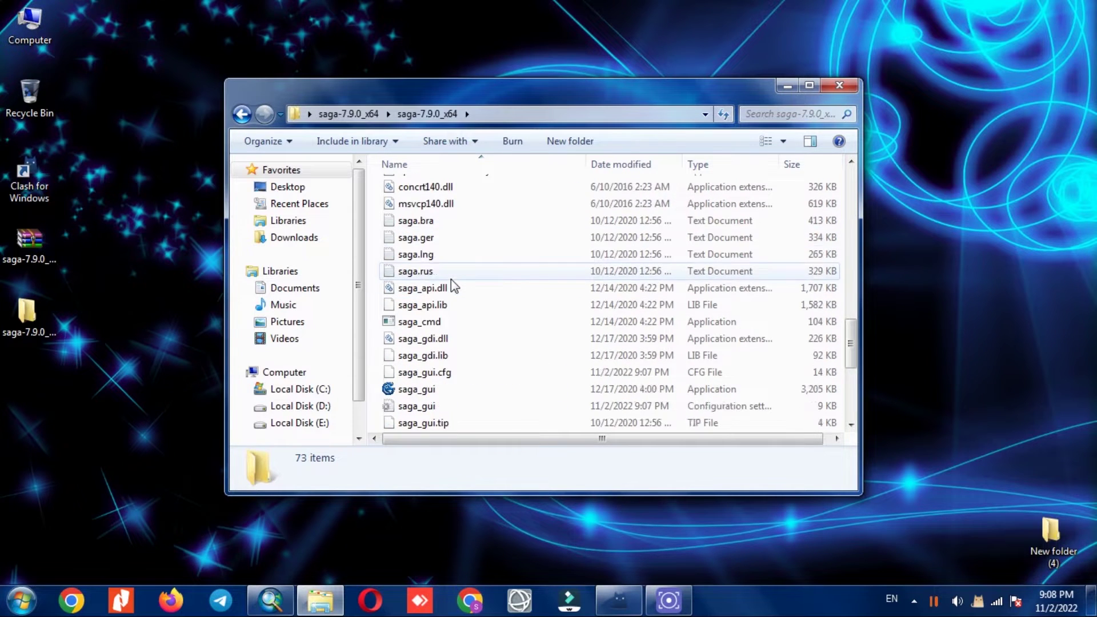
{"action": "left_click", "coordinate": [451, 288]}
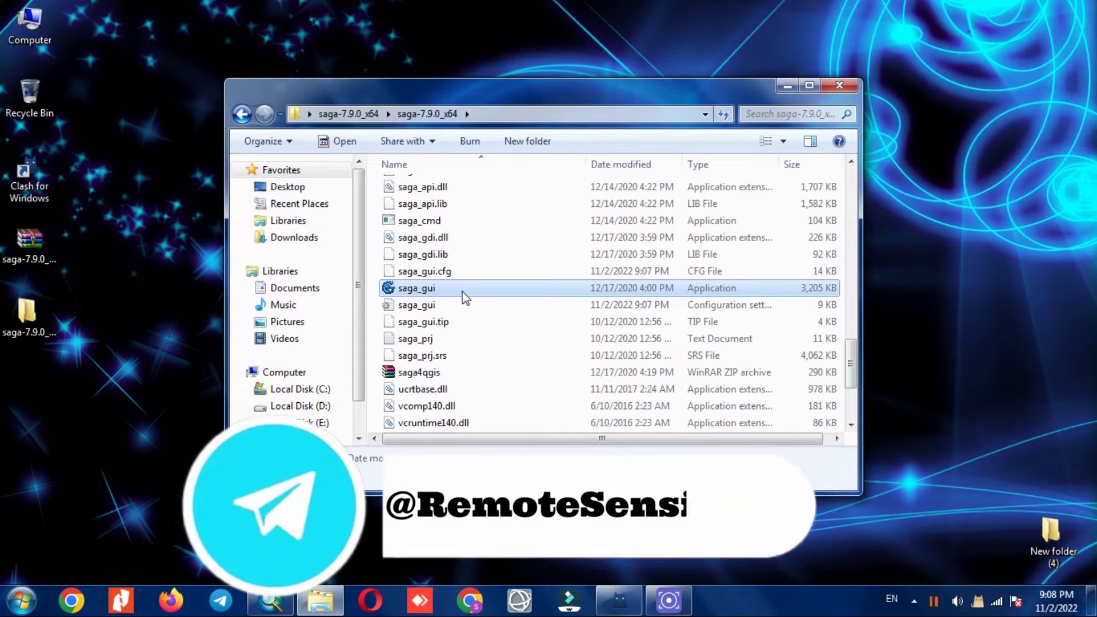
{"action": "right_click", "coordinate": [461, 290]}
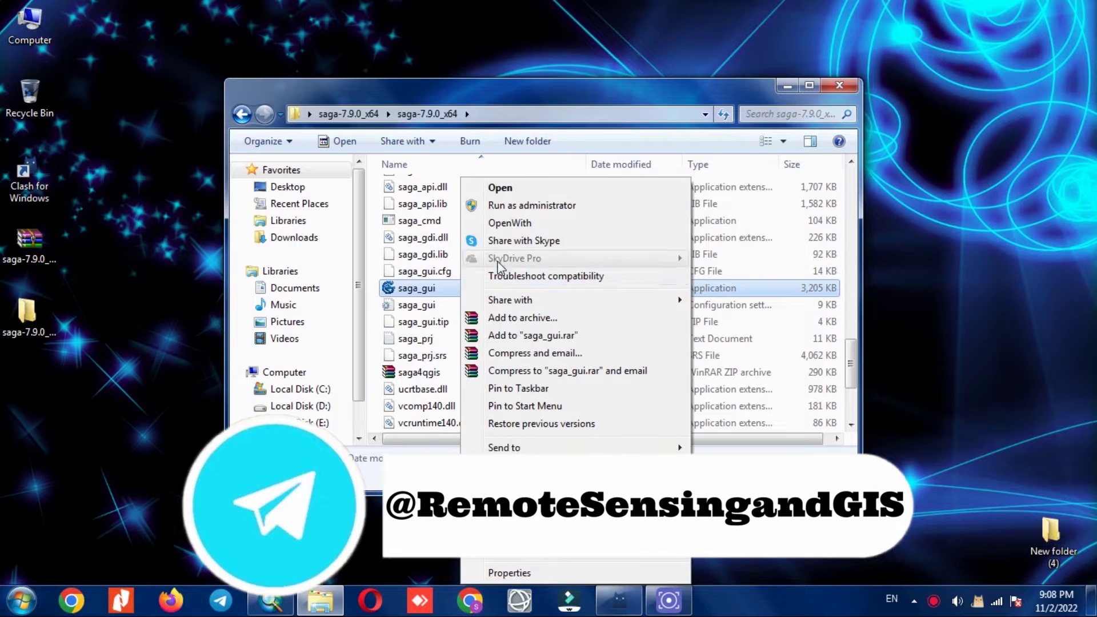
{"action": "left_click", "coordinate": [514, 189]}
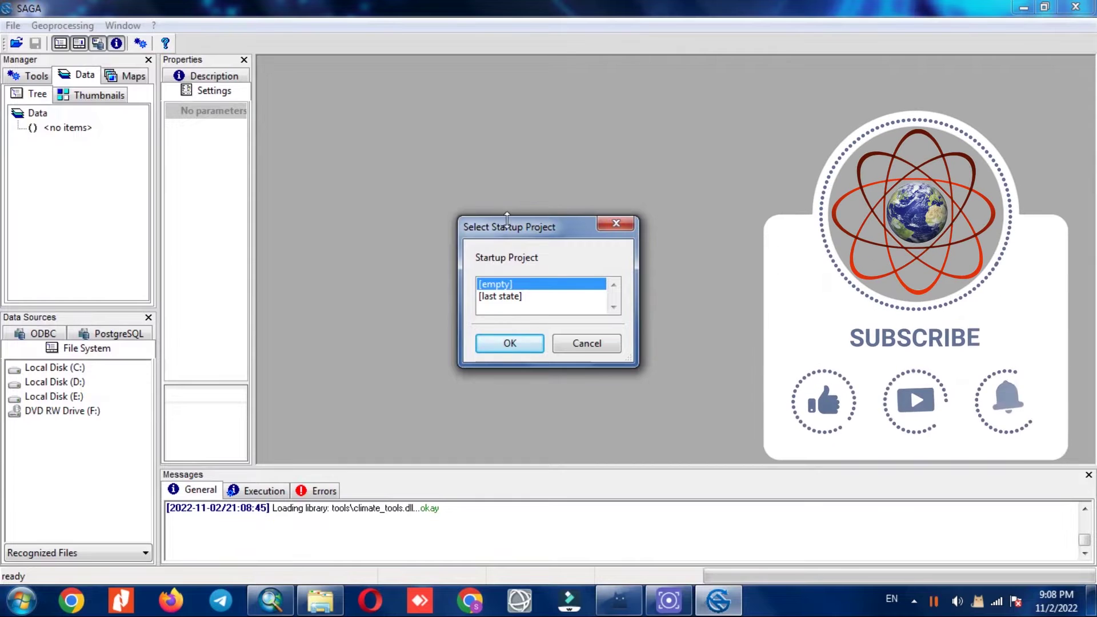
Step: Start an empty project and browse the Load dialog to DEMimg in the GIS Dataset DEM folder
{"action": "left_click", "coordinate": [507, 345]}
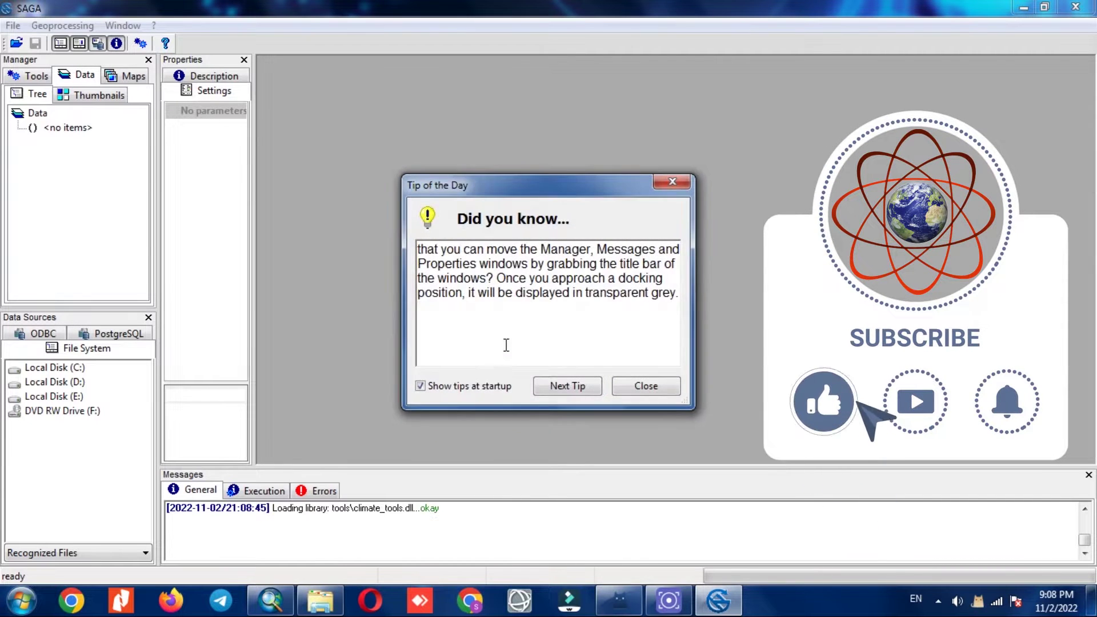
{"action": "left_click", "coordinate": [631, 388]}
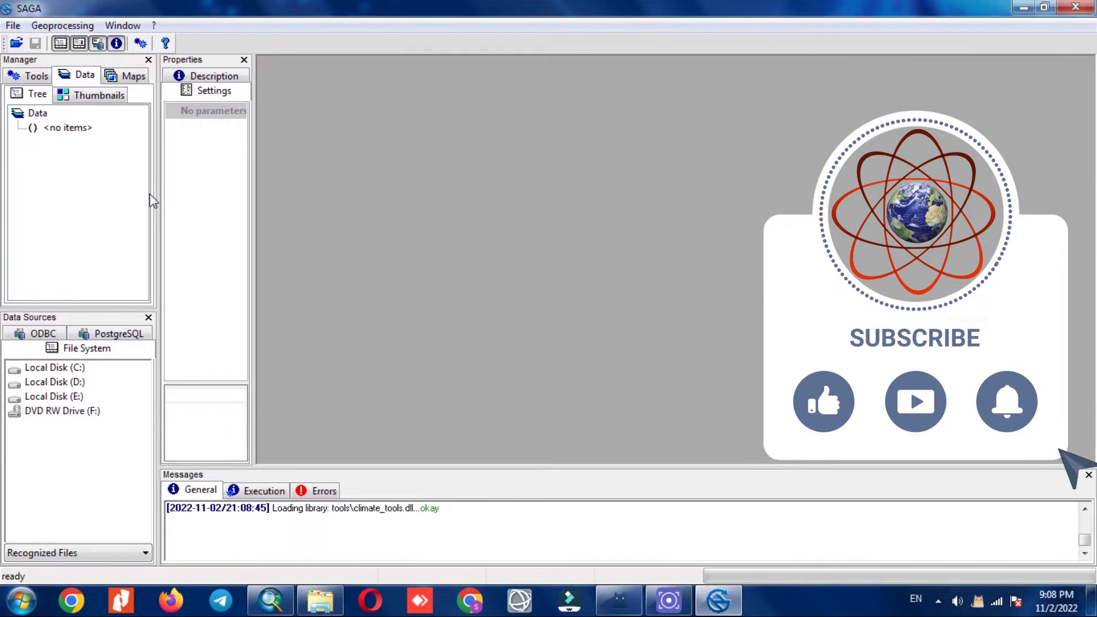
{"action": "left_click", "coordinate": [17, 44]}
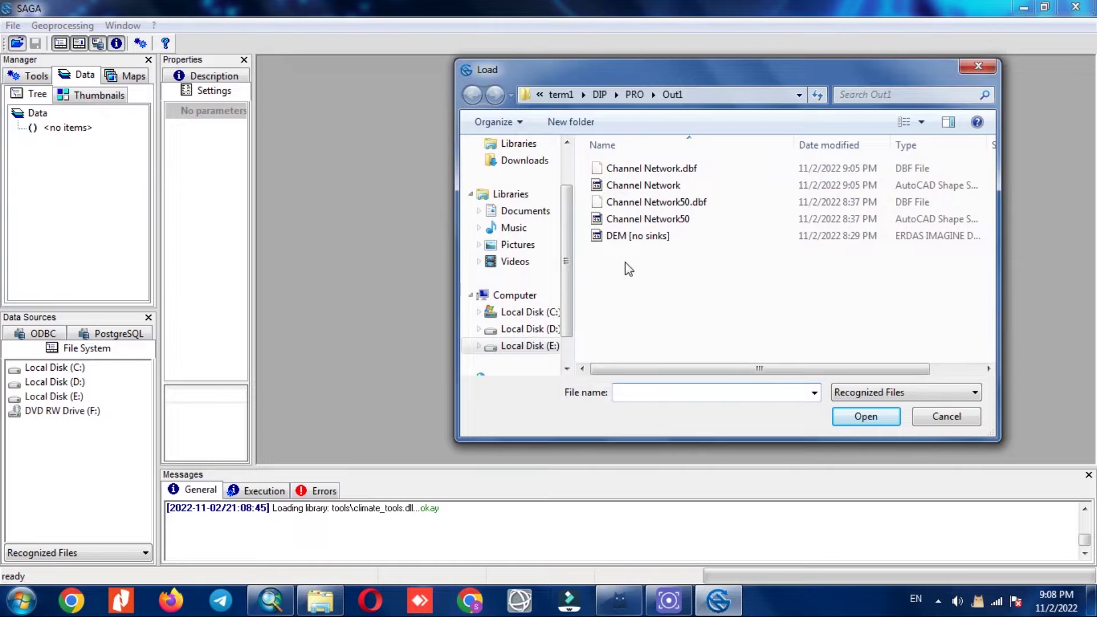
{"action": "left_click", "coordinate": [652, 388]}
{"action": "key", "text": "ctrl+v"}
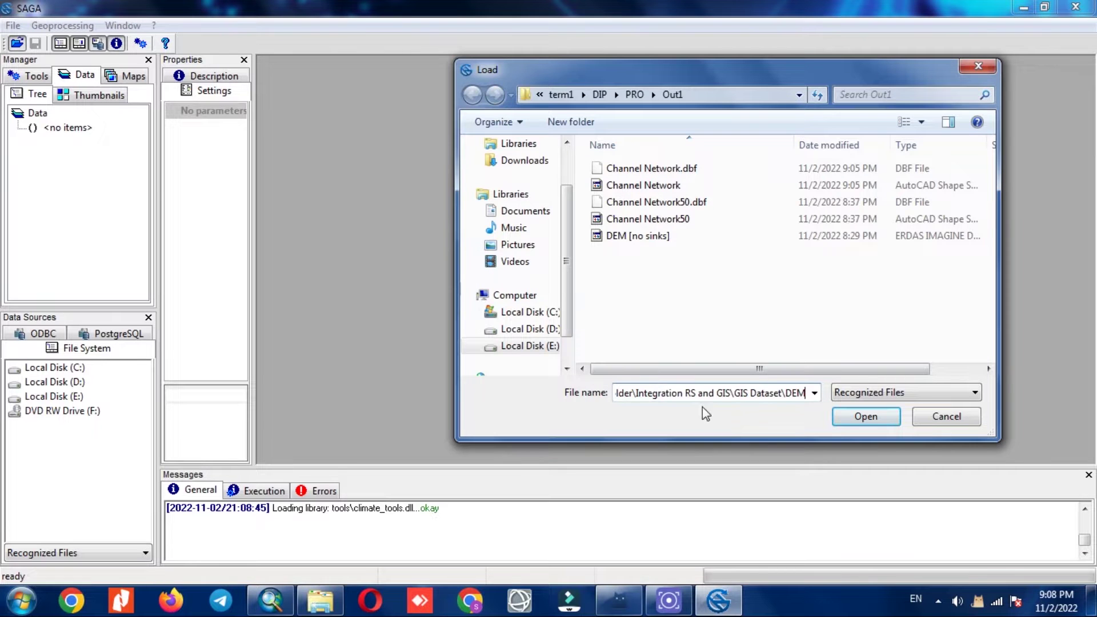
{"action": "left_click", "coordinate": [830, 409]}
{"action": "left_click", "coordinate": [654, 171]}
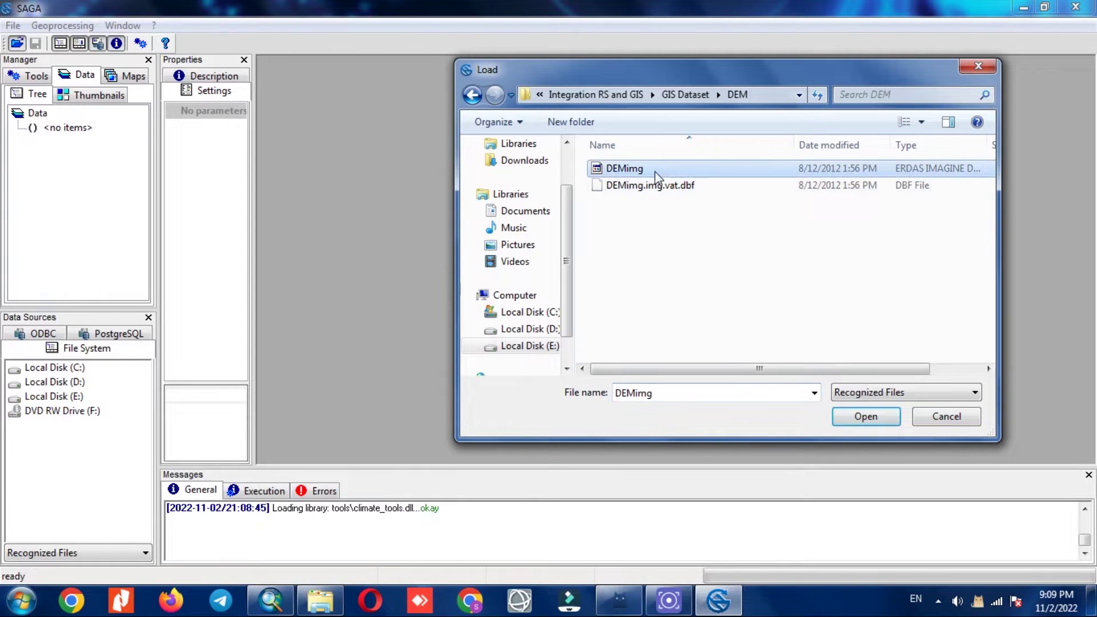
Step: Load DEMimg and review its description, attributes and legend in the Properties panel
{"action": "left_click", "coordinate": [865, 416]}
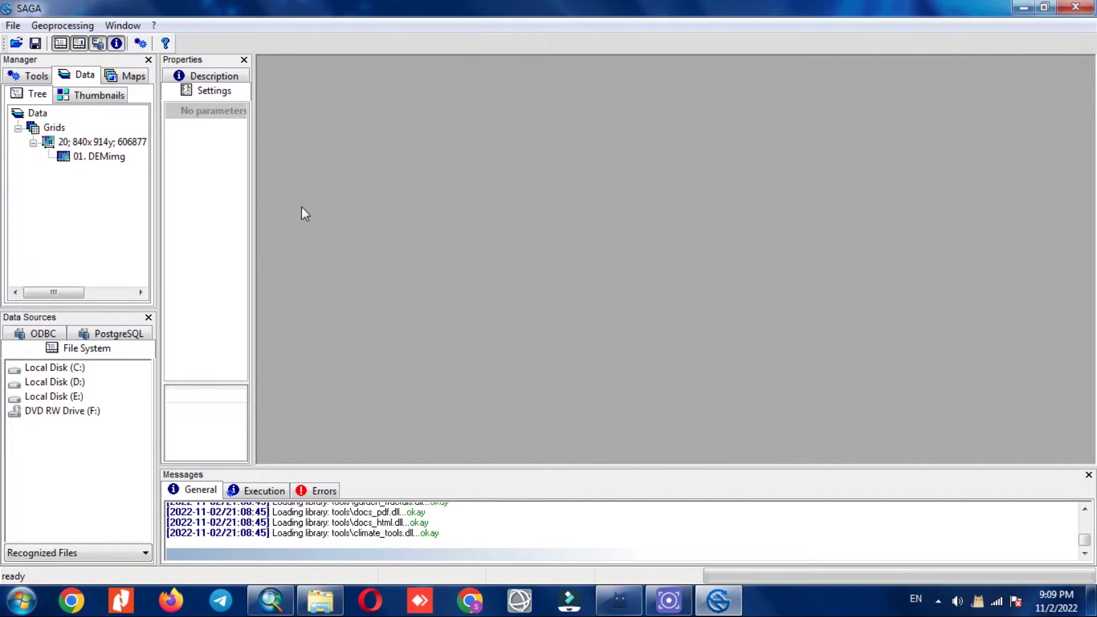
{"action": "left_click", "coordinate": [36, 76]}
{"action": "left_click", "coordinate": [86, 75]}
{"action": "left_click", "coordinate": [77, 156]}
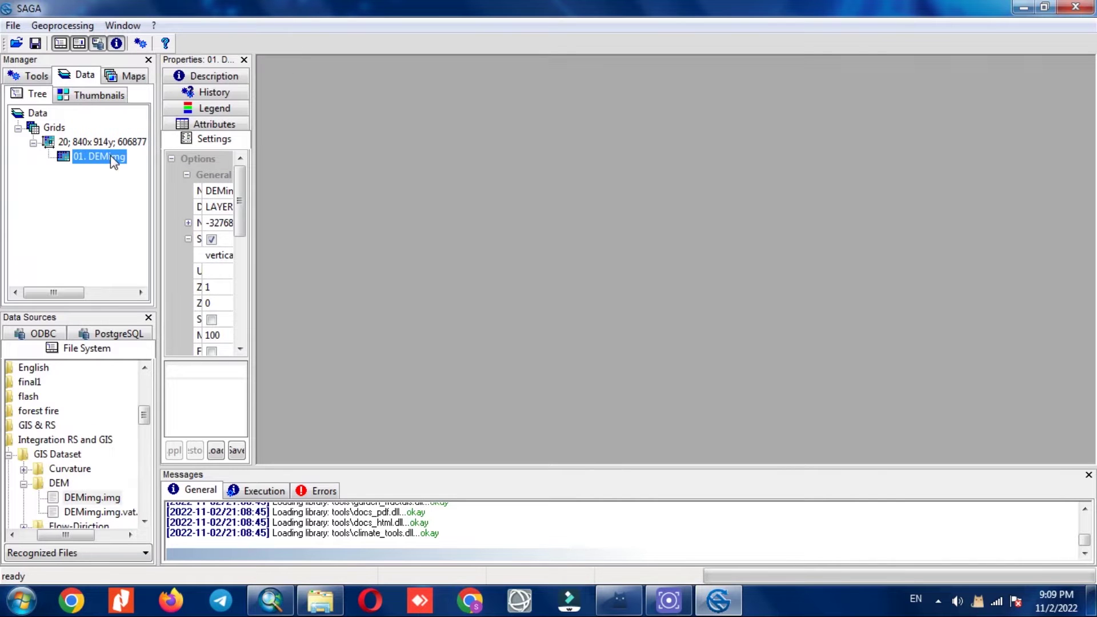
{"action": "left_click_drag", "start_coordinate": [253, 184], "coordinate": [385, 189]}
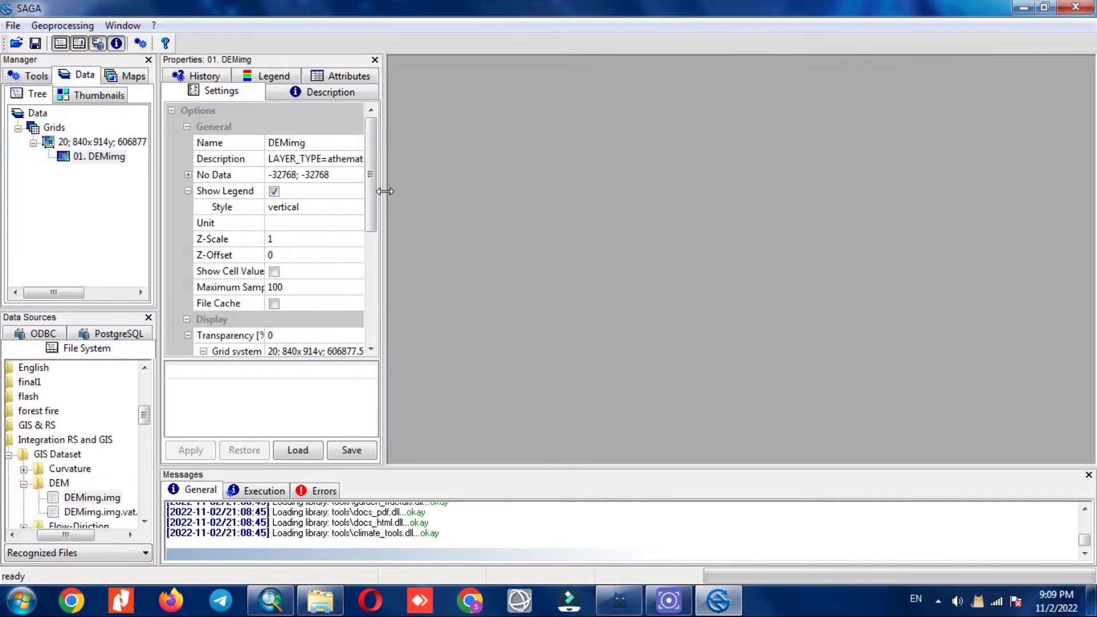
{"action": "left_click", "coordinate": [278, 94]}
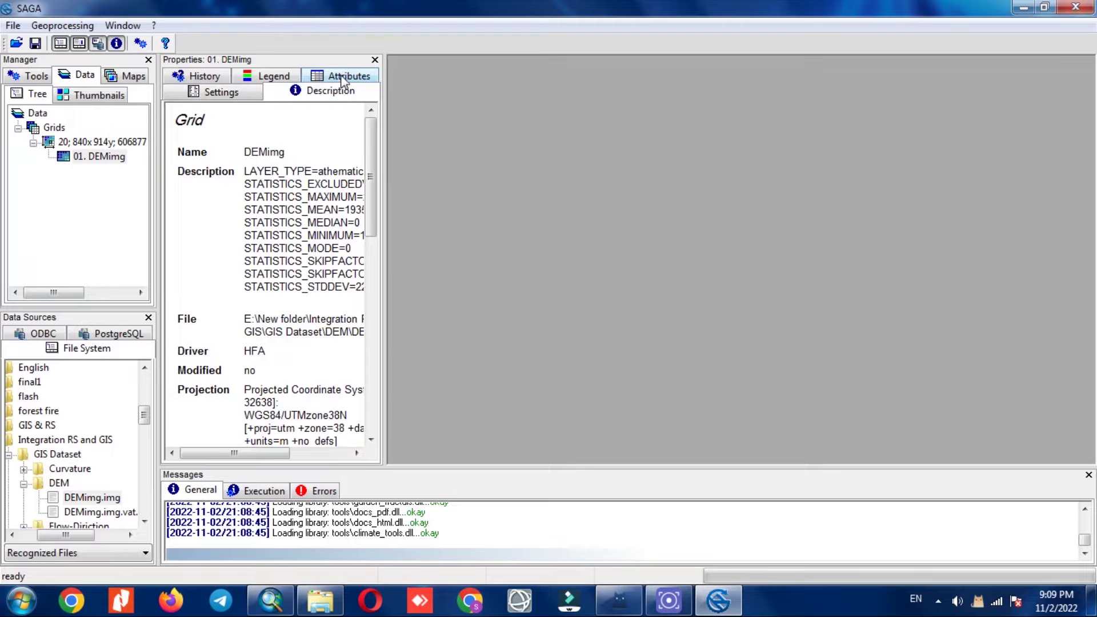
{"action": "left_click", "coordinate": [343, 77]}
{"action": "left_click", "coordinate": [272, 92]}
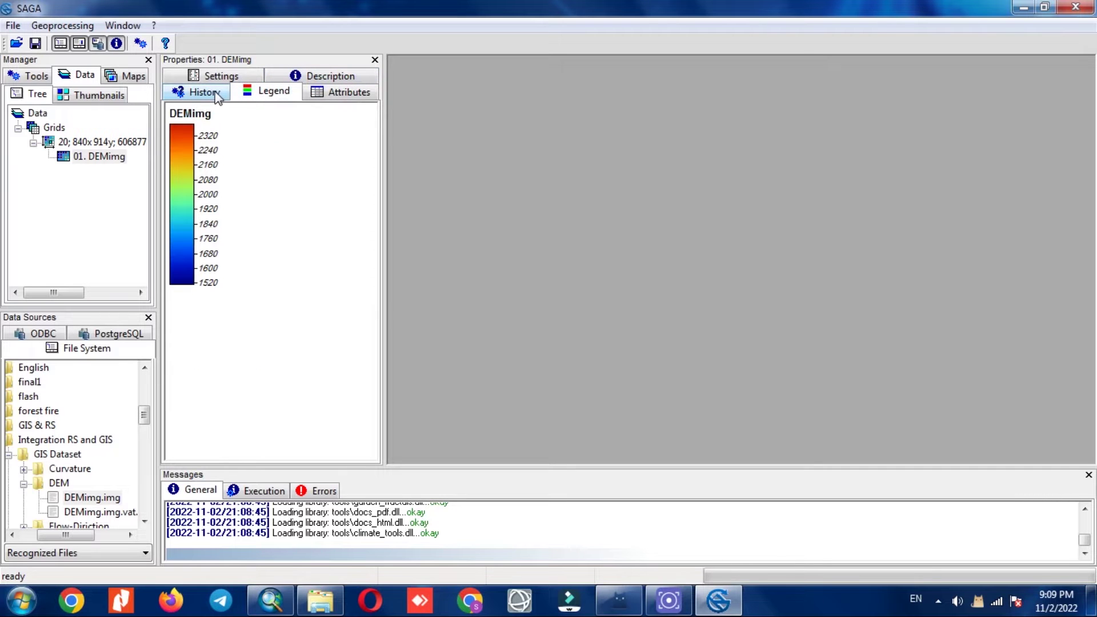
Step: Display DEMimg in a maximized map, then close the map and reselect the grid
{"action": "double_click", "coordinate": [117, 157]}
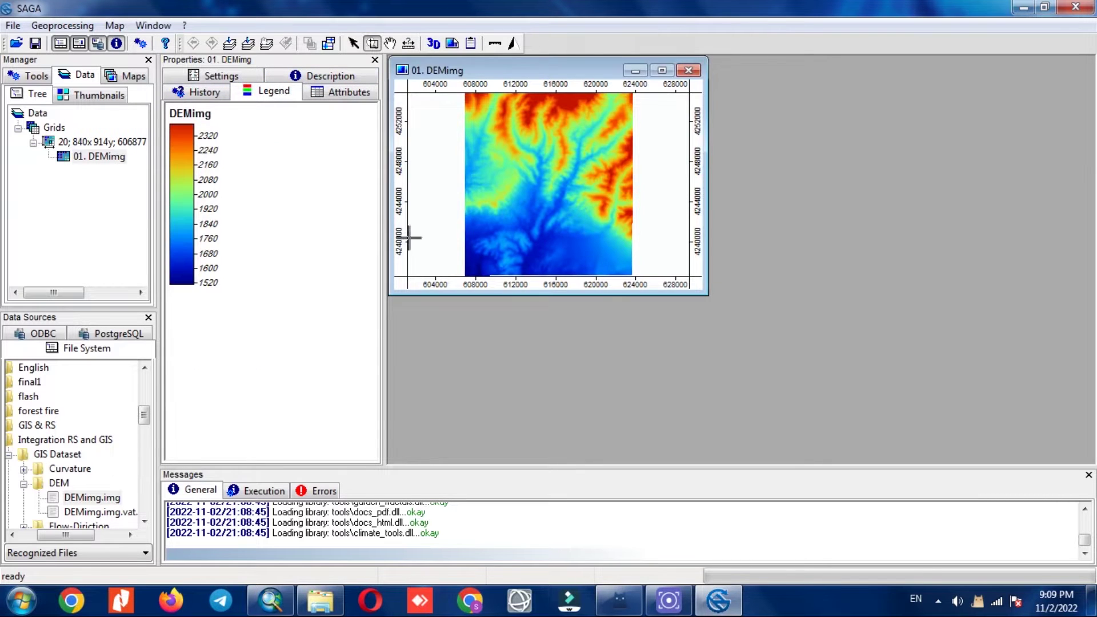
{"action": "left_click", "coordinate": [661, 70]}
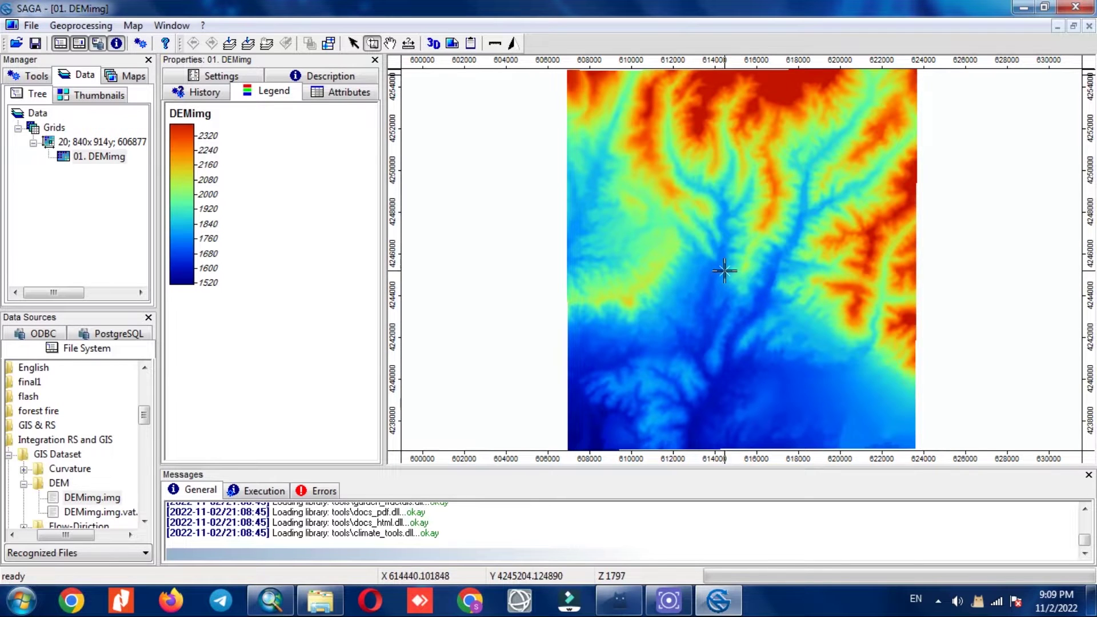
{"action": "left_click", "coordinate": [1090, 27]}
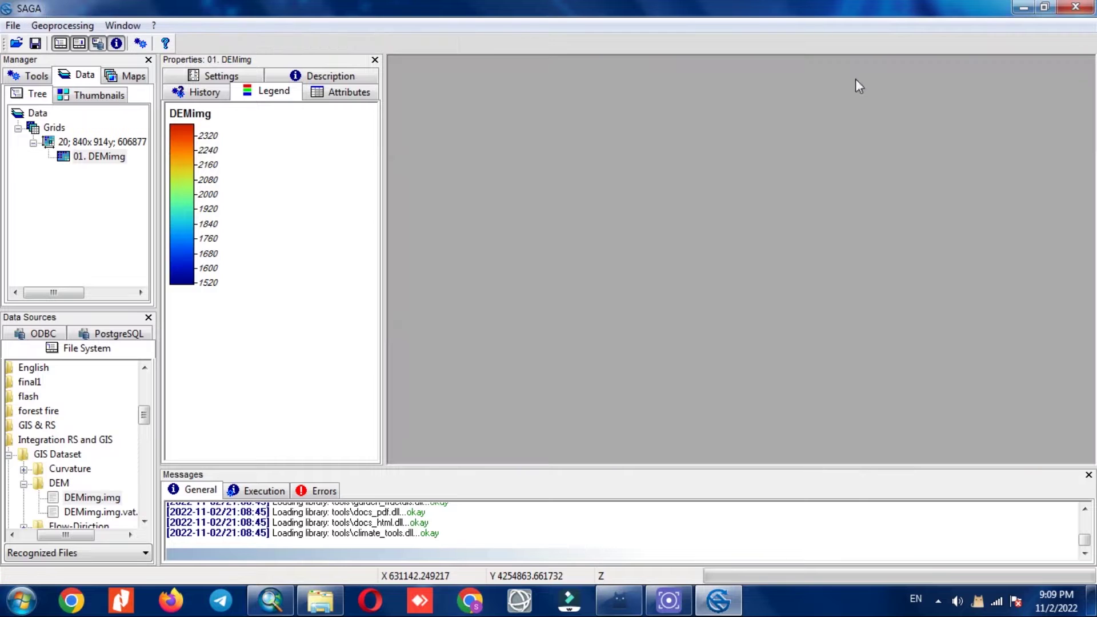
{"action": "left_click", "coordinate": [199, 80]}
{"action": "left_click_drag", "start_coordinate": [384, 217], "coordinate": [337, 218]}
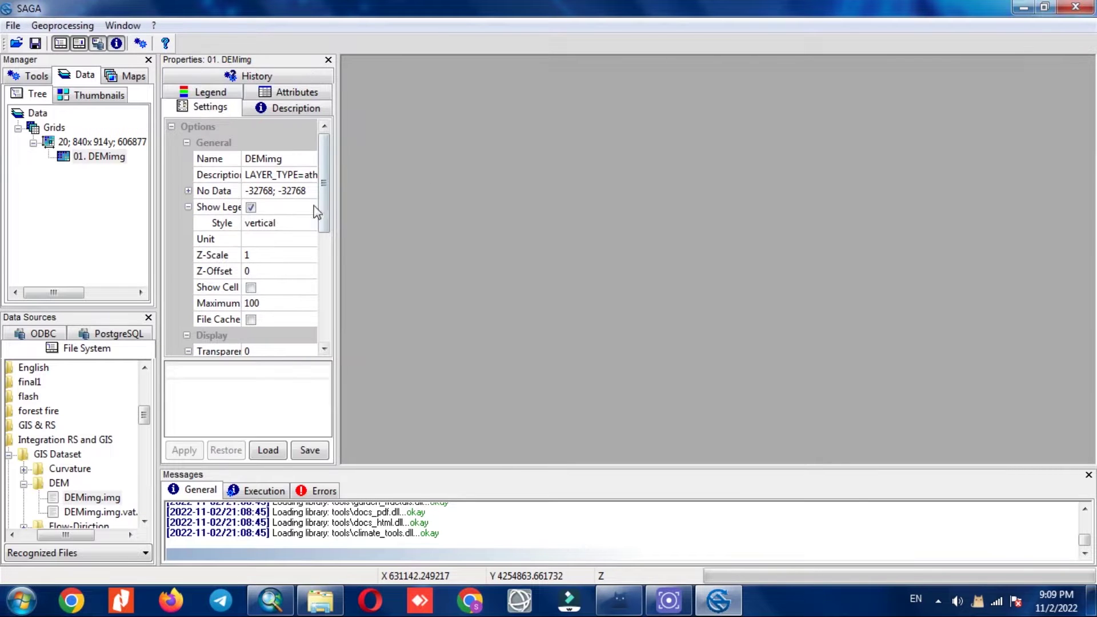
{"action": "left_click", "coordinate": [99, 197]}
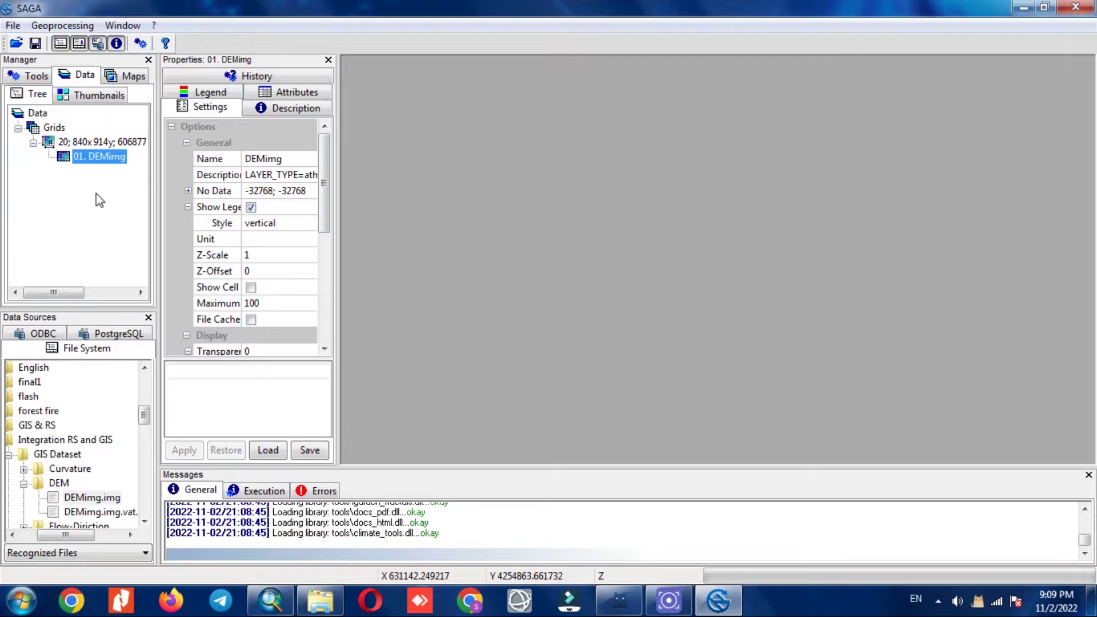
{"action": "left_click", "coordinate": [86, 26]}
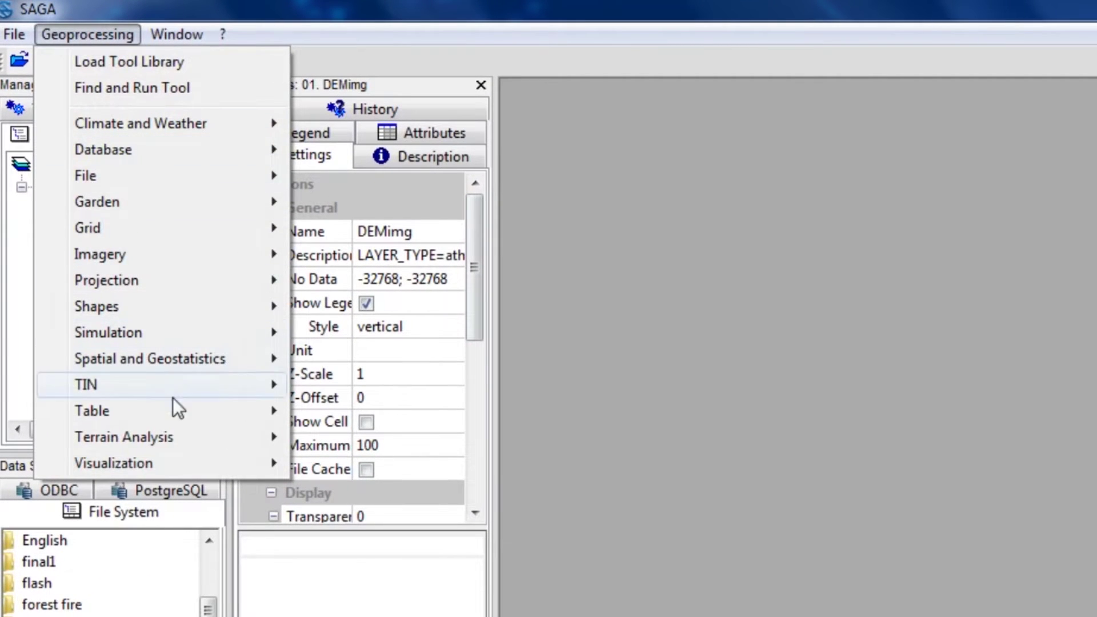
Step: Open Fill Sinks (Wang & Liu) from Terrain Analysis > Preprocessing
{"action": "mouse_move", "coordinate": [157, 384]}
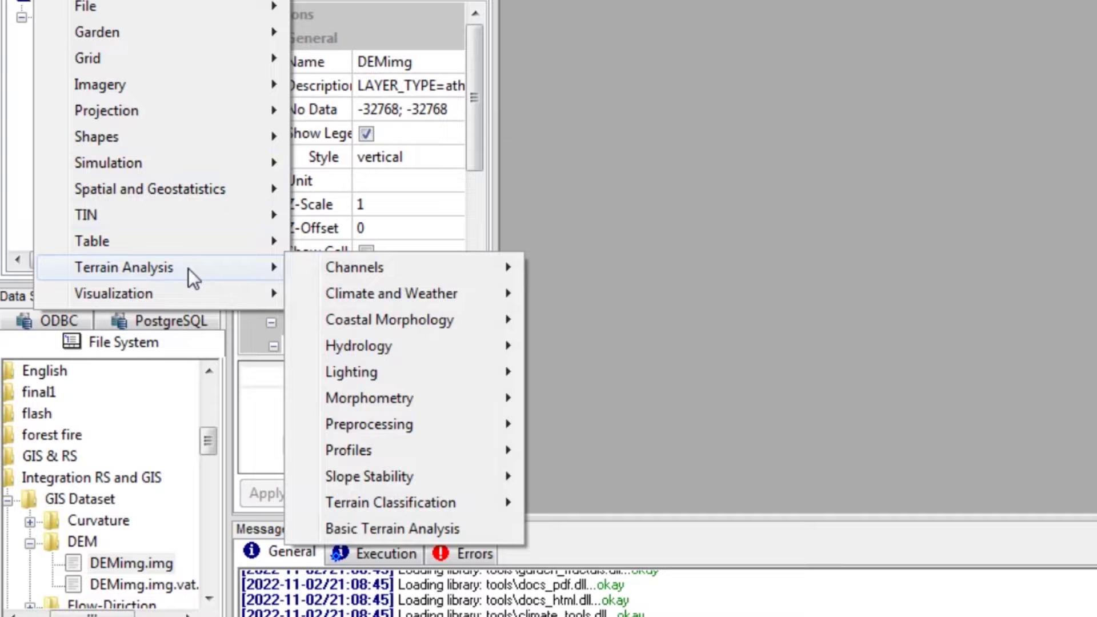
{"action": "mouse_move", "coordinate": [417, 426]}
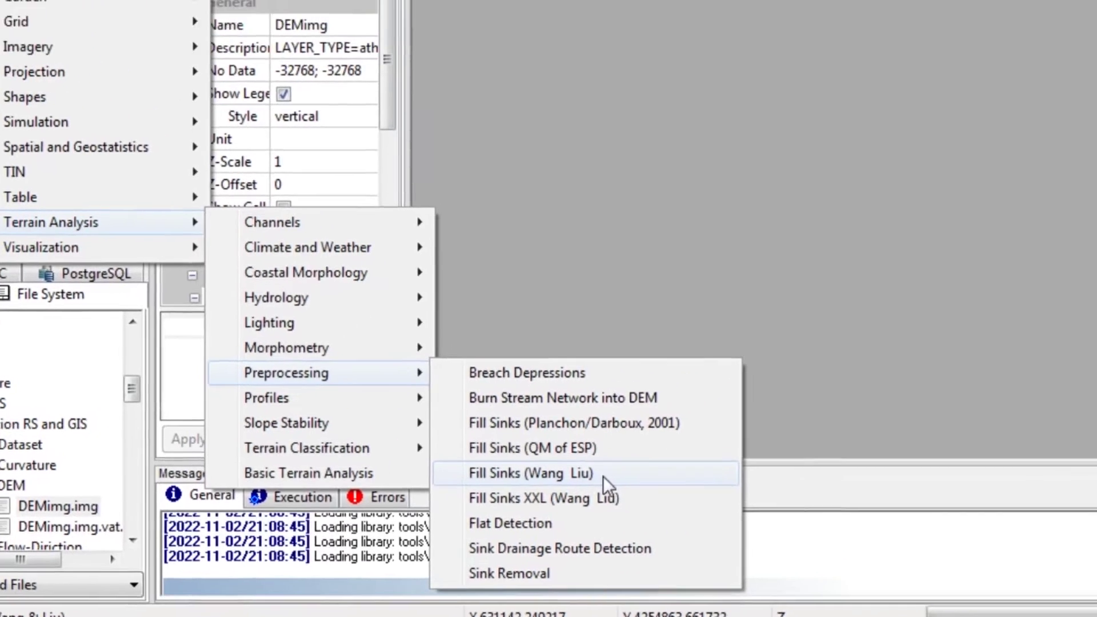
{"action": "left_click", "coordinate": [700, 427]}
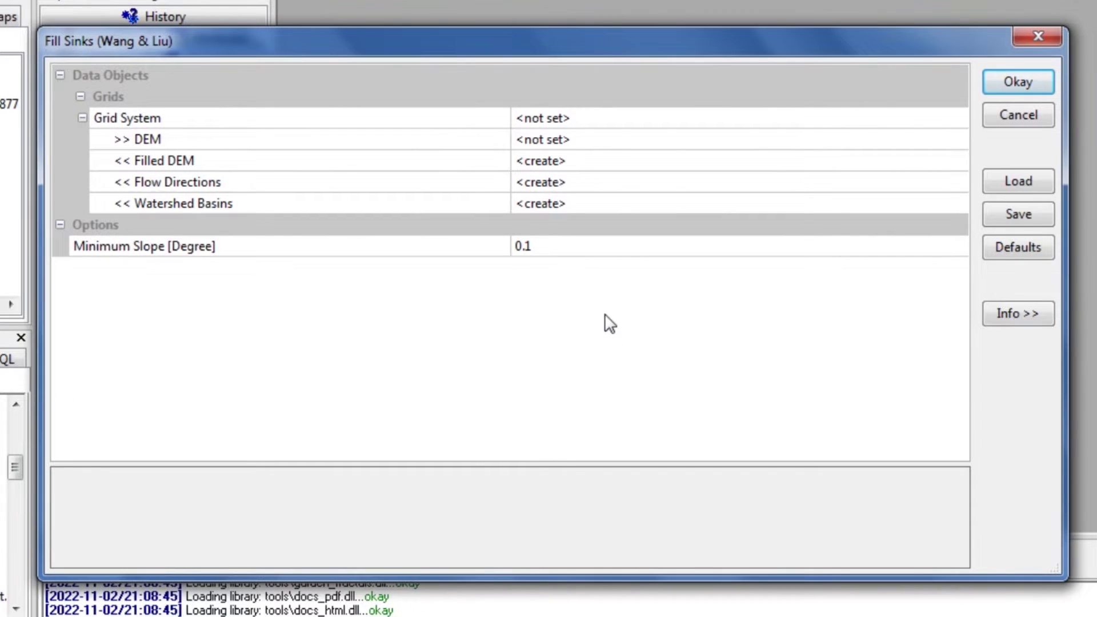
Step: Run Fill Sinks on 01. DEMimg in the 840x914 grid system, creating all outputs as new grids
{"action": "left_click", "coordinate": [603, 118]}
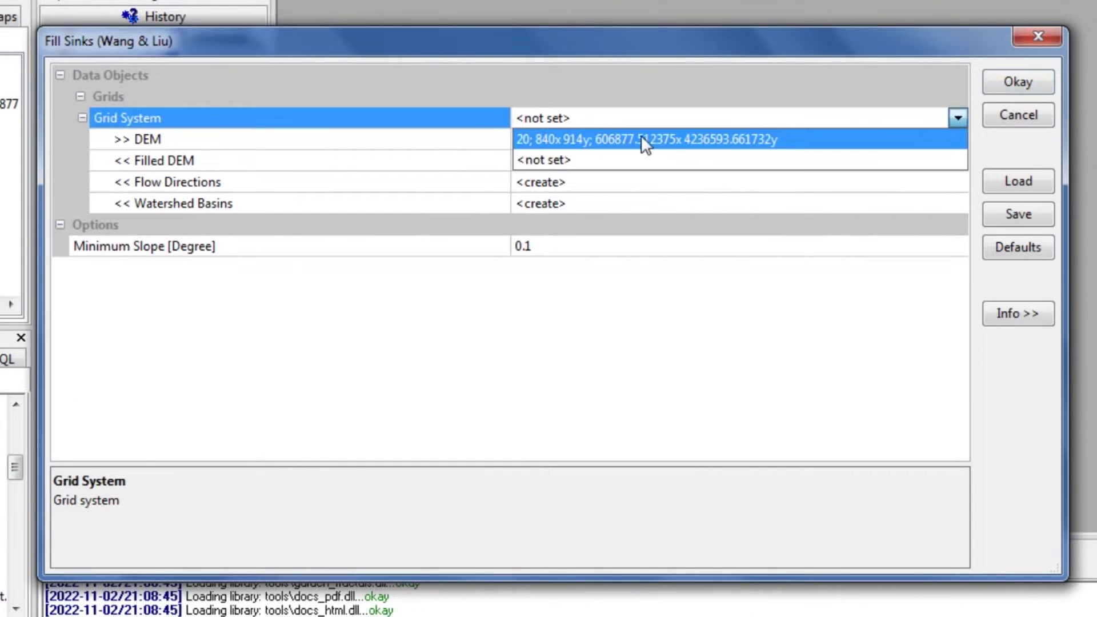
{"action": "left_click", "coordinate": [663, 139]}
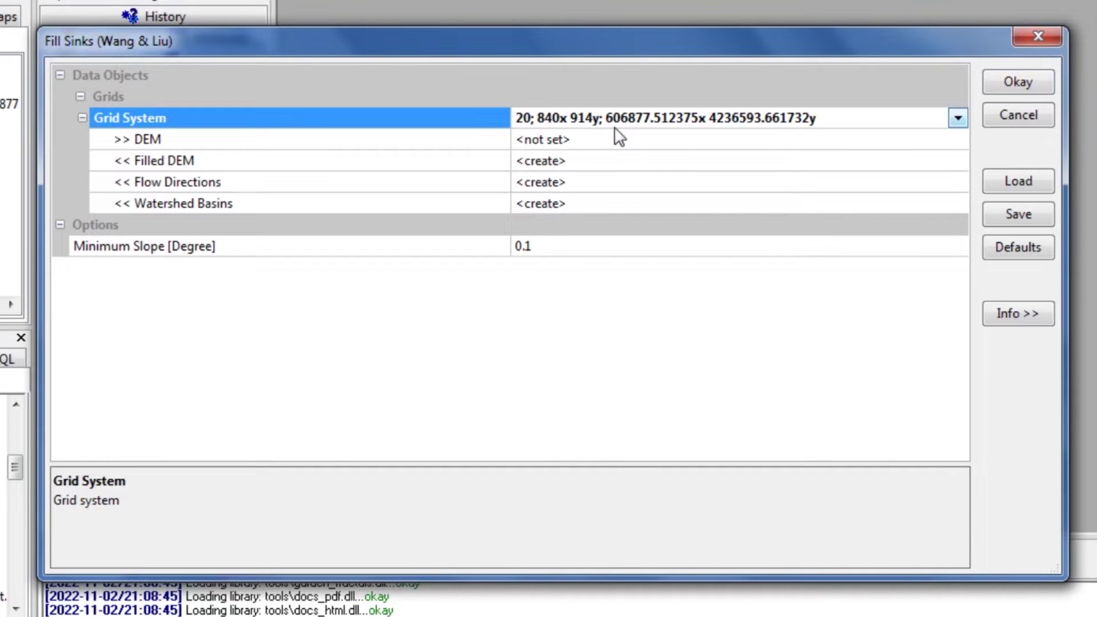
{"action": "left_click", "coordinate": [604, 137]}
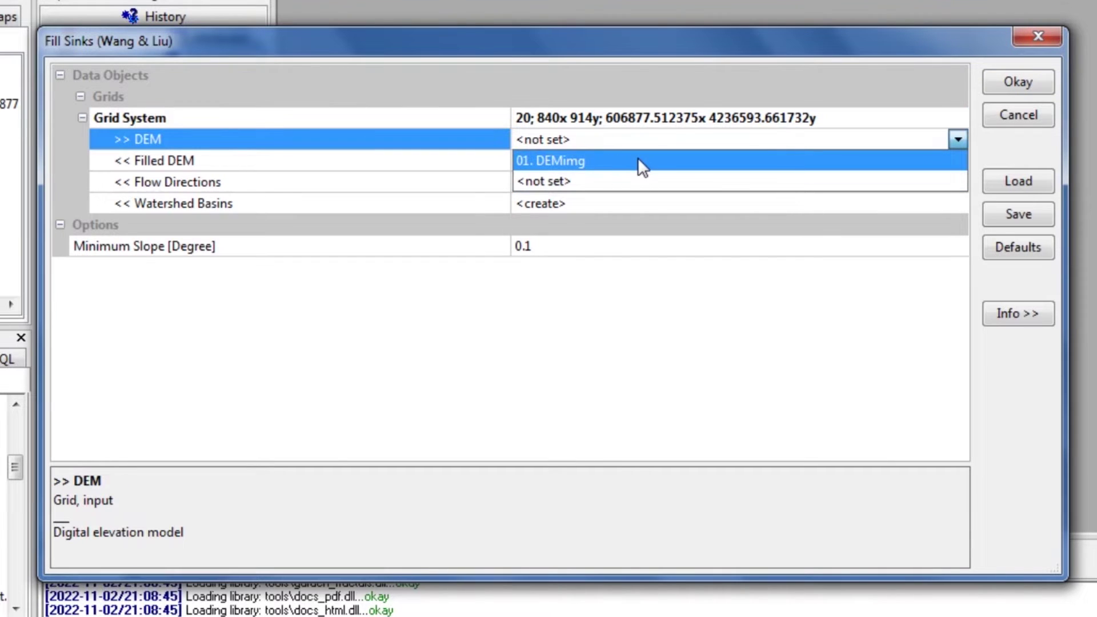
{"action": "left_click", "coordinate": [637, 157]}
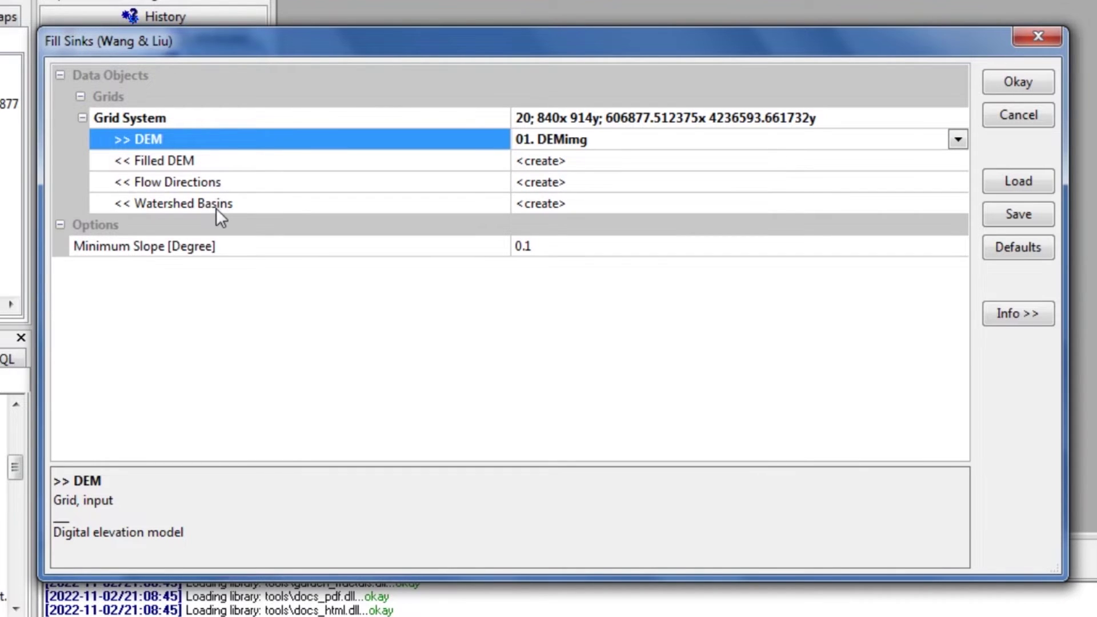
{"action": "left_click", "coordinate": [235, 182]}
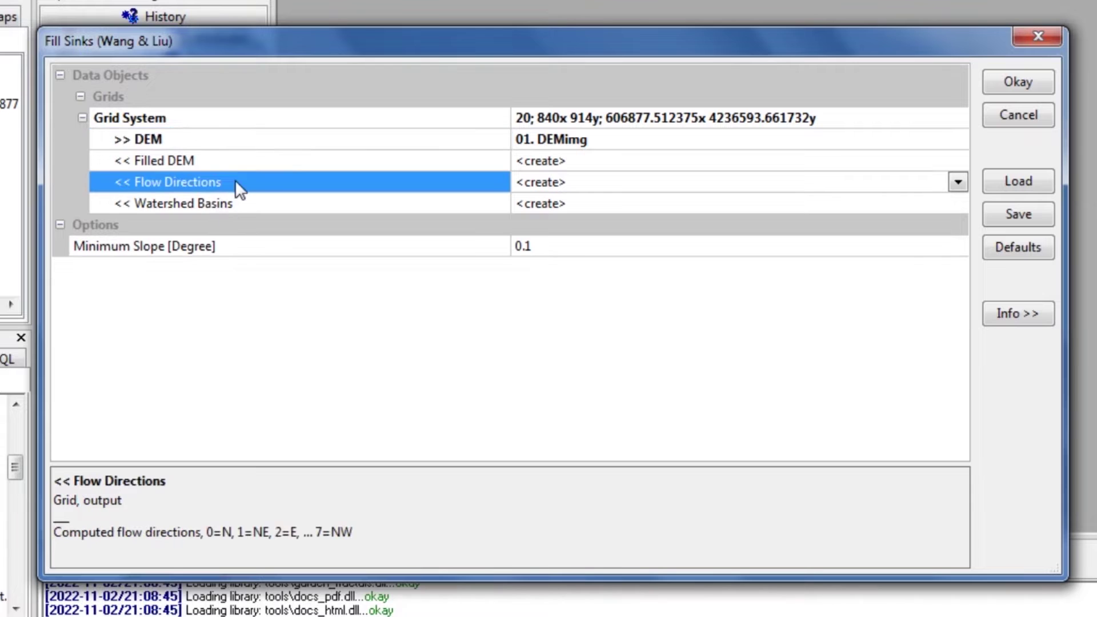
{"action": "left_click", "coordinate": [950, 187]}
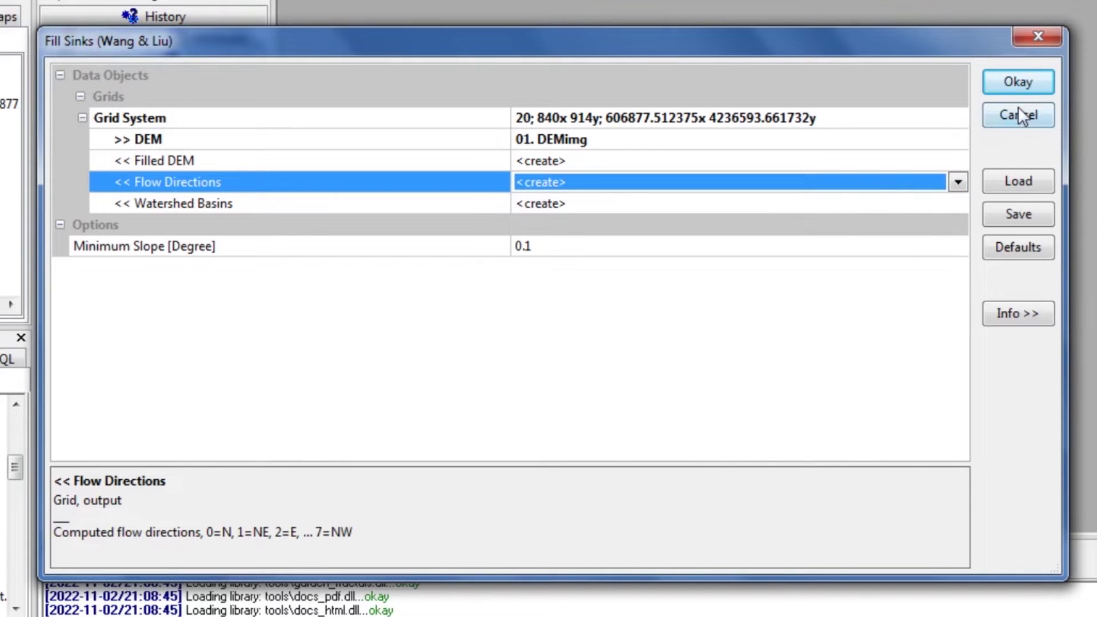
{"action": "left_click", "coordinate": [1018, 82]}
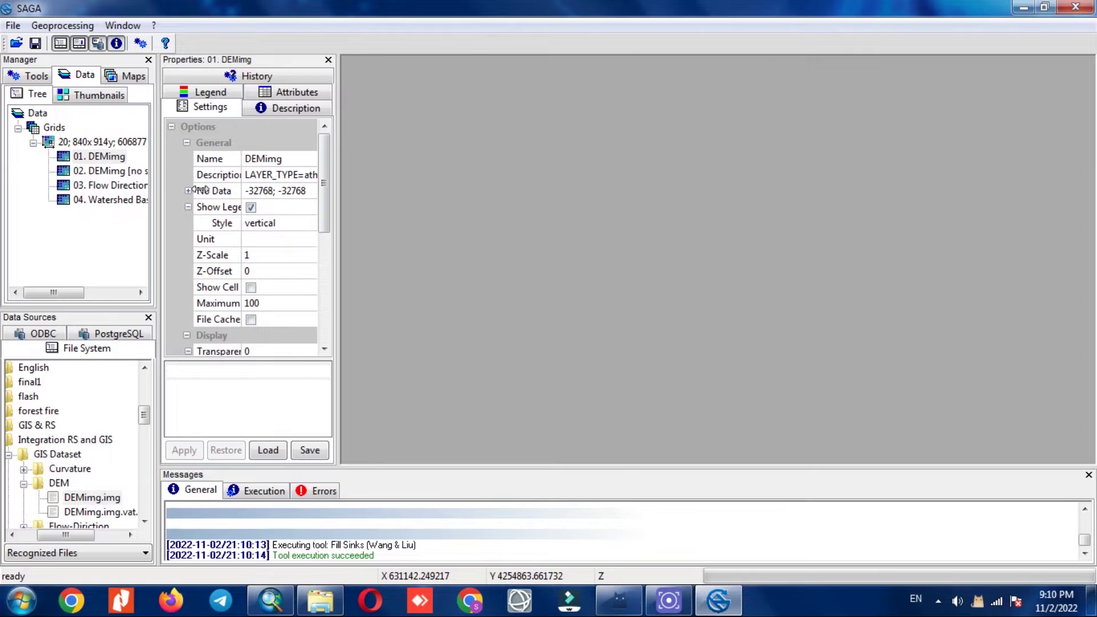
Step: Show 02. DEMimg [no sinks] in a new, maximized map window
{"action": "left_click_drag", "start_coordinate": [156, 189], "coordinate": [197, 188]}
{"action": "left_click", "coordinate": [143, 174]}
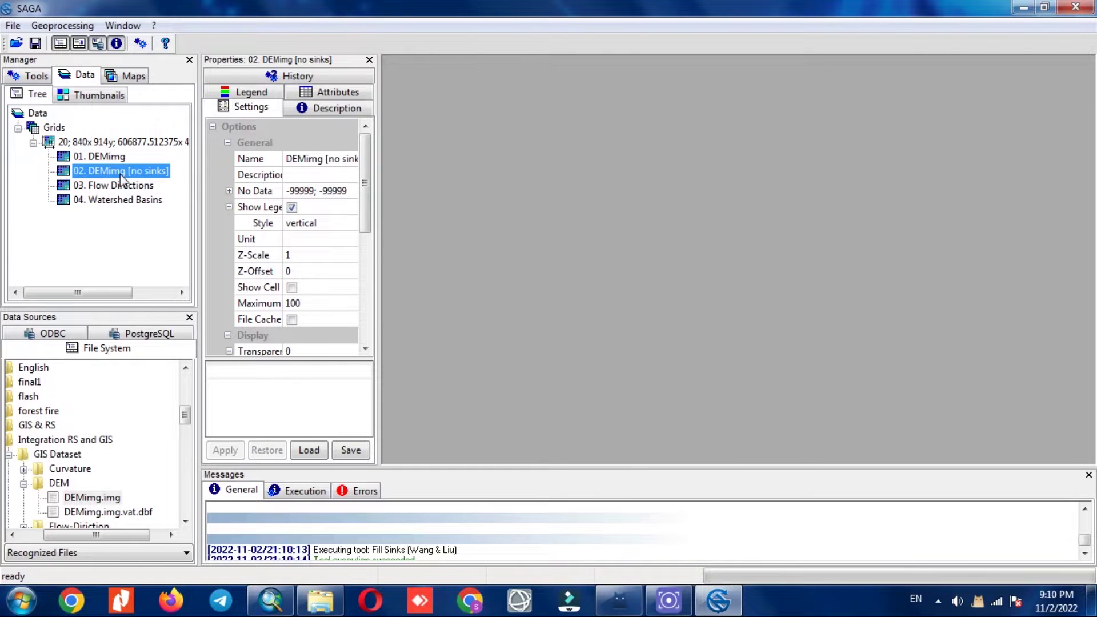
{"action": "double_click", "coordinate": [121, 173]}
{"action": "left_click", "coordinate": [506, 343]}
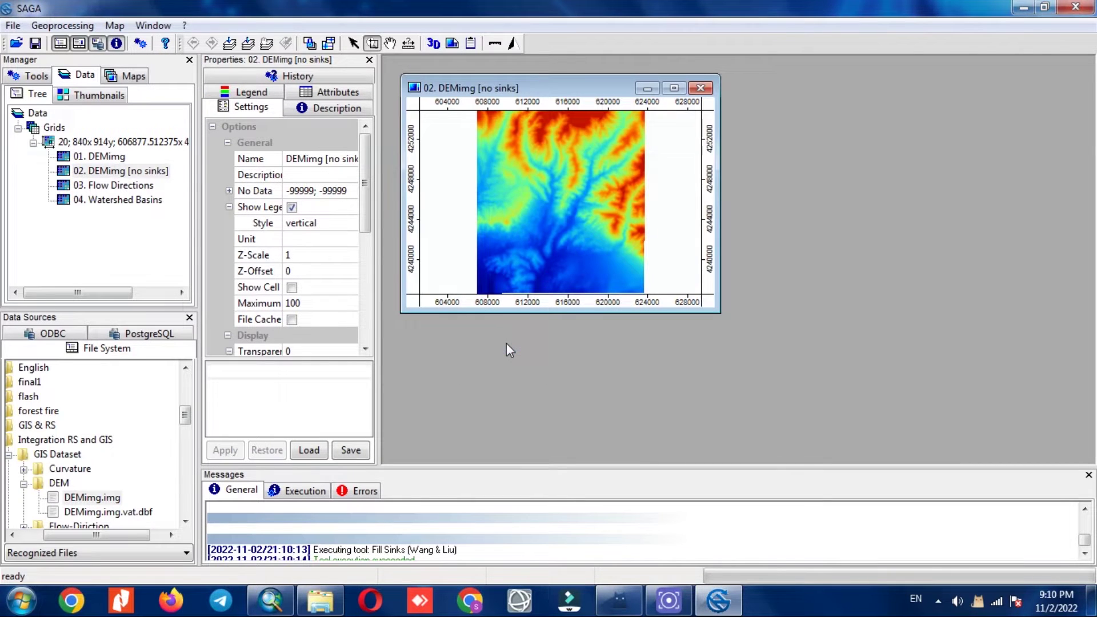
{"action": "left_click", "coordinate": [672, 89]}
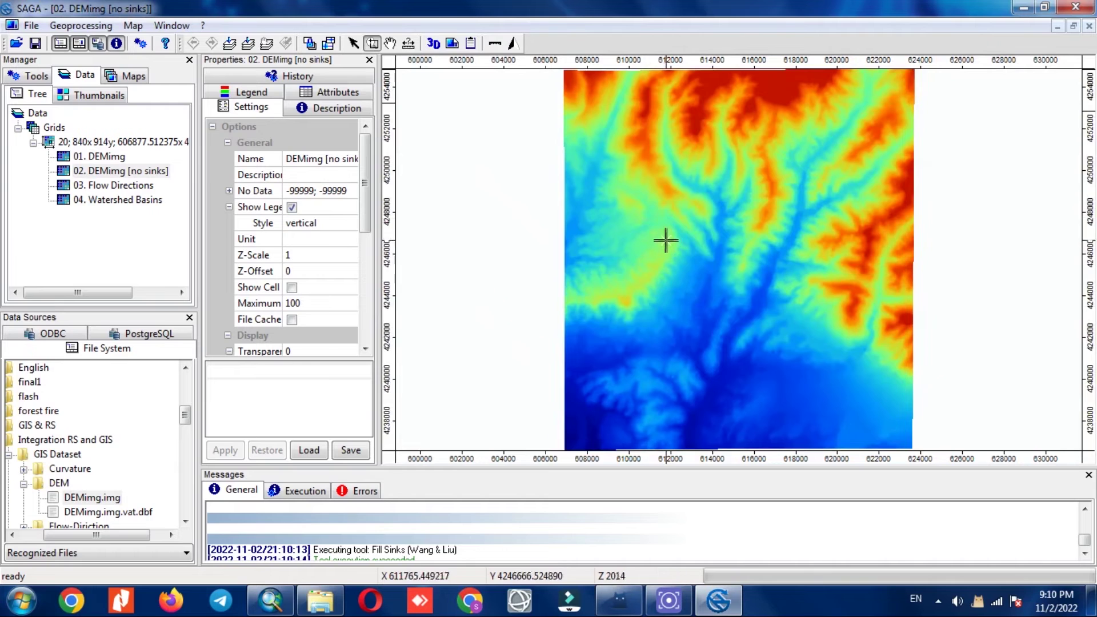
{"action": "double_click", "coordinate": [143, 187]}
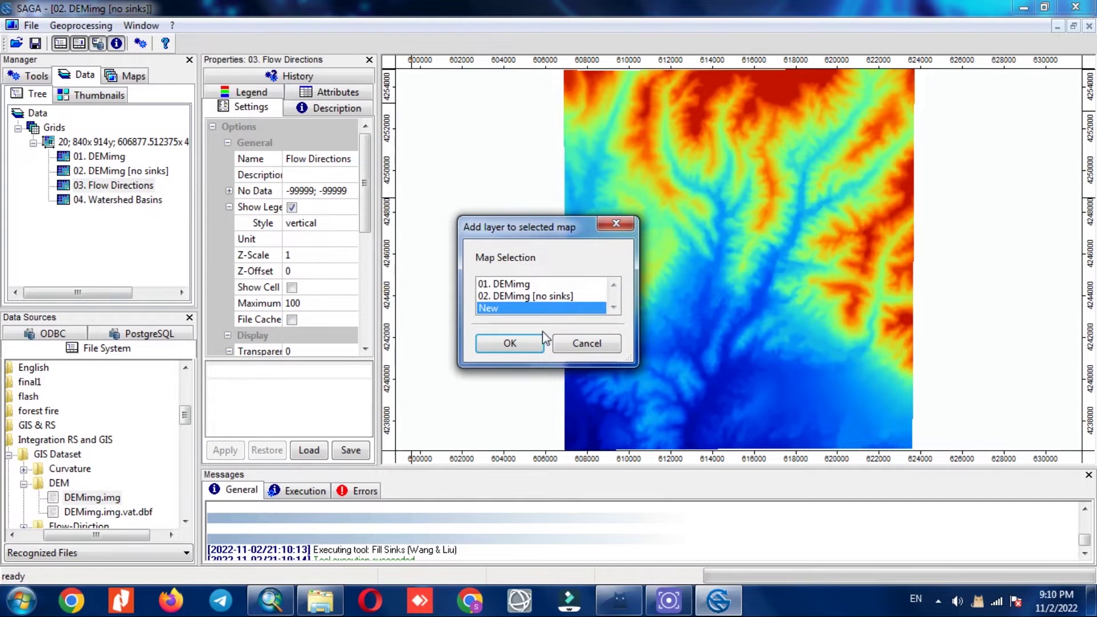
Step: Show Flow Directions and Watershed Basins in new maps, then close all three maps
{"action": "left_click", "coordinate": [517, 342]}
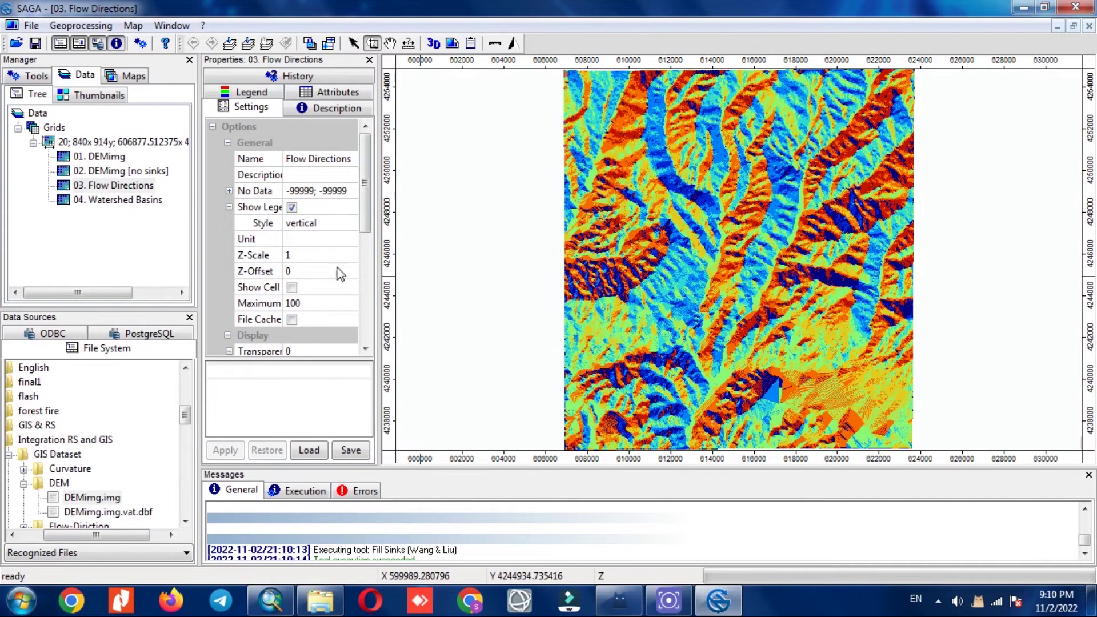
{"action": "double_click", "coordinate": [128, 201]}
{"action": "left_click", "coordinate": [516, 345]}
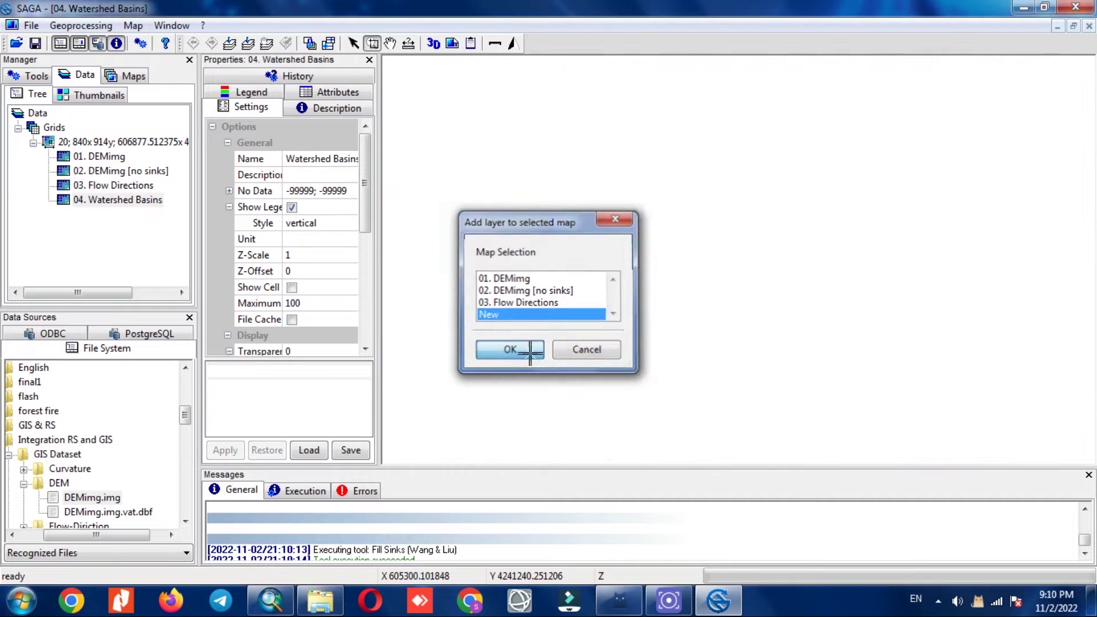
{"action": "left_click", "coordinate": [1088, 26]}
{"action": "left_click", "coordinate": [1088, 27]}
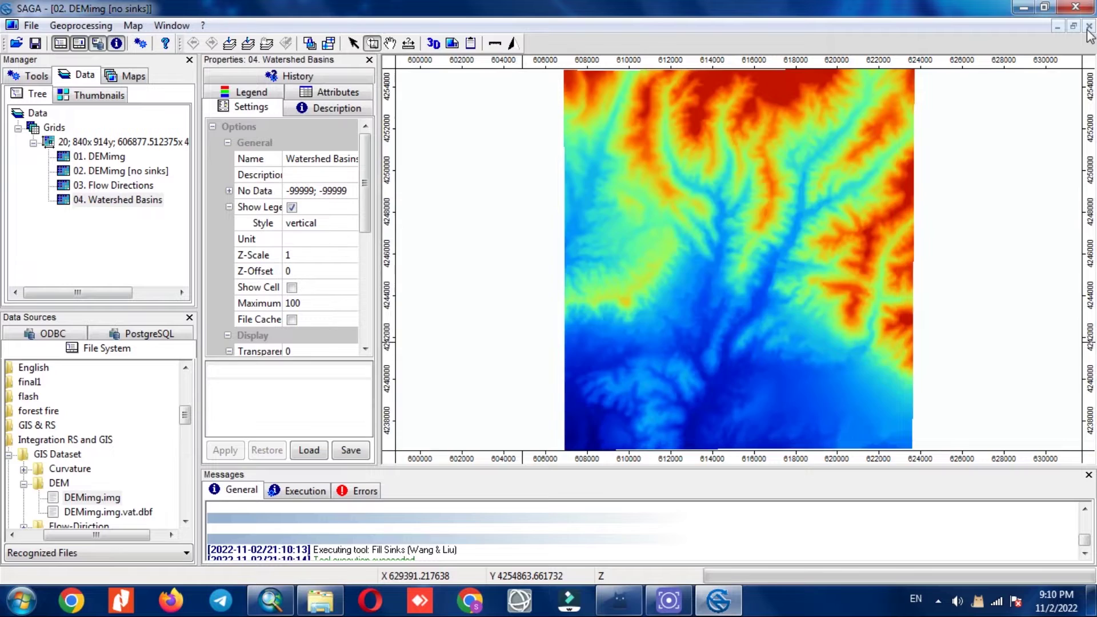
{"action": "left_click", "coordinate": [1089, 26]}
{"action": "left_click", "coordinate": [158, 172]}
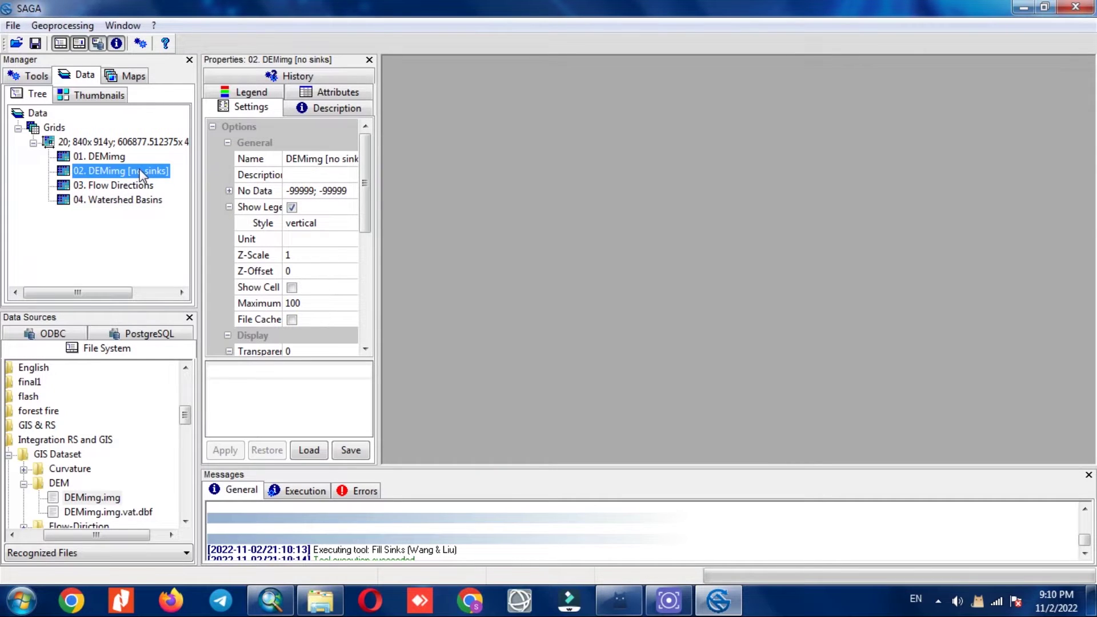
Step: Open Flow Accumulation (Top-Down) under Terrain Analysis > Hydrology > Flow Accumulation
{"action": "left_click", "coordinate": [62, 25]}
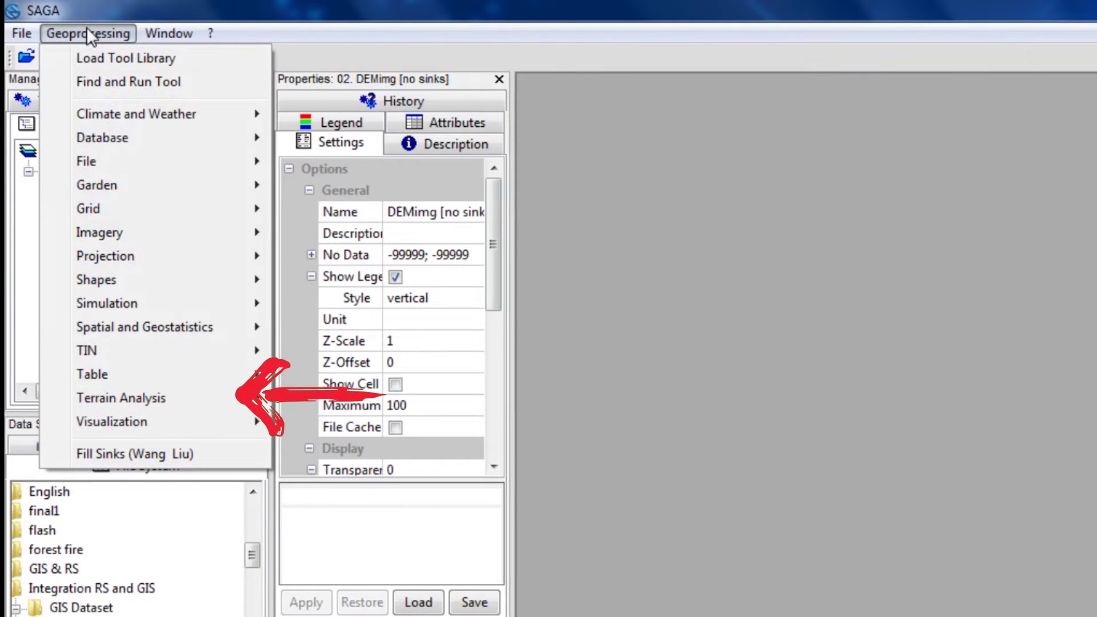
{"action": "mouse_move", "coordinate": [185, 391]}
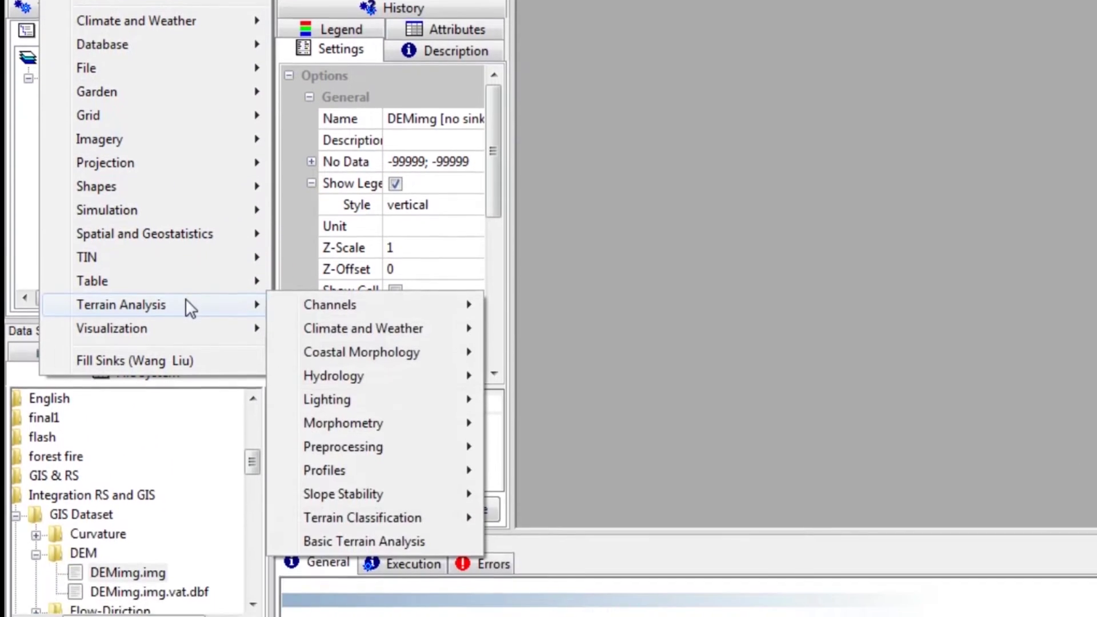
{"action": "mouse_move", "coordinate": [379, 316]}
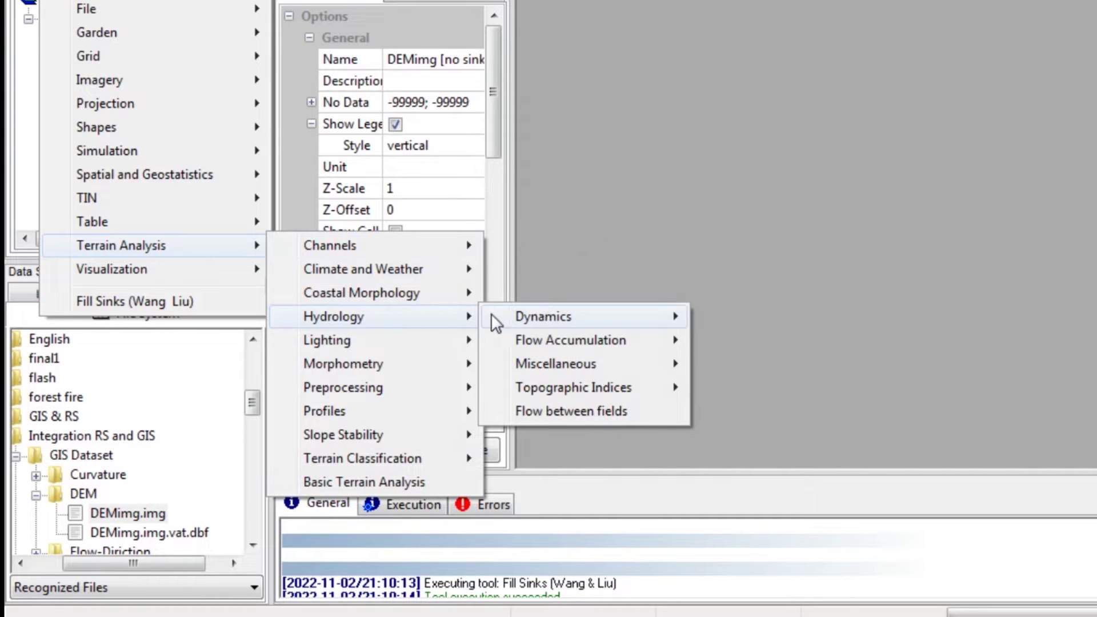
{"action": "mouse_move", "coordinate": [589, 340]}
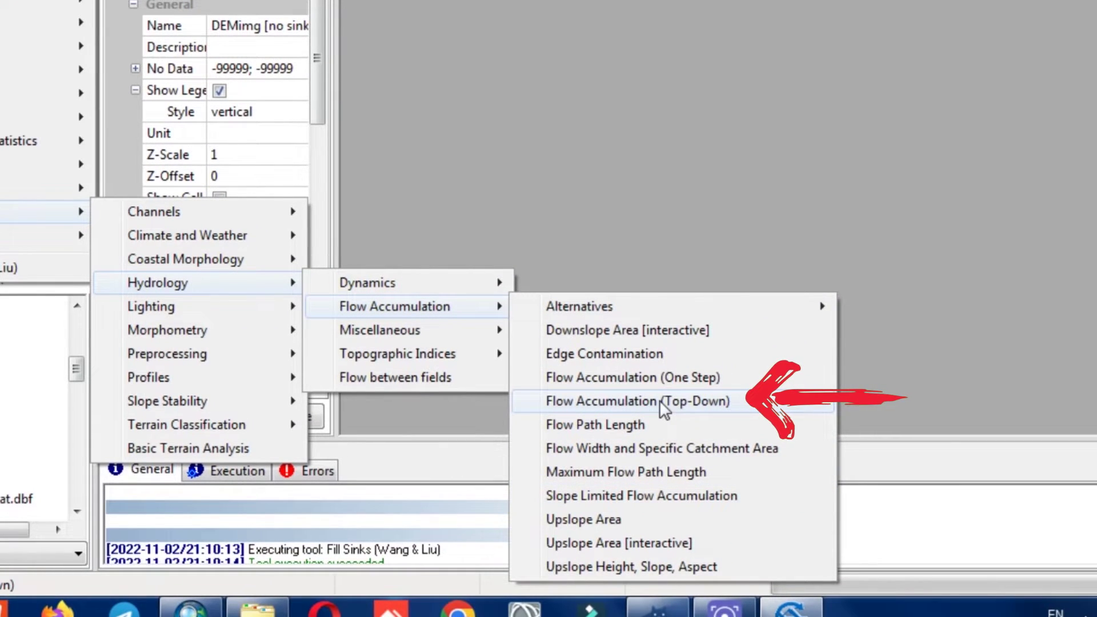
{"action": "left_click", "coordinate": [661, 401]}
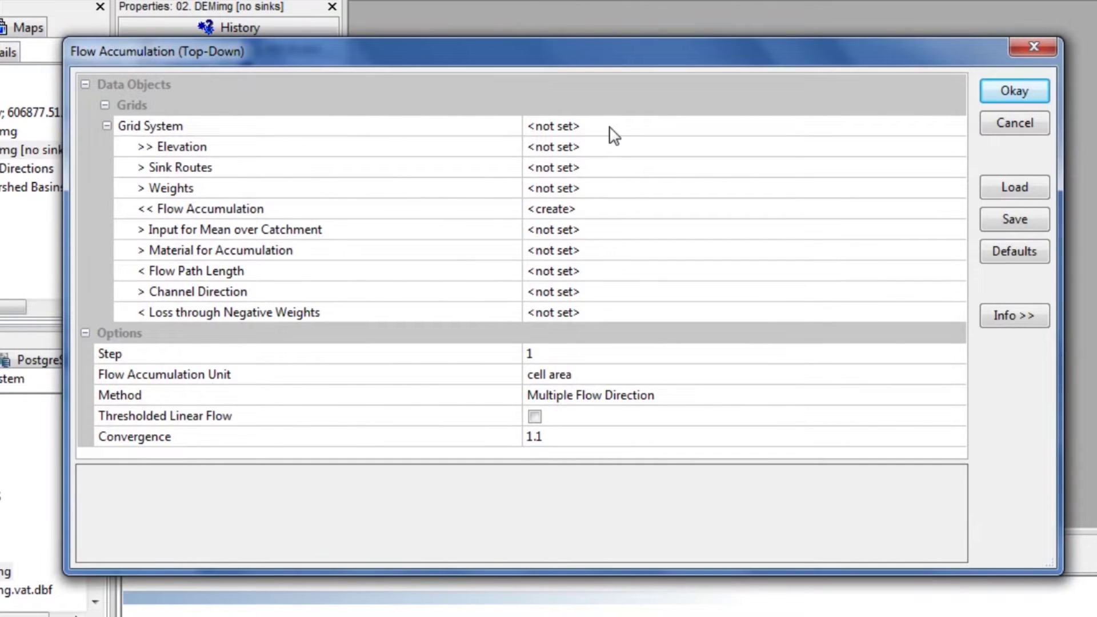
Step: Run Flow Accumulation (Top-Down) on 02. DEMimg [no sinks] with cell area units and Deterministic 8
{"action": "left_click", "coordinate": [609, 128]}
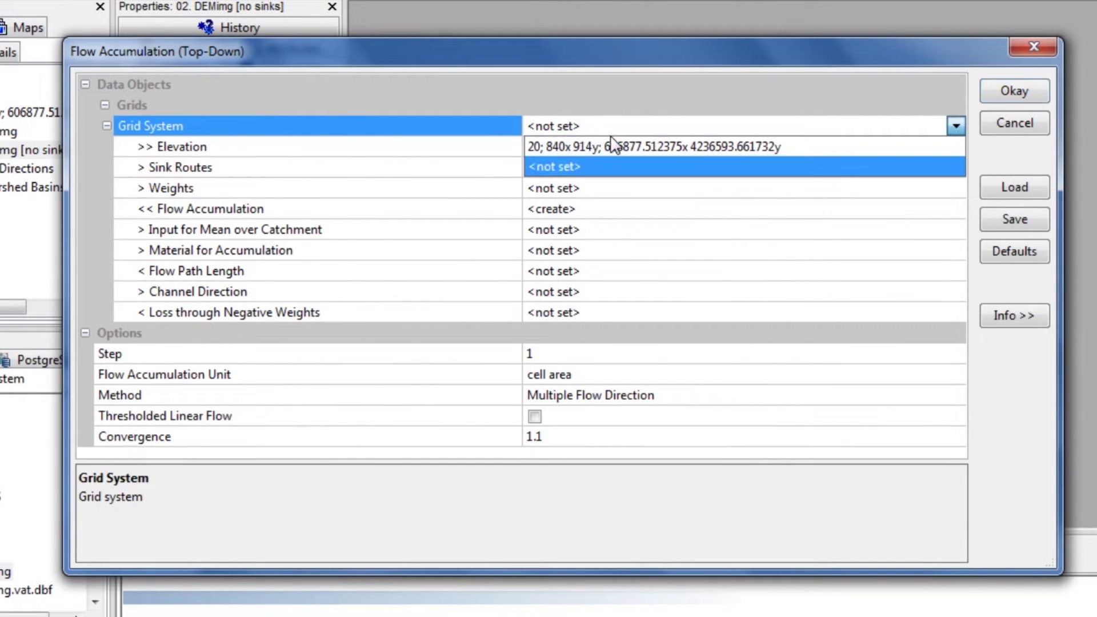
{"action": "left_click", "coordinate": [612, 144]}
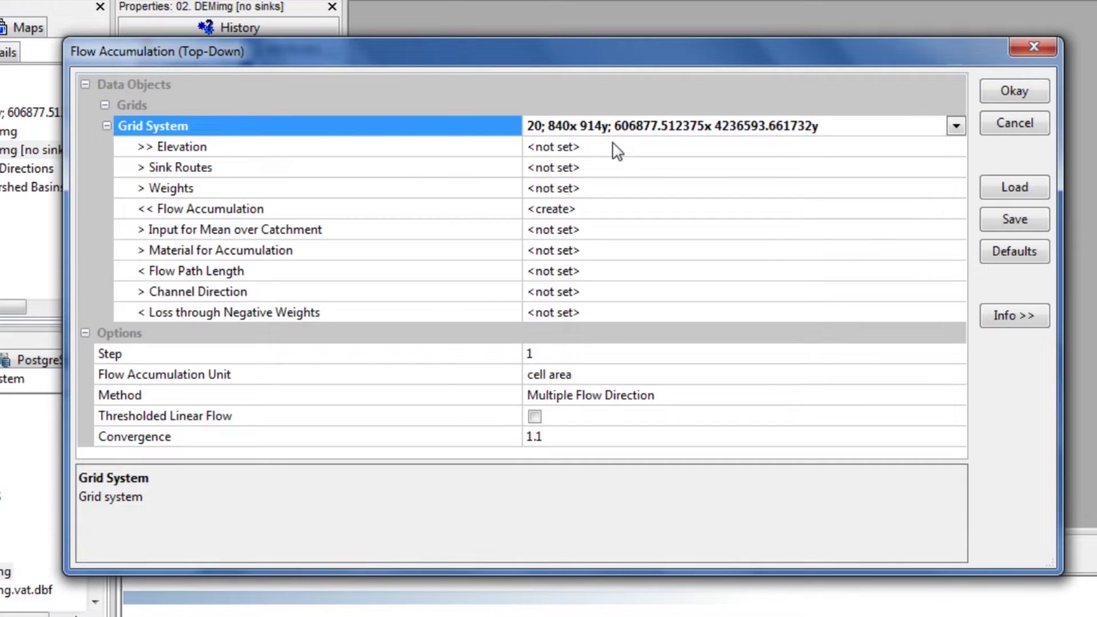
{"action": "left_click", "coordinate": [616, 148]}
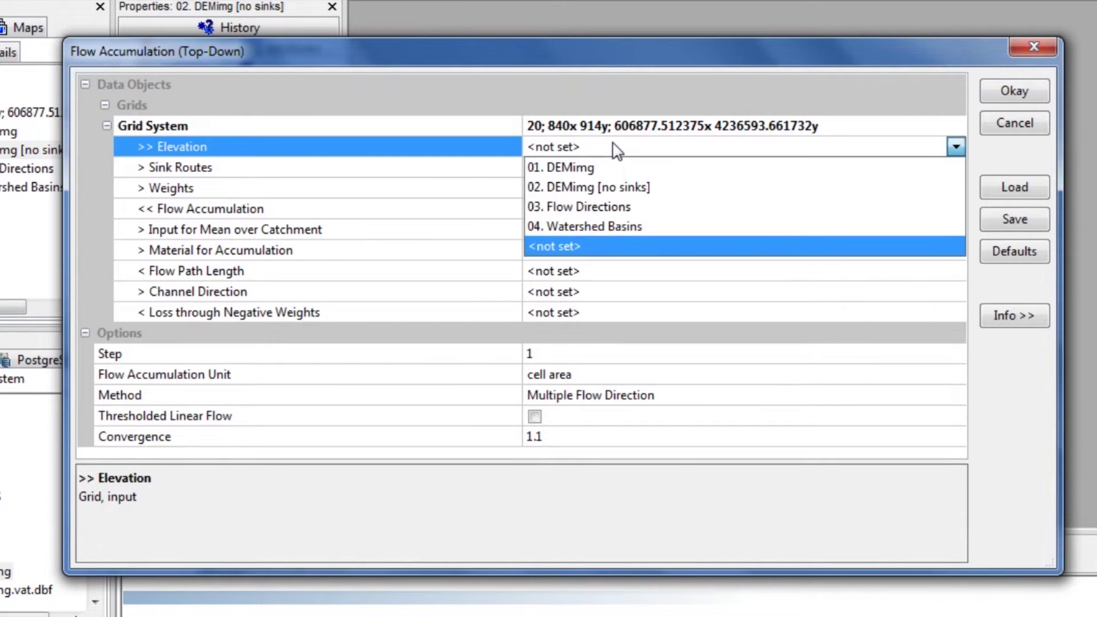
{"action": "left_click", "coordinate": [678, 193]}
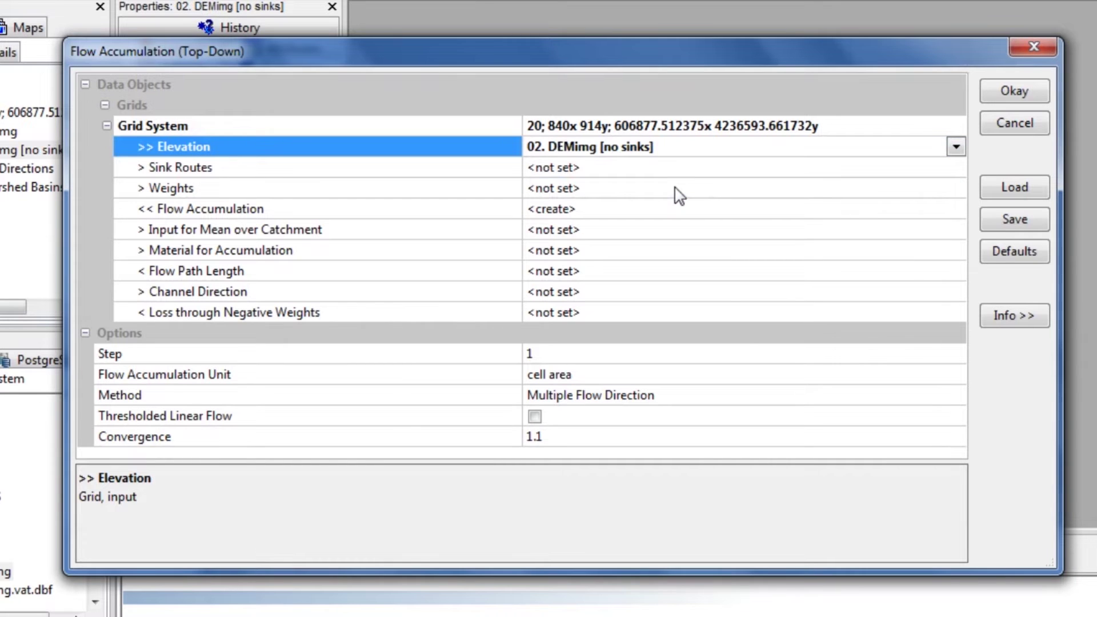
{"action": "left_click", "coordinate": [604, 210]}
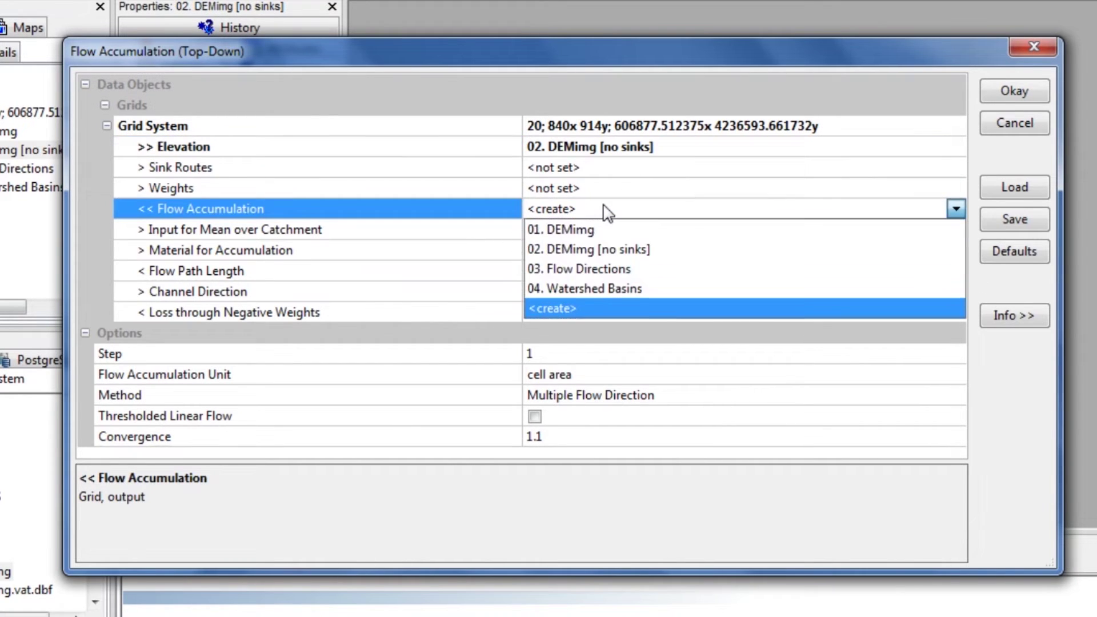
{"action": "left_click", "coordinate": [606, 213]}
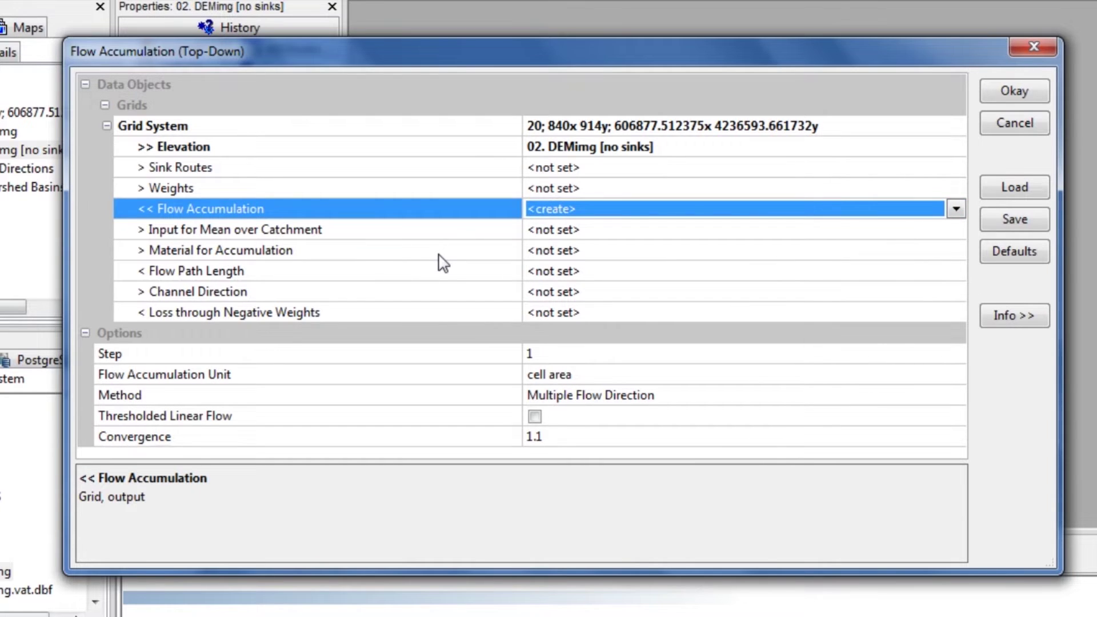
{"action": "left_click", "coordinate": [590, 378]}
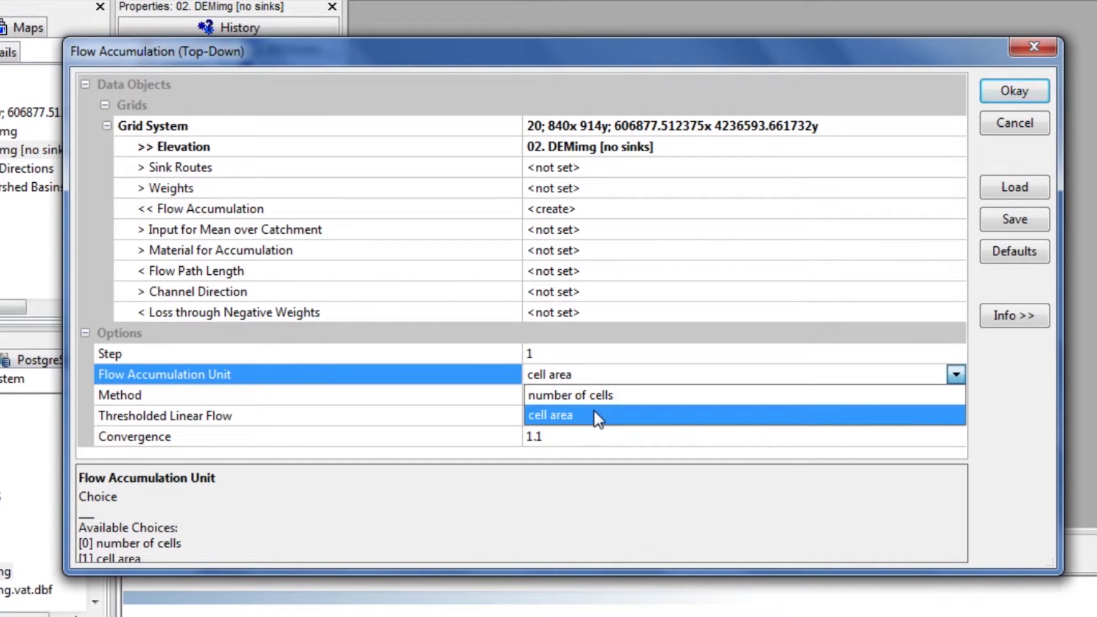
{"action": "left_click", "coordinate": [594, 415]}
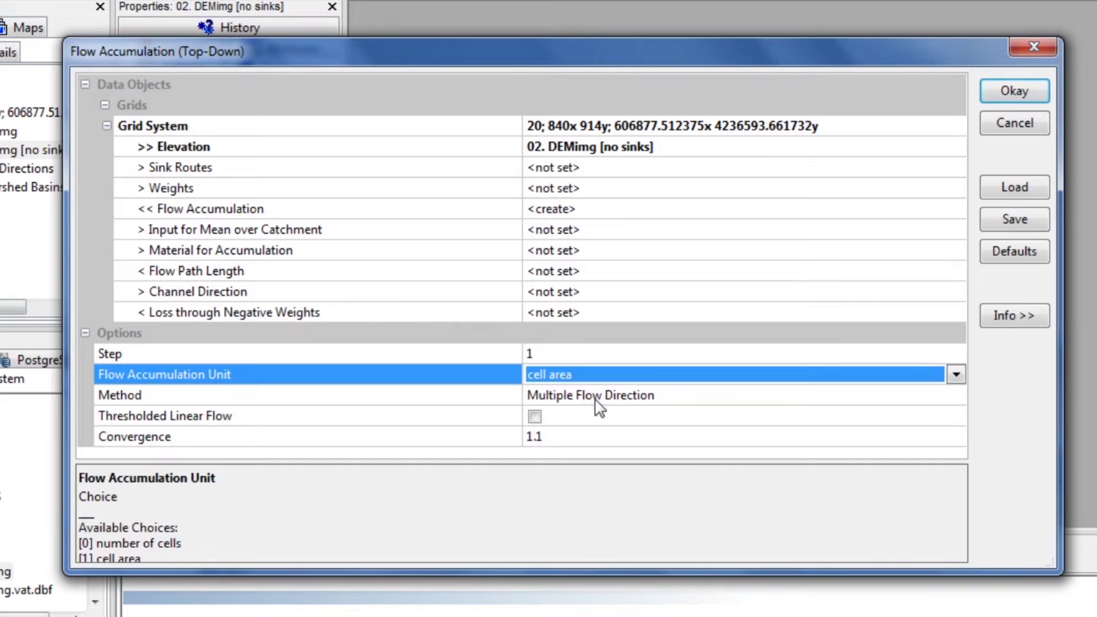
{"action": "left_click", "coordinate": [585, 400]}
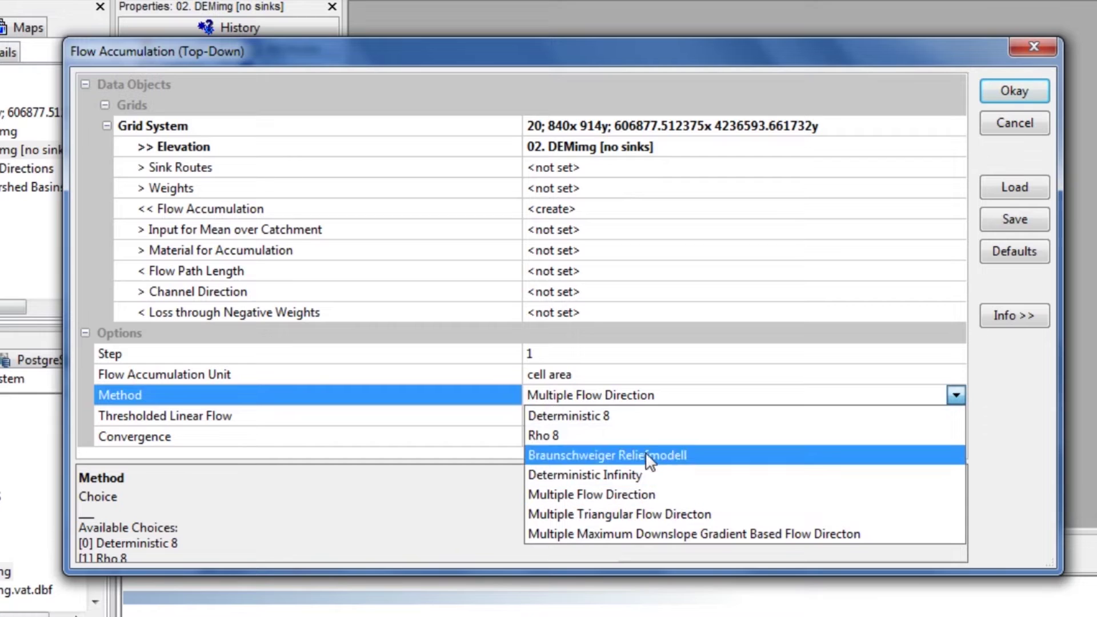
{"action": "left_click", "coordinate": [691, 423]}
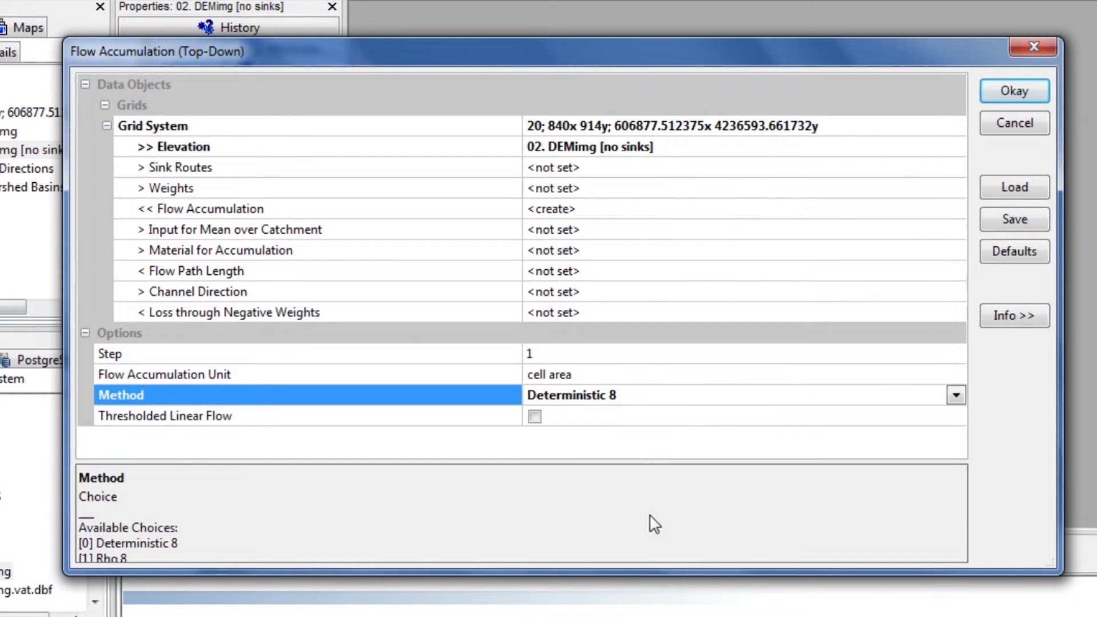
{"action": "left_click", "coordinate": [994, 91]}
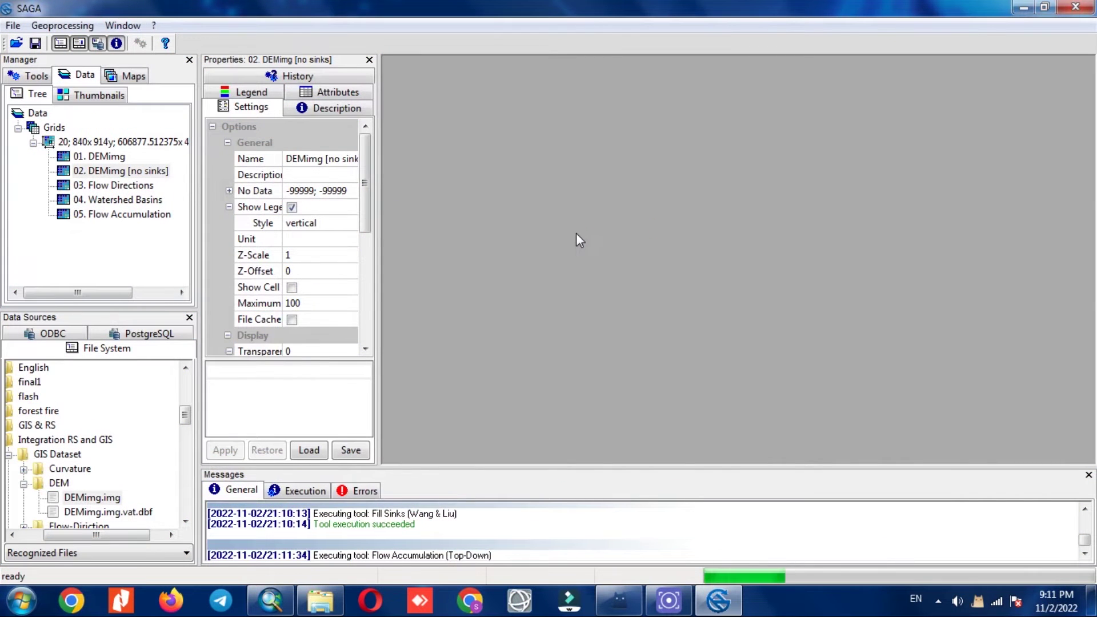
{"action": "left_click", "coordinate": [158, 216]}
{"action": "double_click", "coordinate": [135, 220]}
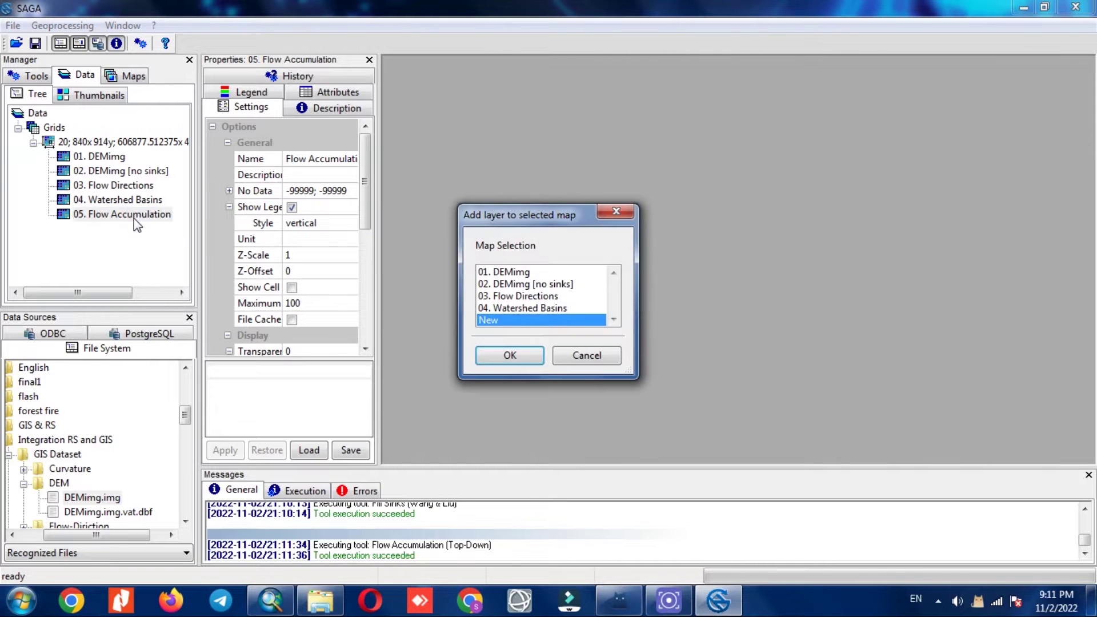
{"action": "left_click", "coordinate": [487, 357]}
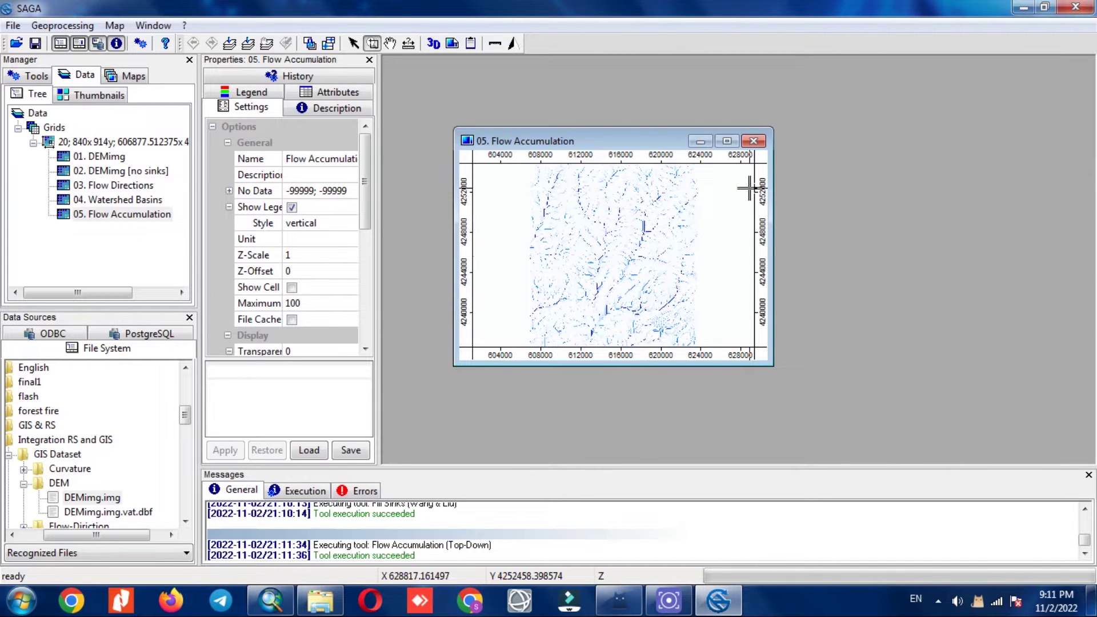
{"action": "left_click", "coordinate": [726, 141]}
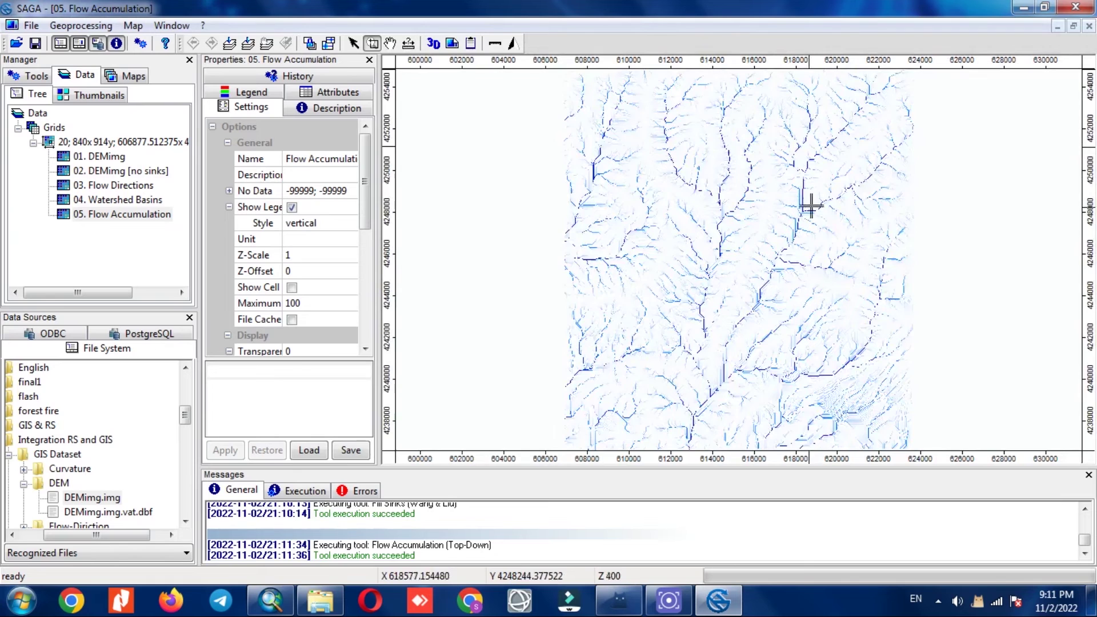
{"action": "left_click", "coordinate": [1088, 27]}
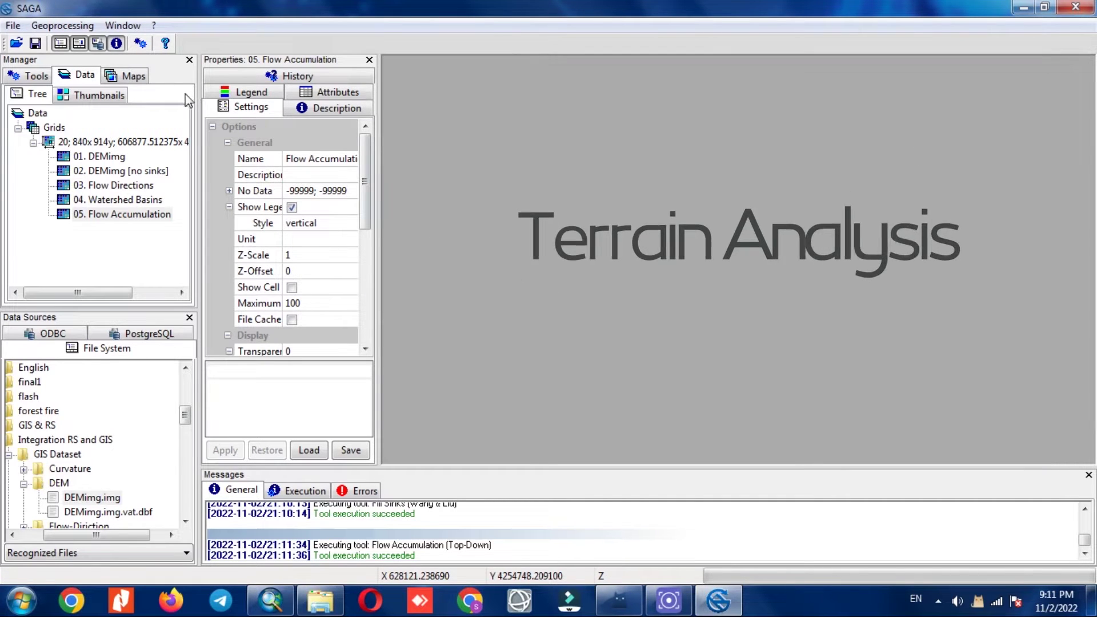
Step: Open the Channel Network tool under Terrain Analysis > Channels
{"action": "left_click", "coordinate": [57, 26]}
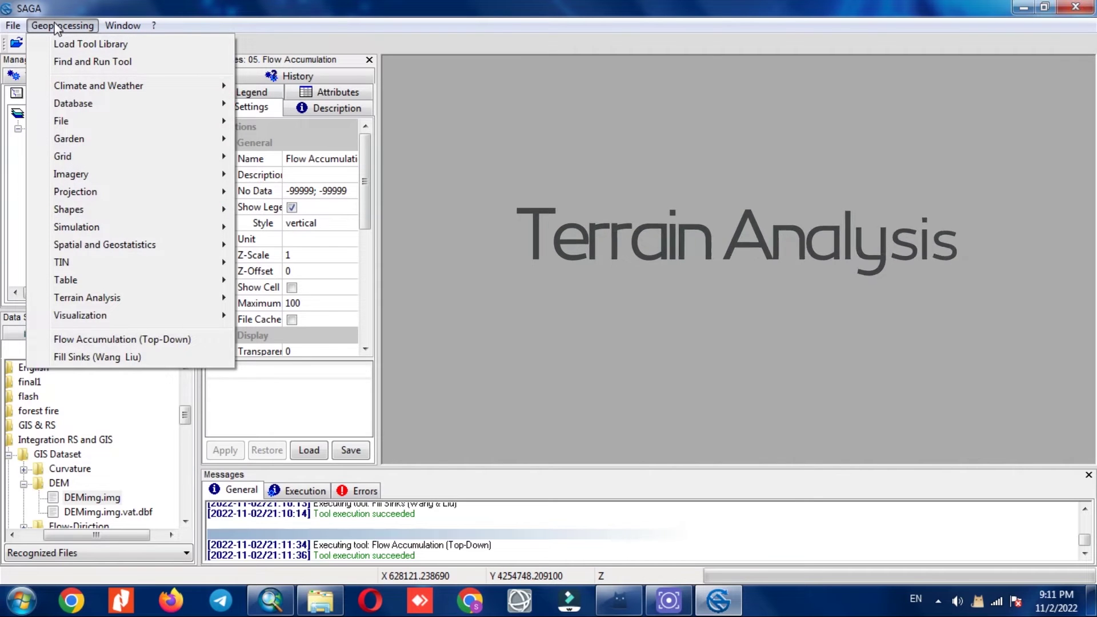
{"action": "mouse_move", "coordinate": [146, 297]}
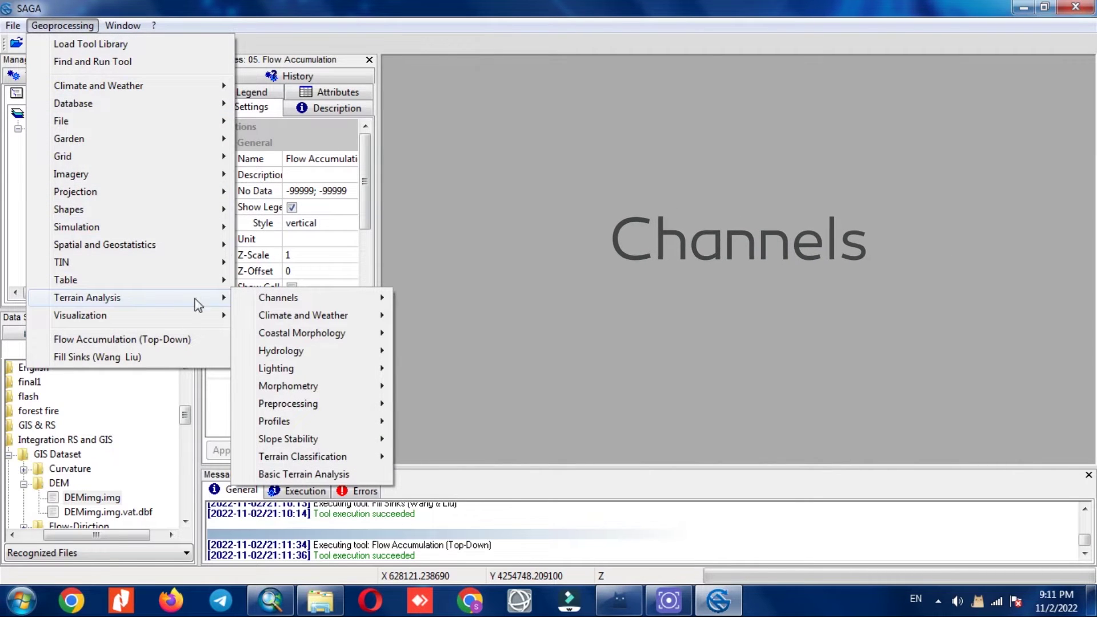
{"action": "mouse_move", "coordinate": [281, 299]}
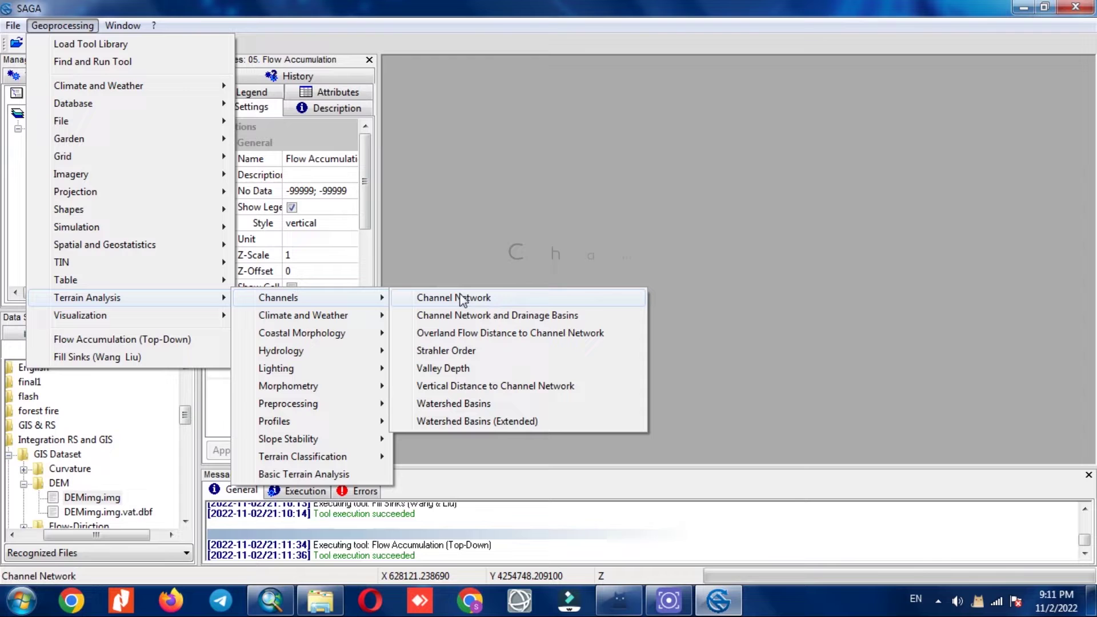
{"action": "left_click", "coordinate": [523, 299]}
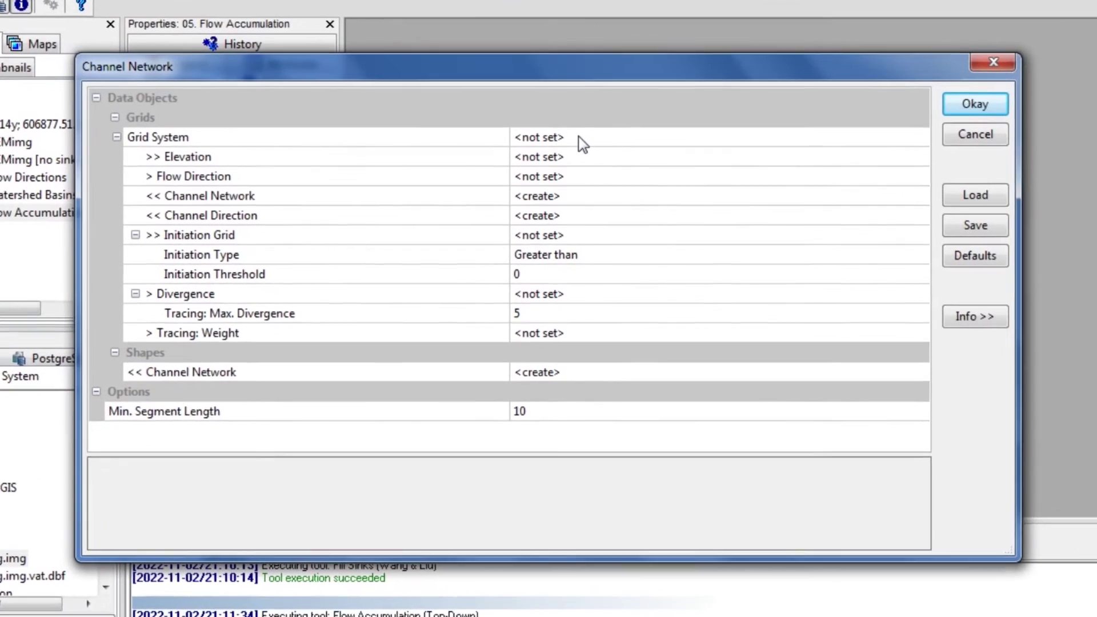
Step: Run Channel Network on the 840x914 grid with DEMimg [no sinks], Flow Directions, Flow Accumulation and threshold 500000
{"action": "left_click", "coordinate": [576, 157]}
{"action": "left_click", "coordinate": [583, 137]}
{"action": "left_click", "coordinate": [583, 152]}
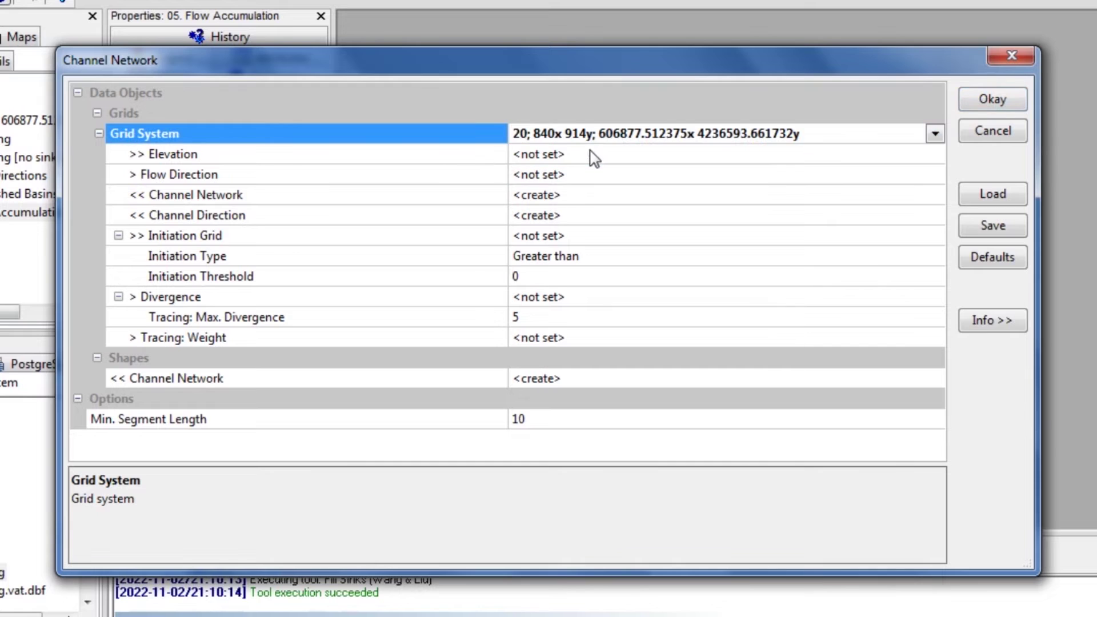
{"action": "double_click", "coordinate": [588, 155]}
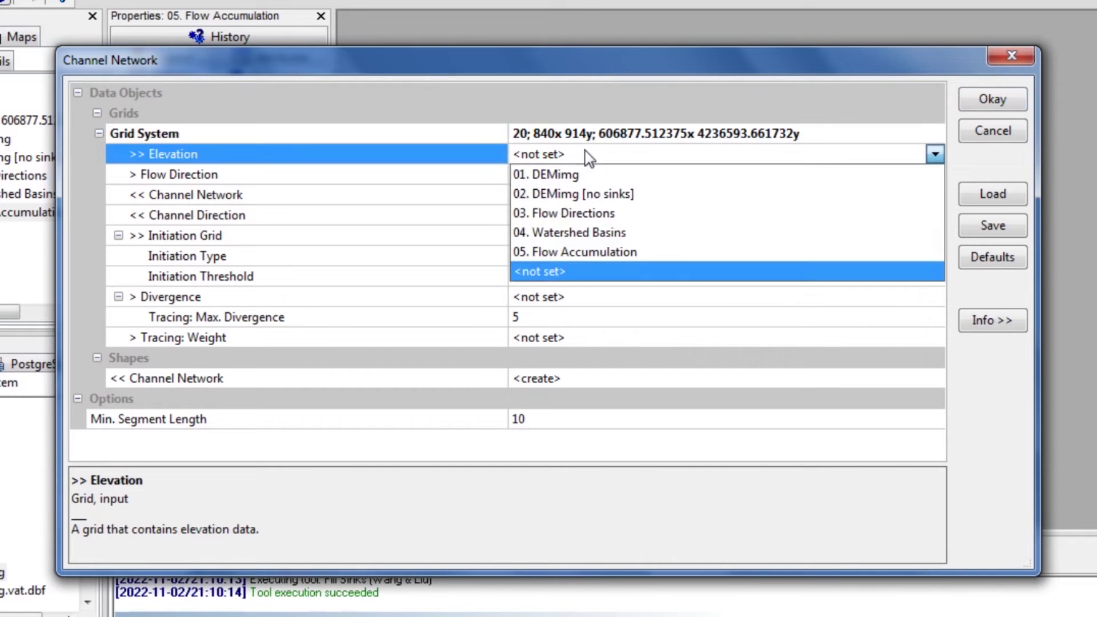
{"action": "left_click", "coordinate": [638, 200]}
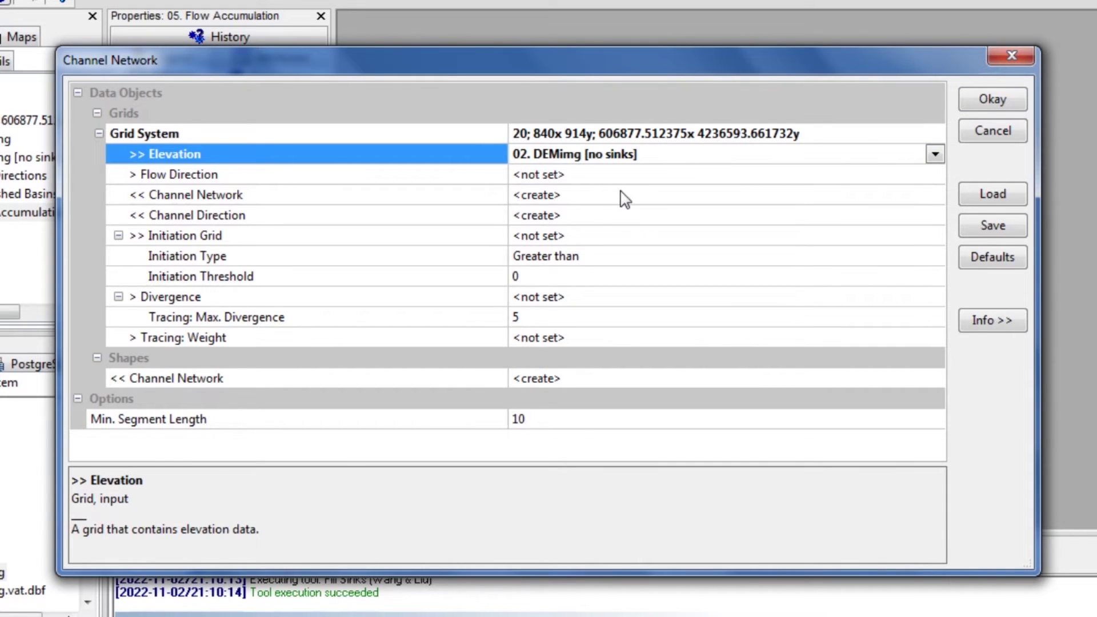
{"action": "double_click", "coordinate": [565, 176]}
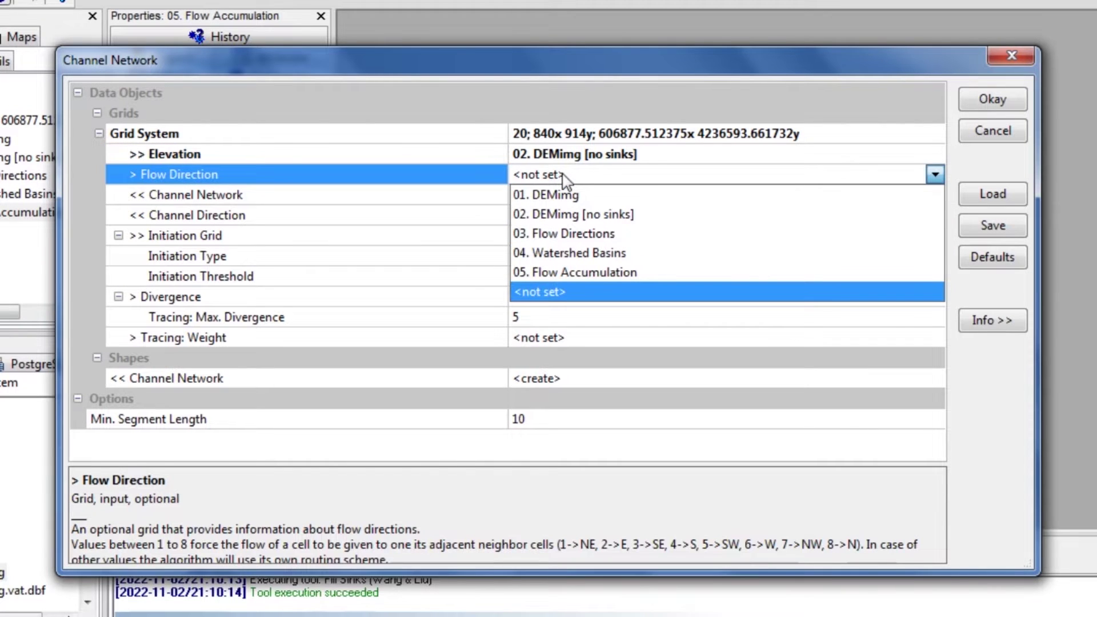
{"action": "left_click", "coordinate": [566, 231]}
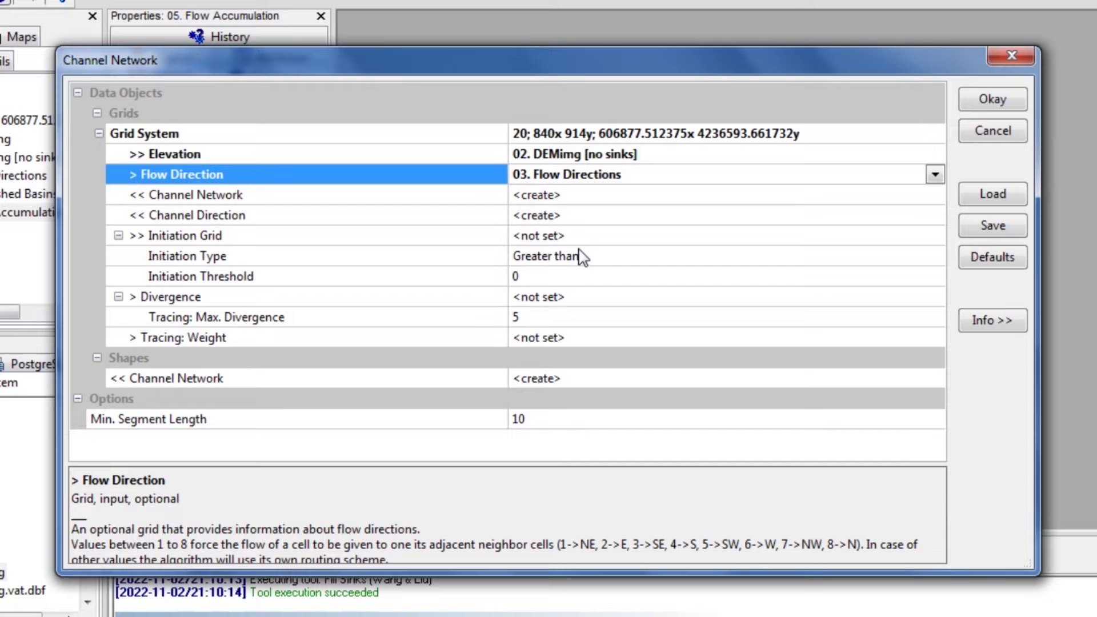
{"action": "double_click", "coordinate": [574, 234]}
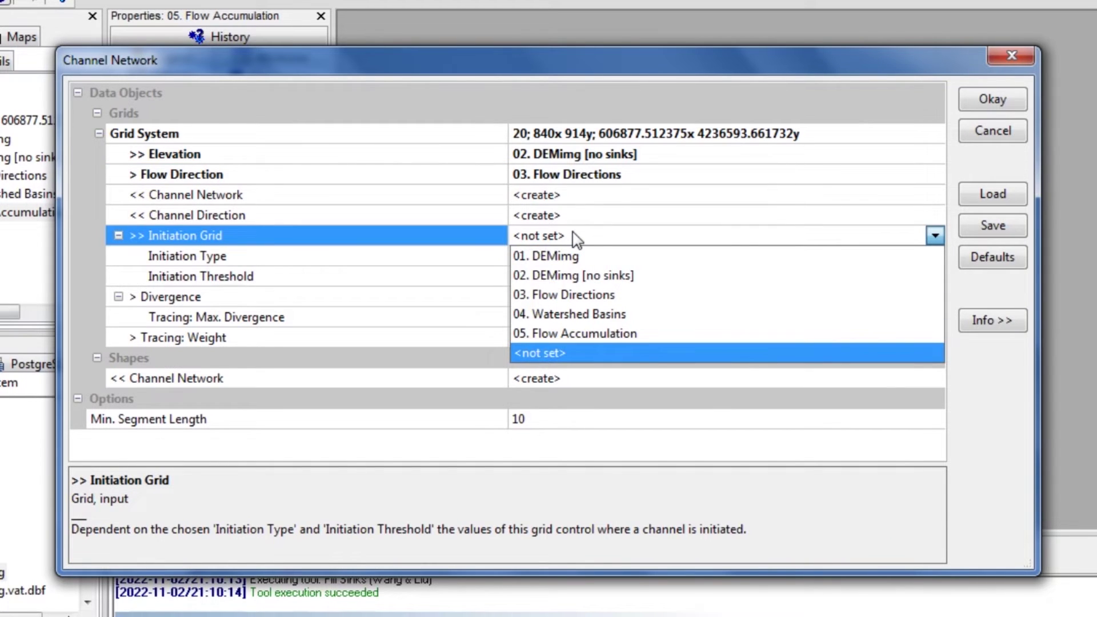
{"action": "left_click", "coordinate": [633, 336]}
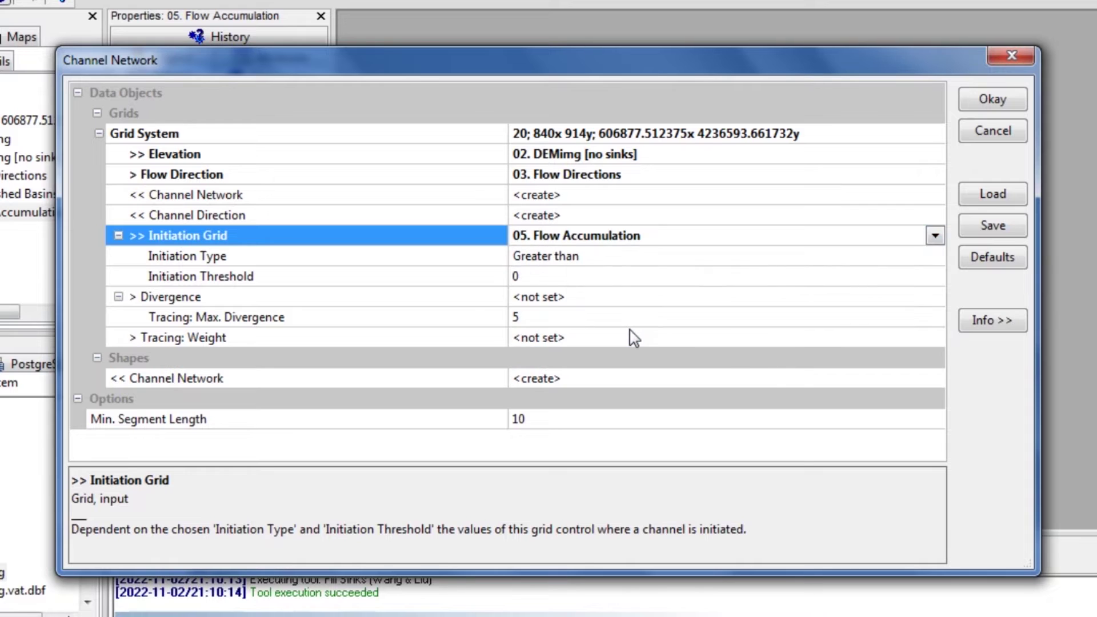
{"action": "left_click", "coordinate": [573, 275]}
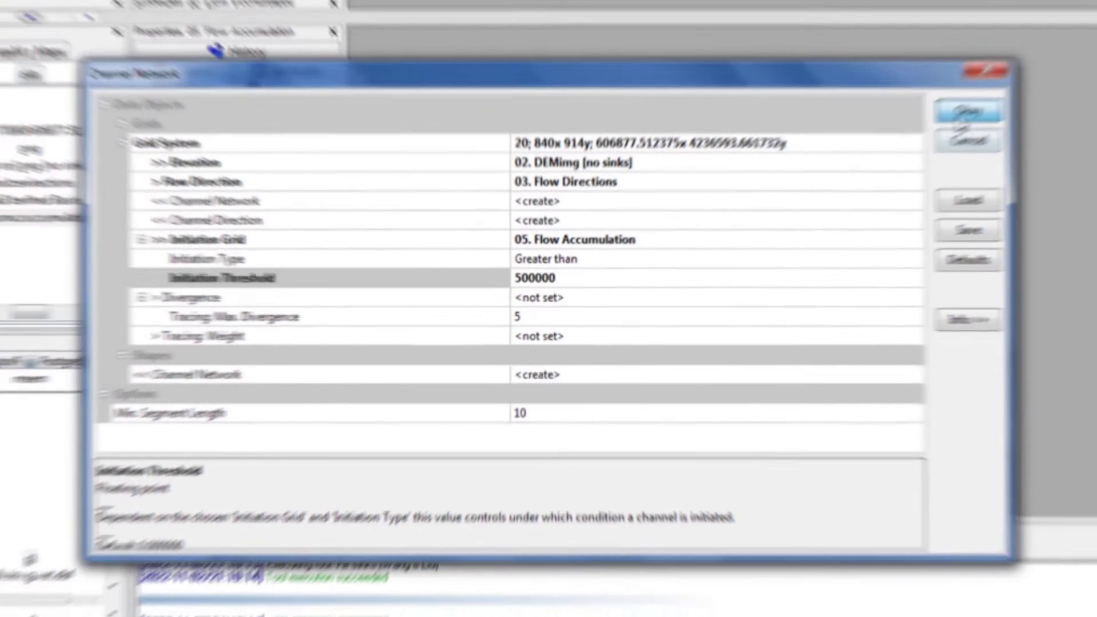
{"action": "left_click", "coordinate": [991, 100]}
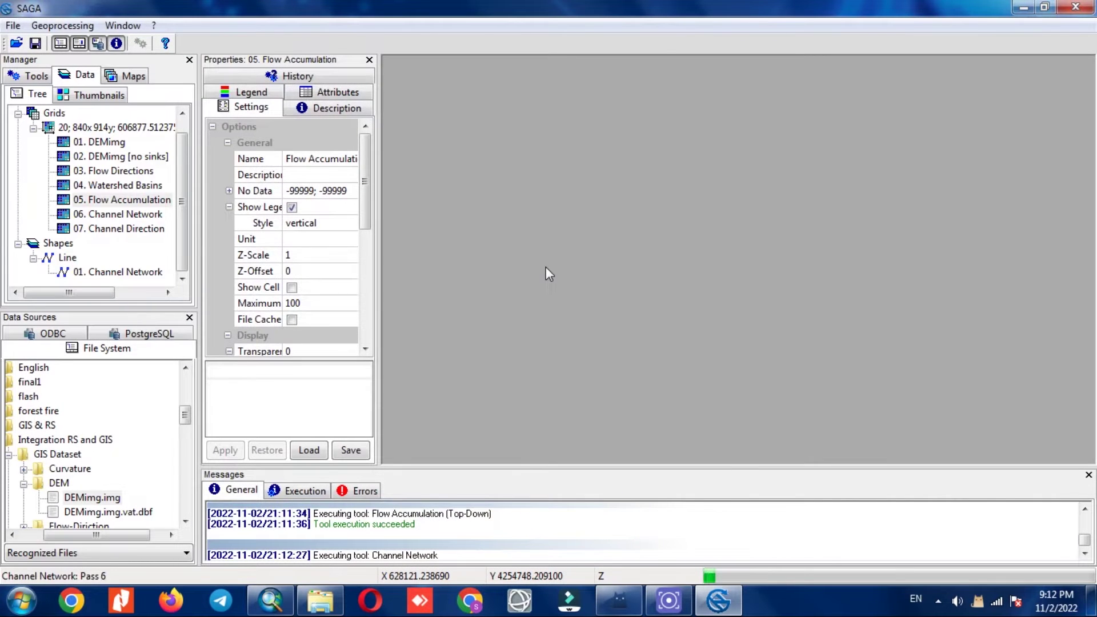
Step: Preview the Channel Network lines and their legend in a new map, then close it
{"action": "double_click", "coordinate": [112, 270]}
{"action": "left_click", "coordinate": [506, 360]}
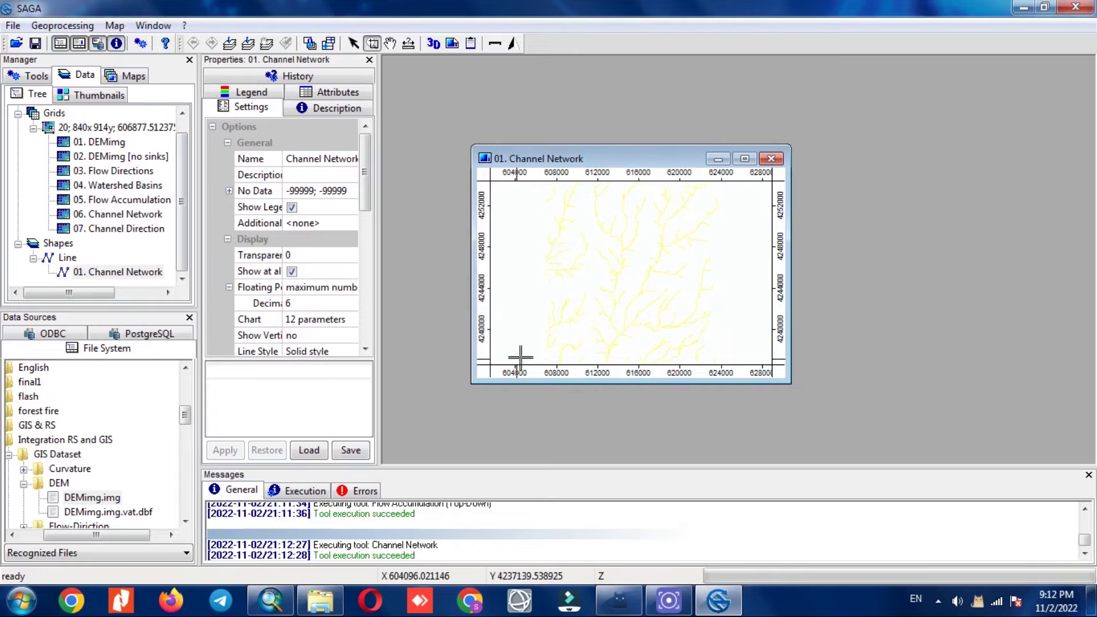
{"action": "left_click", "coordinate": [744, 159]}
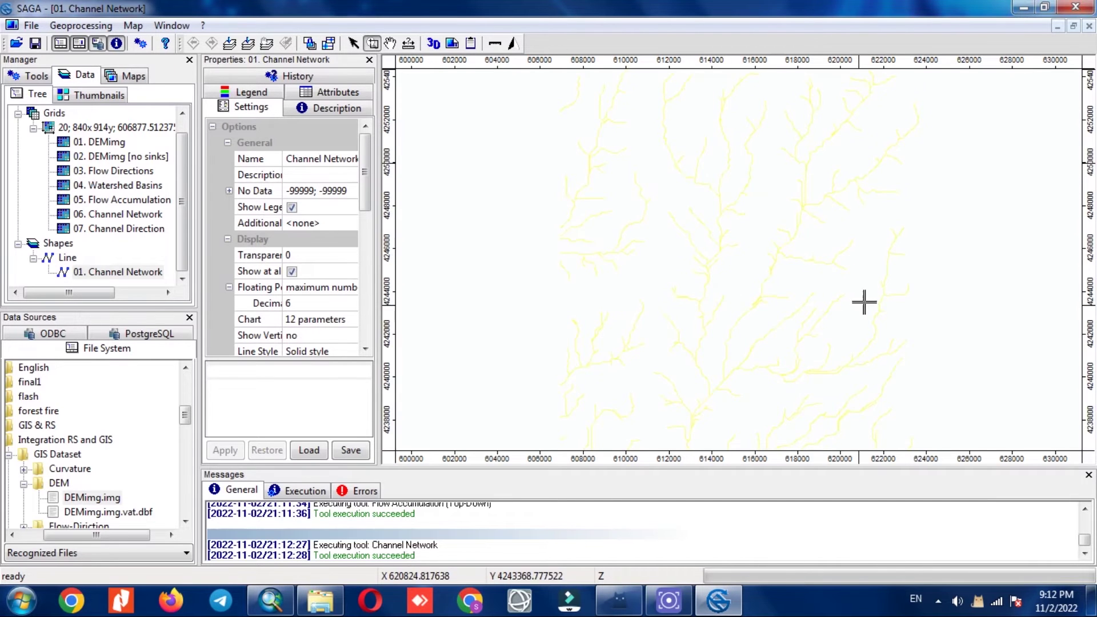
{"action": "left_click", "coordinate": [255, 94]}
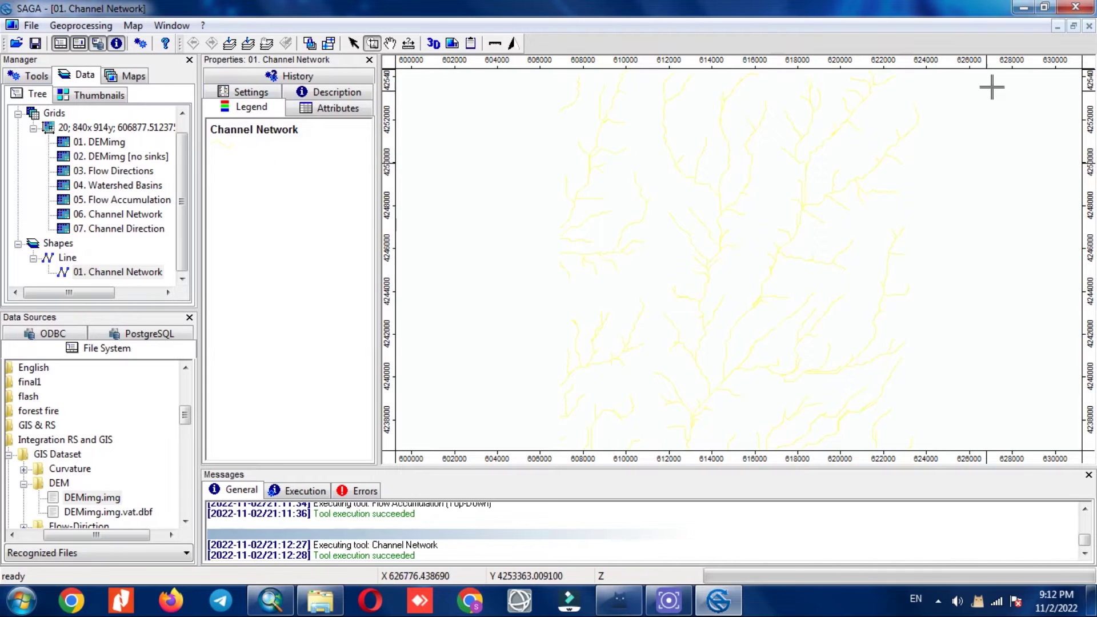
{"action": "left_click", "coordinate": [1089, 26]}
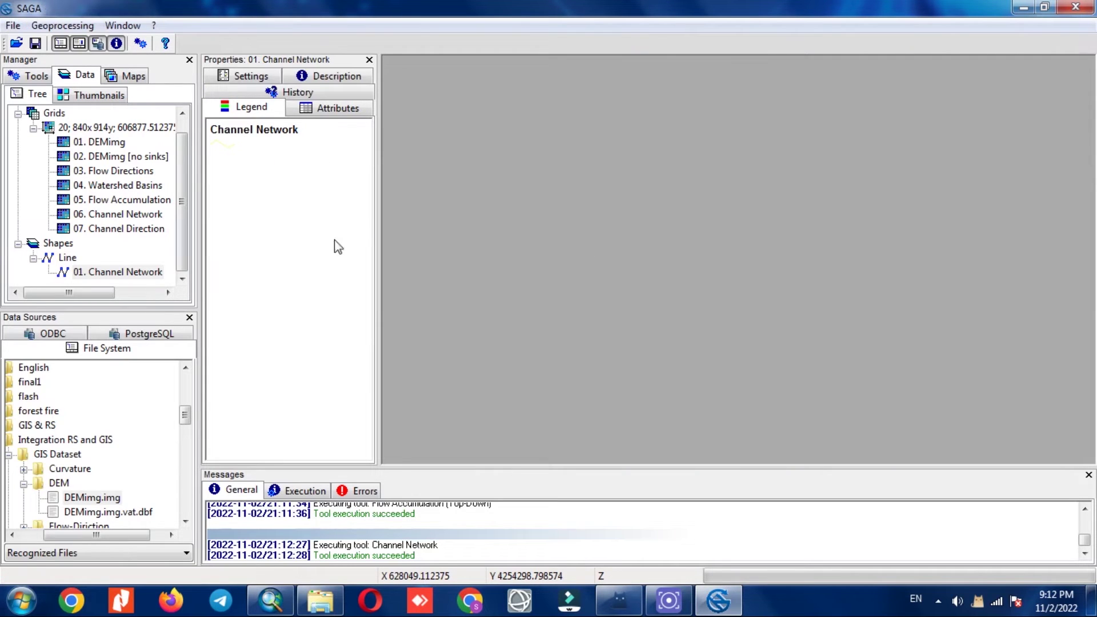
{"action": "left_click", "coordinate": [136, 276]}
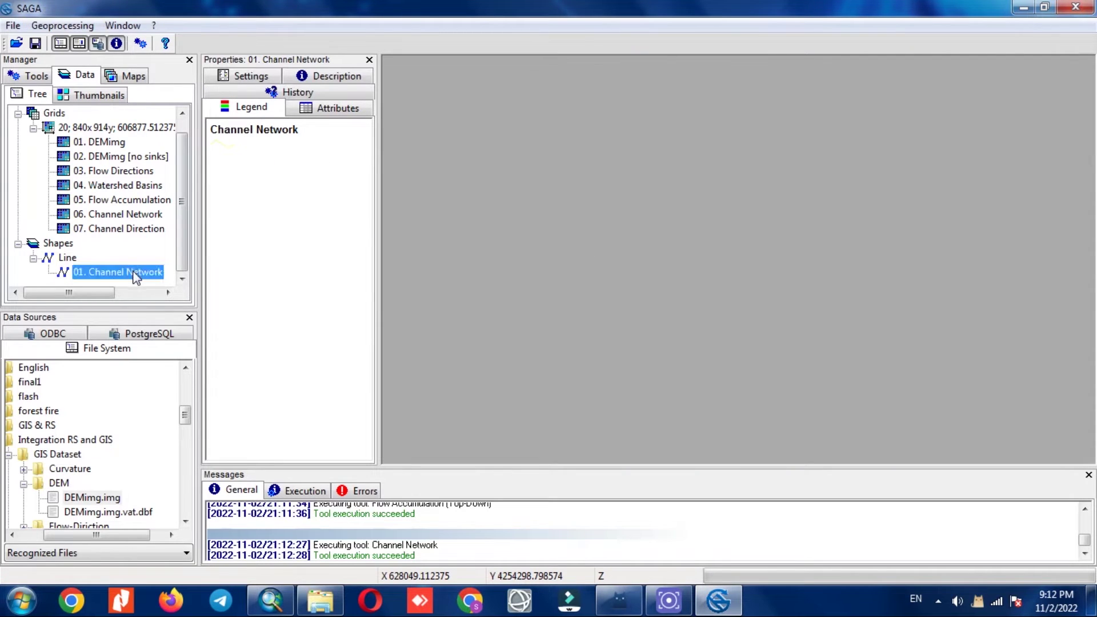
Step: Save the Channel Network line layer as Channel Network1.shp in a new folder
{"action": "right_click", "coordinate": [135, 277]}
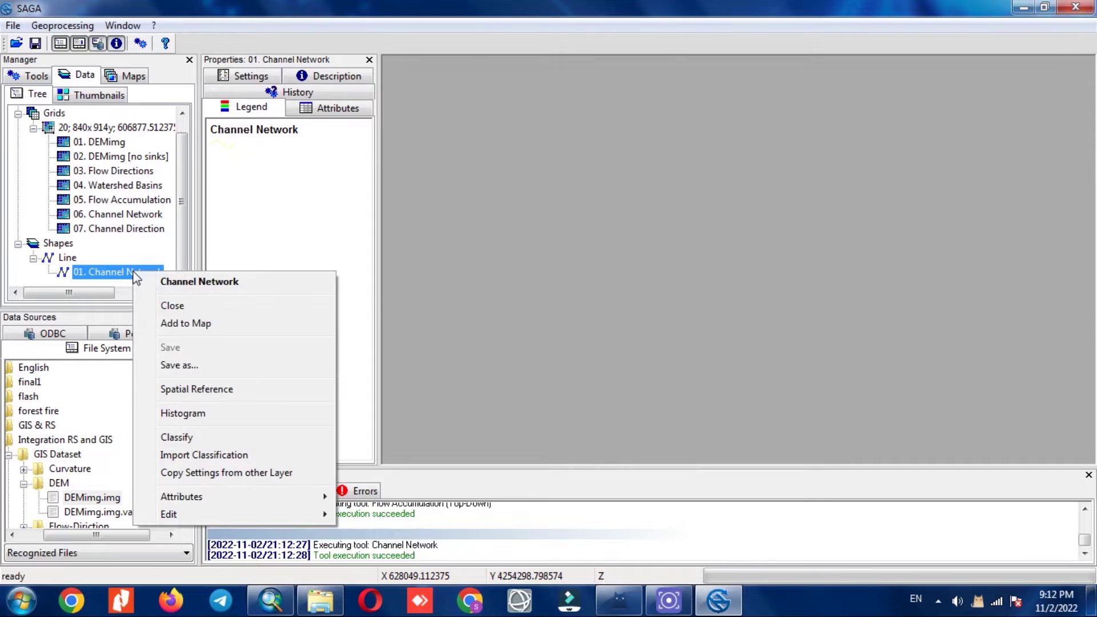
{"action": "left_click", "coordinate": [183, 365]}
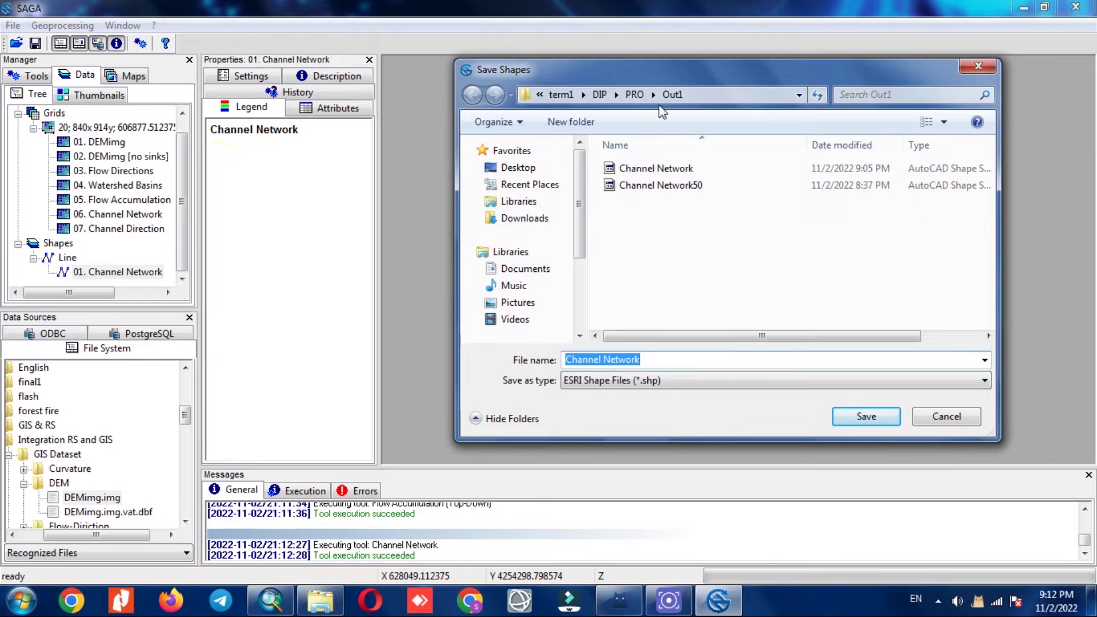
{"action": "left_click", "coordinate": [570, 121]}
{"action": "left_click", "coordinate": [654, 270]}
{"action": "double_click", "coordinate": [645, 168]}
{"action": "left_click", "coordinate": [649, 358]}
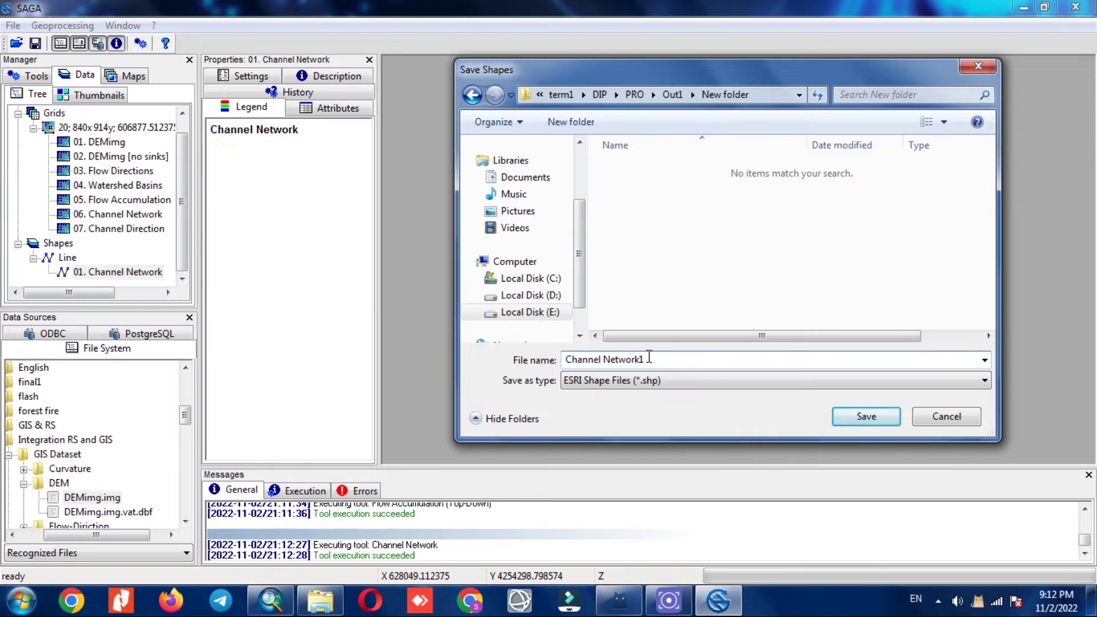
{"action": "type", "text": "1"}
{"action": "key", "text": "Return"}
Step: Close the line layer and the Channel Network and Channel Direction grids without saving
{"action": "right_click", "coordinate": [101, 272]}
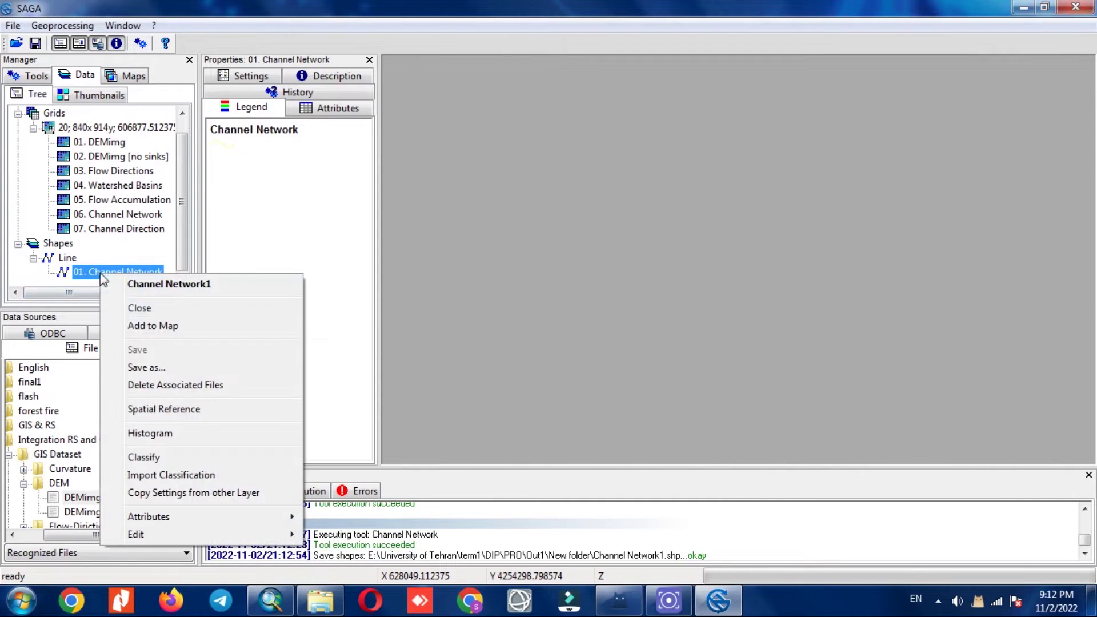
{"action": "left_click", "coordinate": [133, 308]}
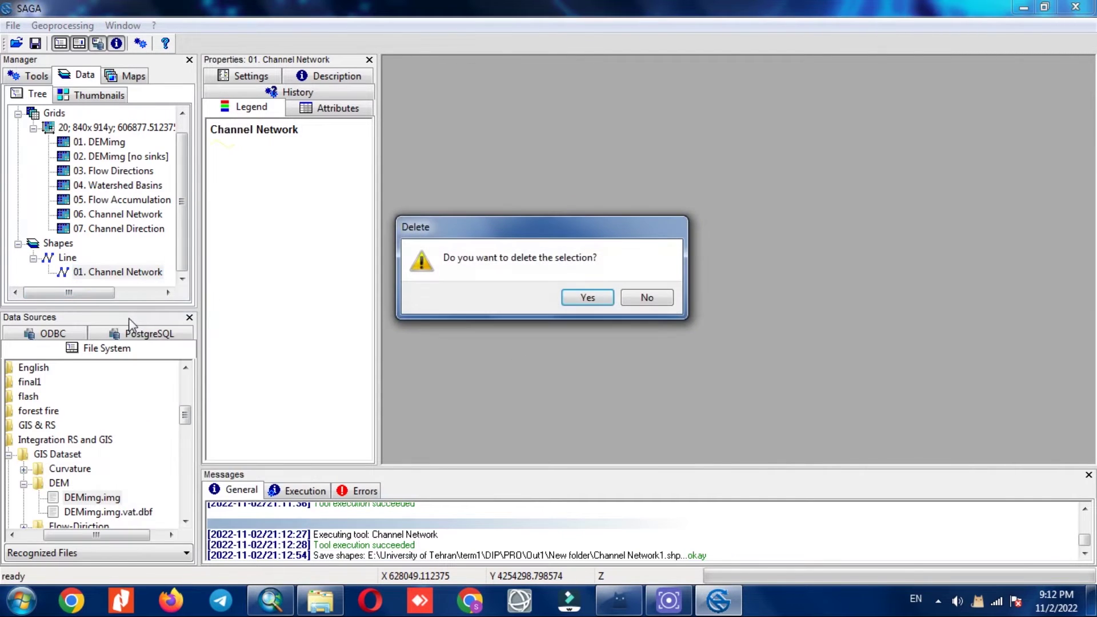
{"action": "left_click", "coordinate": [585, 297]}
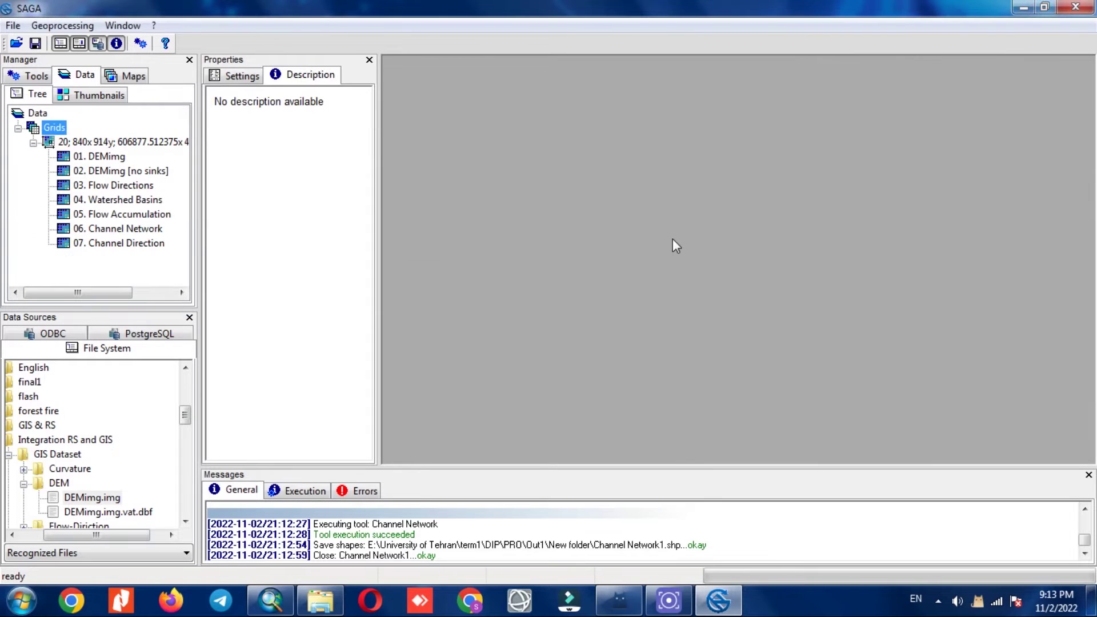
{"action": "left_click", "coordinate": [152, 245]}
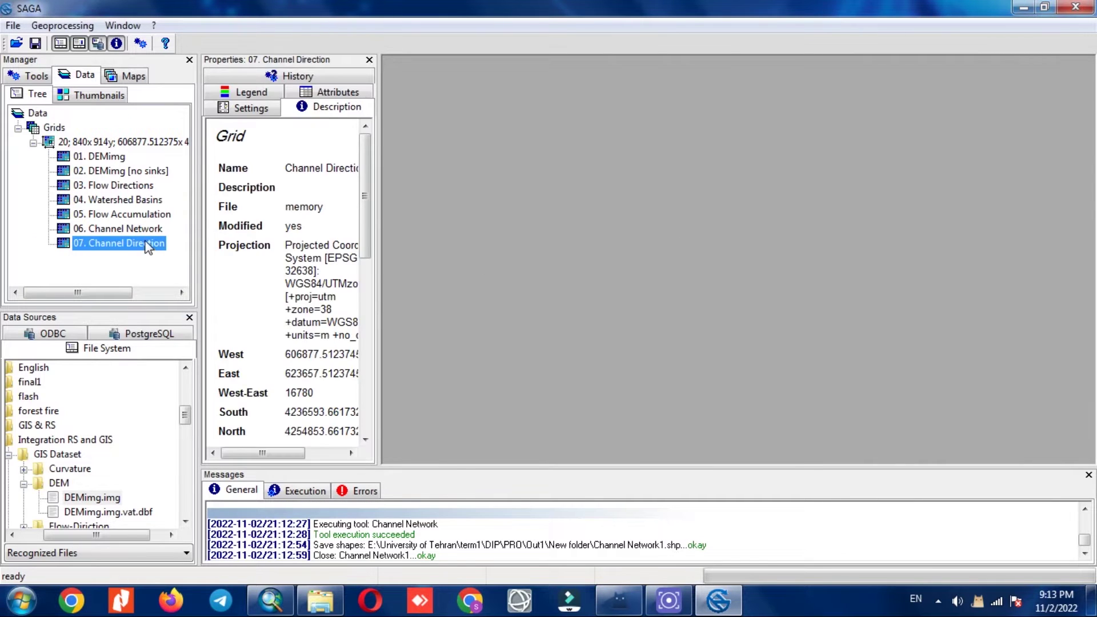
{"action": "left_click", "coordinate": [139, 230], "text": "ctrl"}
{"action": "right_click", "coordinate": [139, 228]}
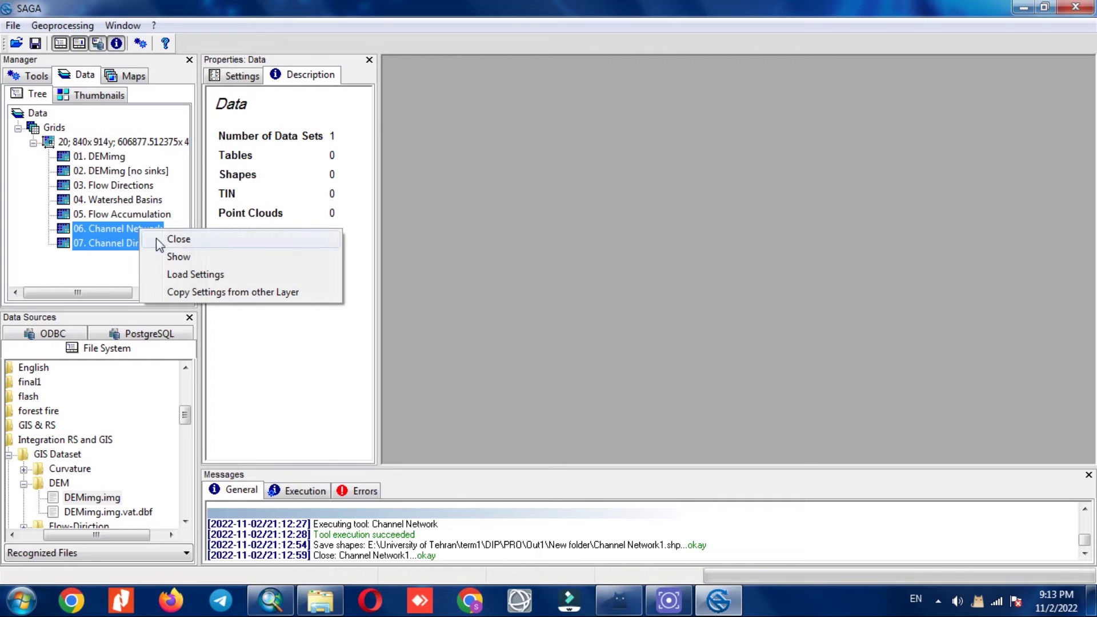
{"action": "left_click", "coordinate": [171, 238]}
{"action": "left_click", "coordinate": [589, 296]}
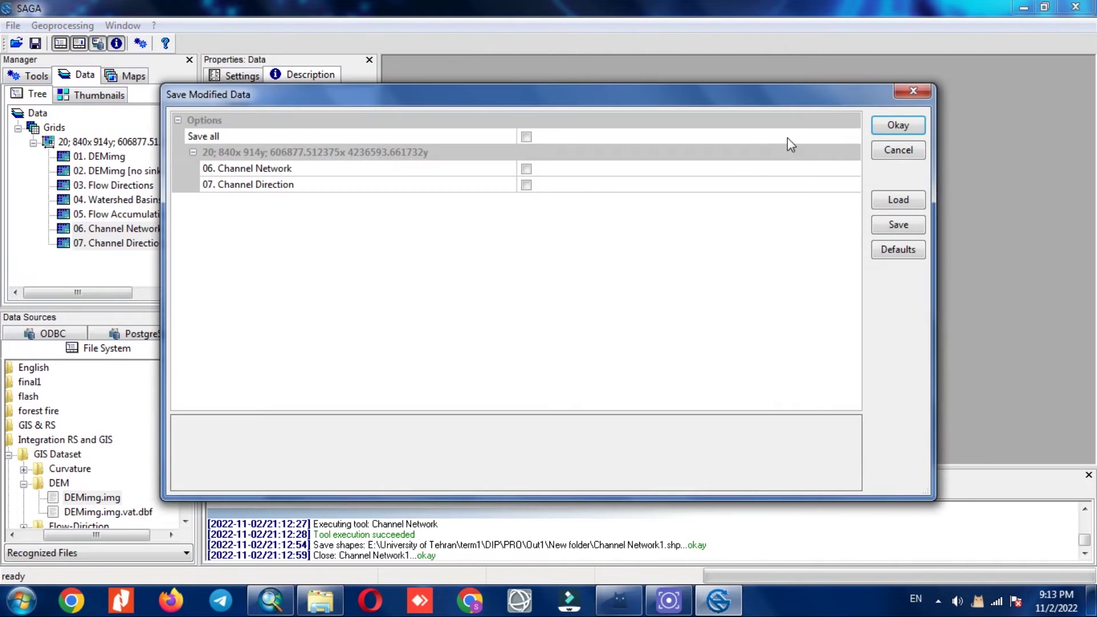
{"action": "left_click", "coordinate": [896, 125]}
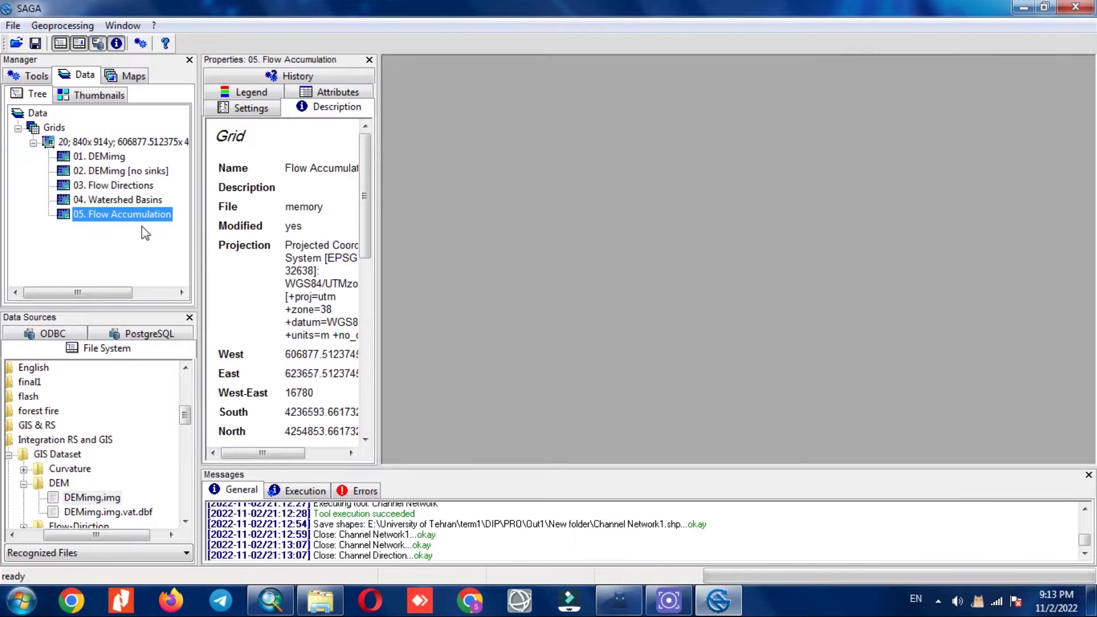
Step: Rerun Channel Network with the initiation threshold lowered to 50000
{"action": "left_click", "coordinate": [57, 27]}
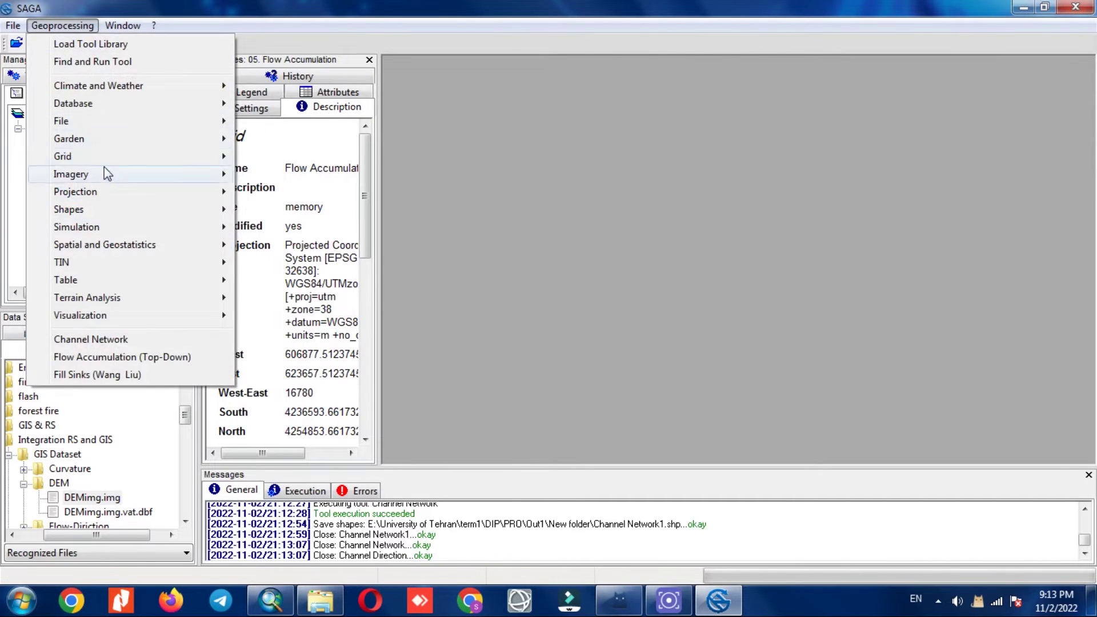
{"action": "mouse_move", "coordinate": [132, 302]}
{"action": "mouse_move", "coordinate": [286, 298]}
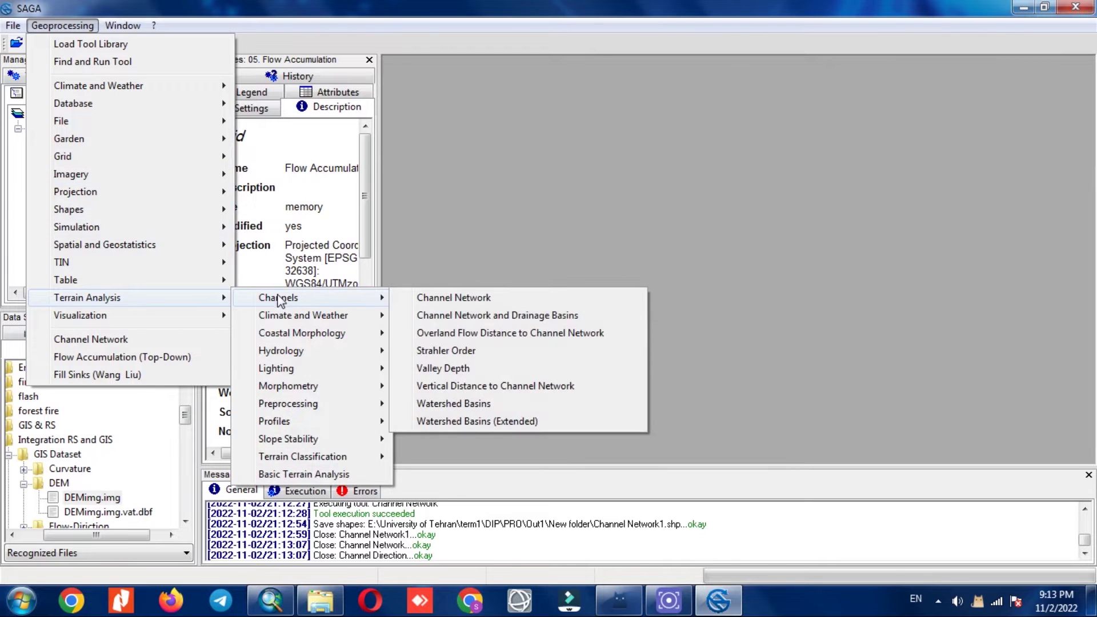
{"action": "left_click", "coordinate": [440, 299]}
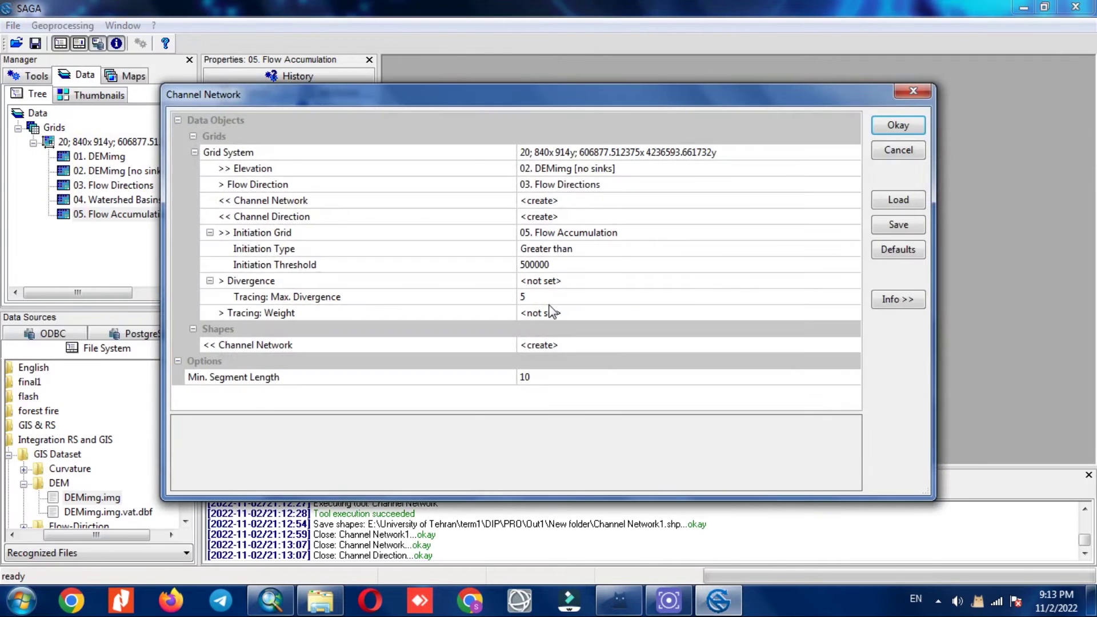
{"action": "left_click", "coordinate": [553, 266]}
{"action": "left_click", "coordinate": [552, 264]}
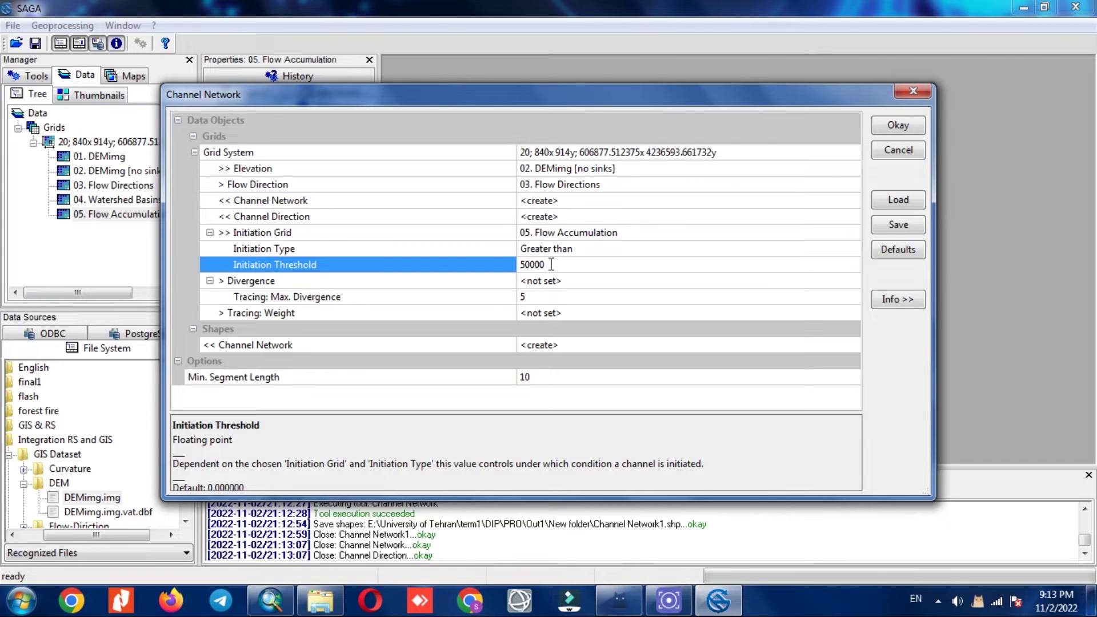
{"action": "left_click", "coordinate": [904, 127]}
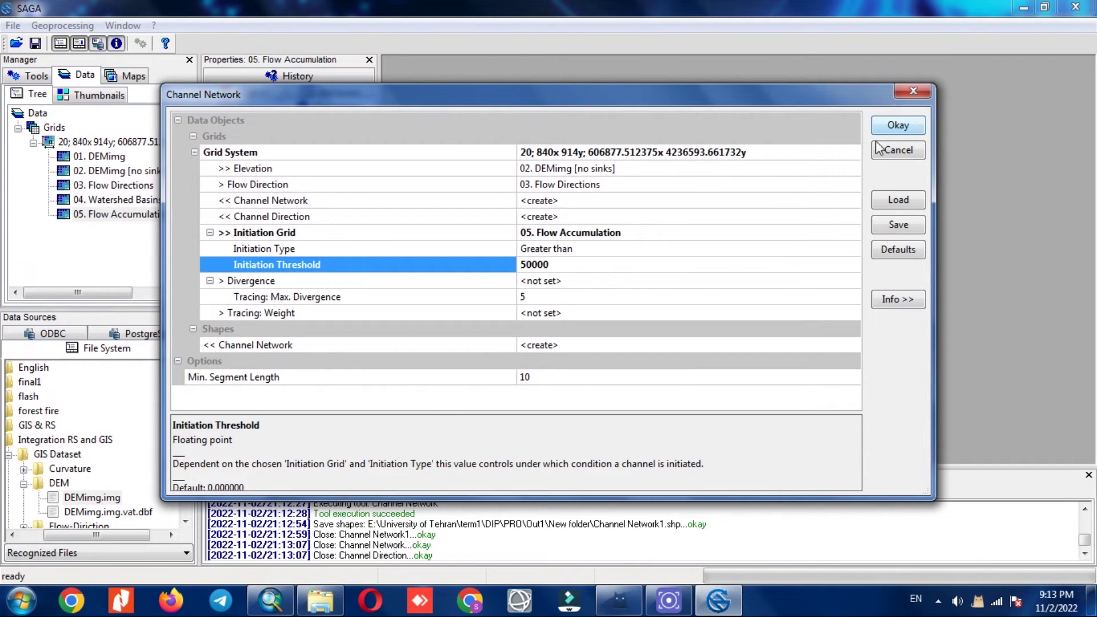
{"action": "left_click", "coordinate": [889, 128]}
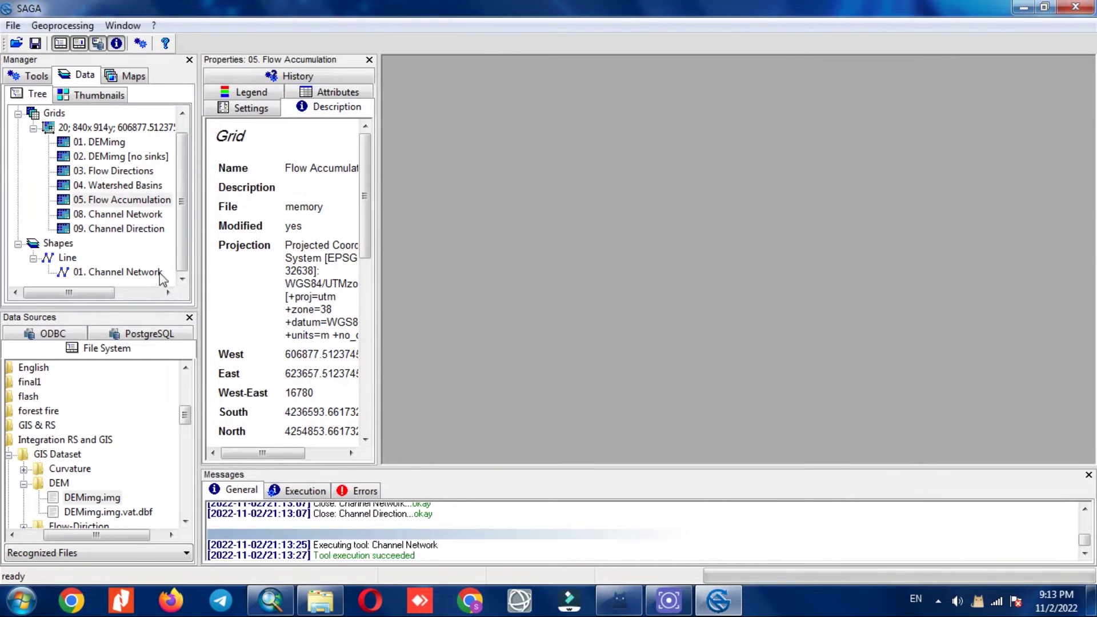
Step: Display the new channel lines in a map and save them as Channel Network2.shp
{"action": "double_click", "coordinate": [137, 272]}
{"action": "left_click", "coordinate": [506, 364]}
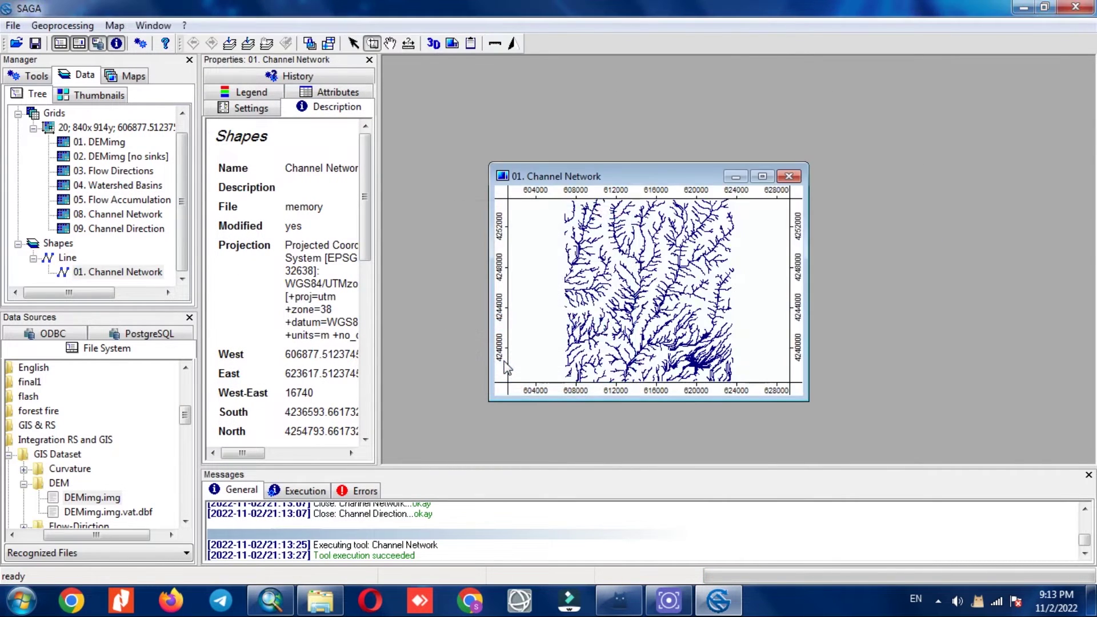
{"action": "left_click", "coordinate": [762, 176]}
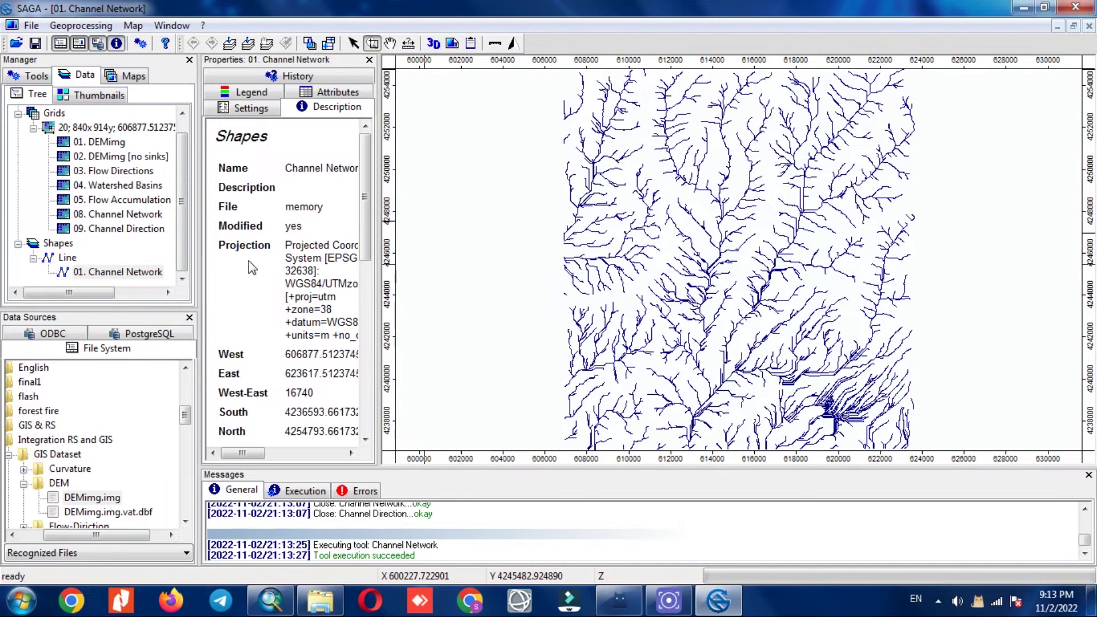
{"action": "right_click", "coordinate": [120, 274]}
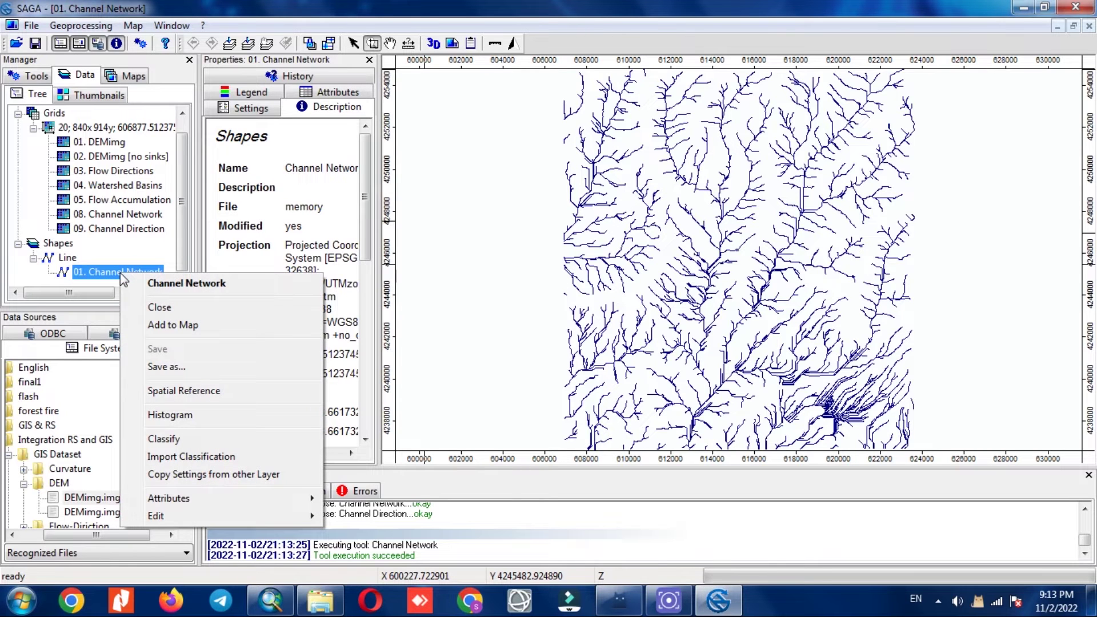
{"action": "left_click", "coordinate": [197, 371]}
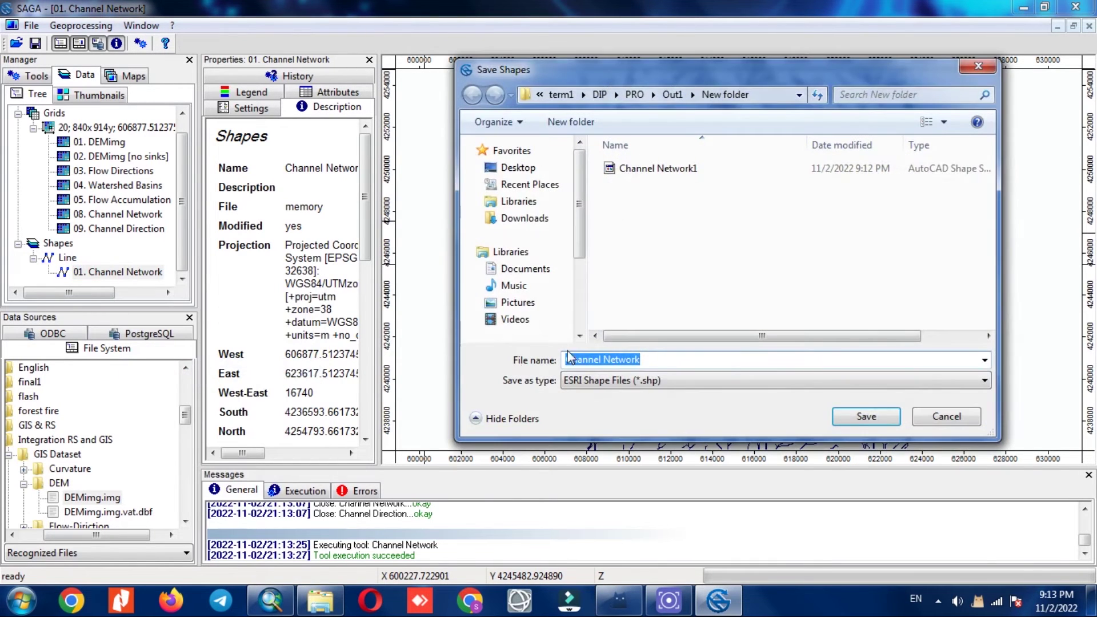
{"action": "left_click", "coordinate": [657, 361]}
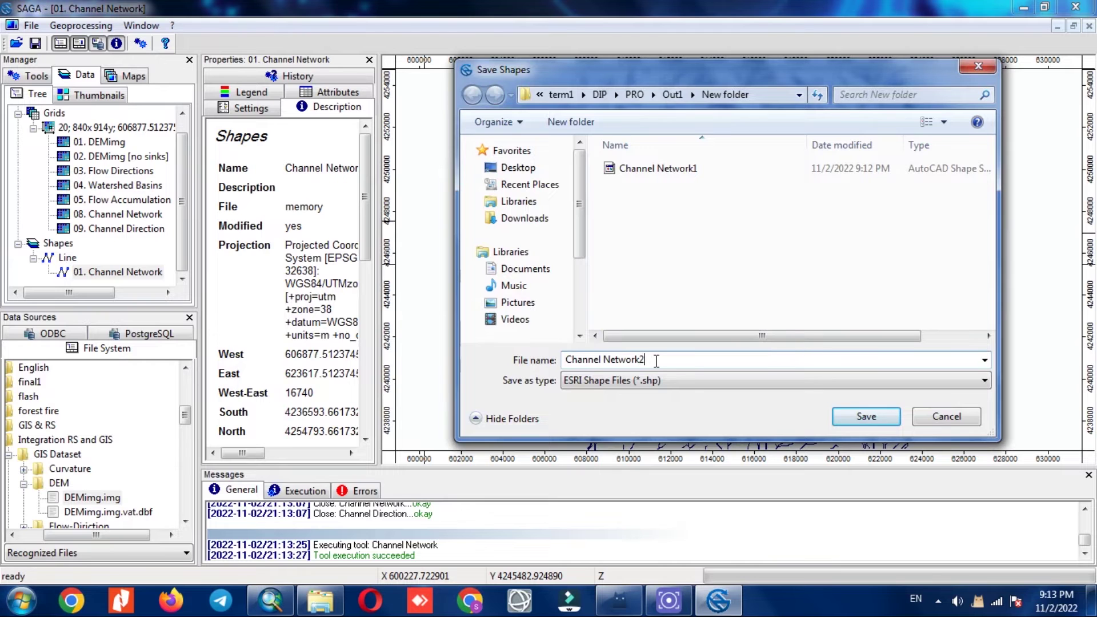
{"action": "type", "text": "2"}
{"action": "key", "text": "Return"}
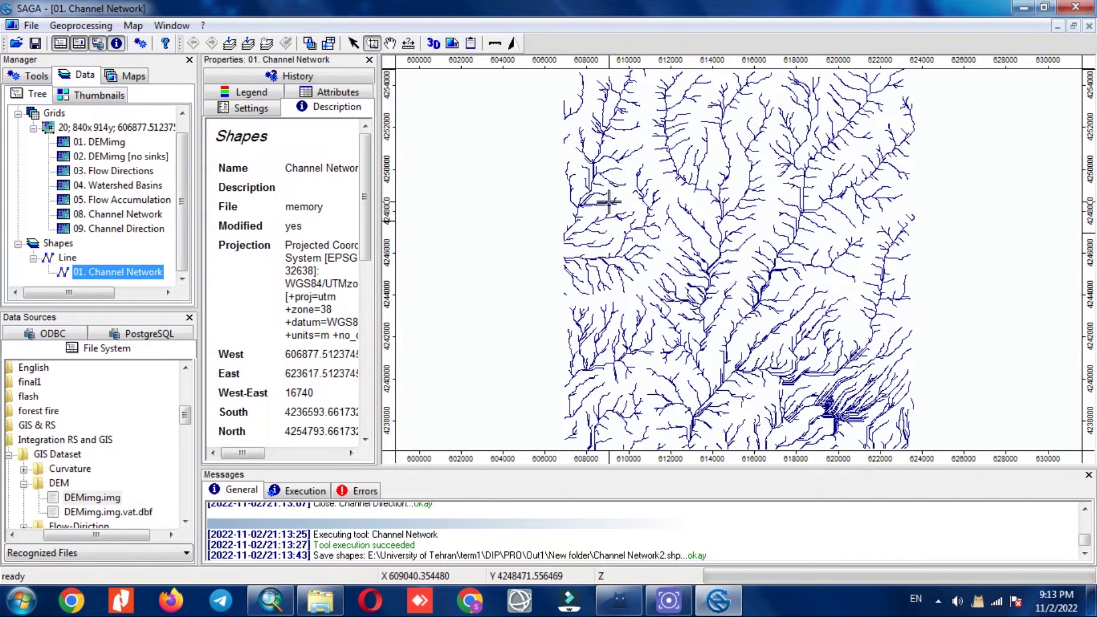
{"action": "left_click", "coordinate": [269, 605]}
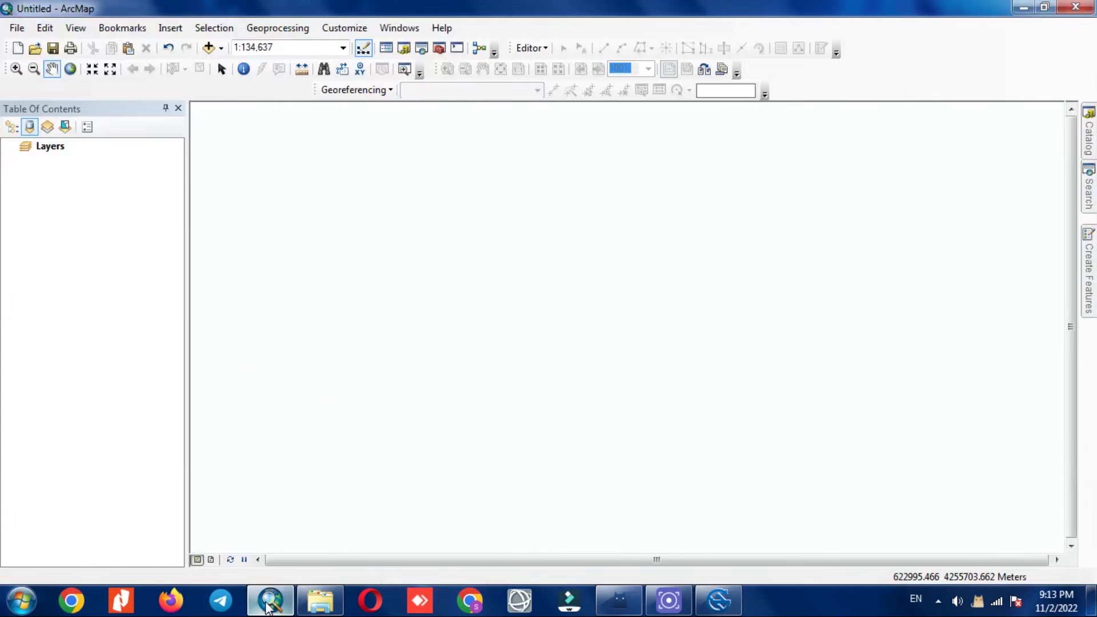
Step: Add both channel network shapefiles, then remove Channel Network1 and keep Channel Network2 visible
{"action": "left_click", "coordinate": [208, 47]}
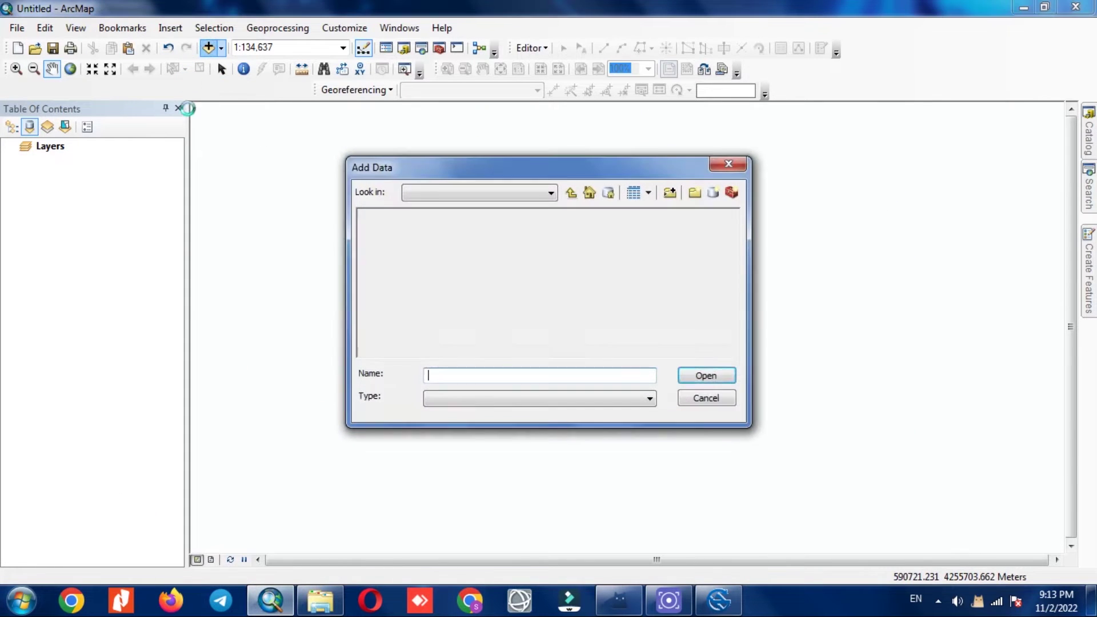
{"action": "double_click", "coordinate": [384, 214]}
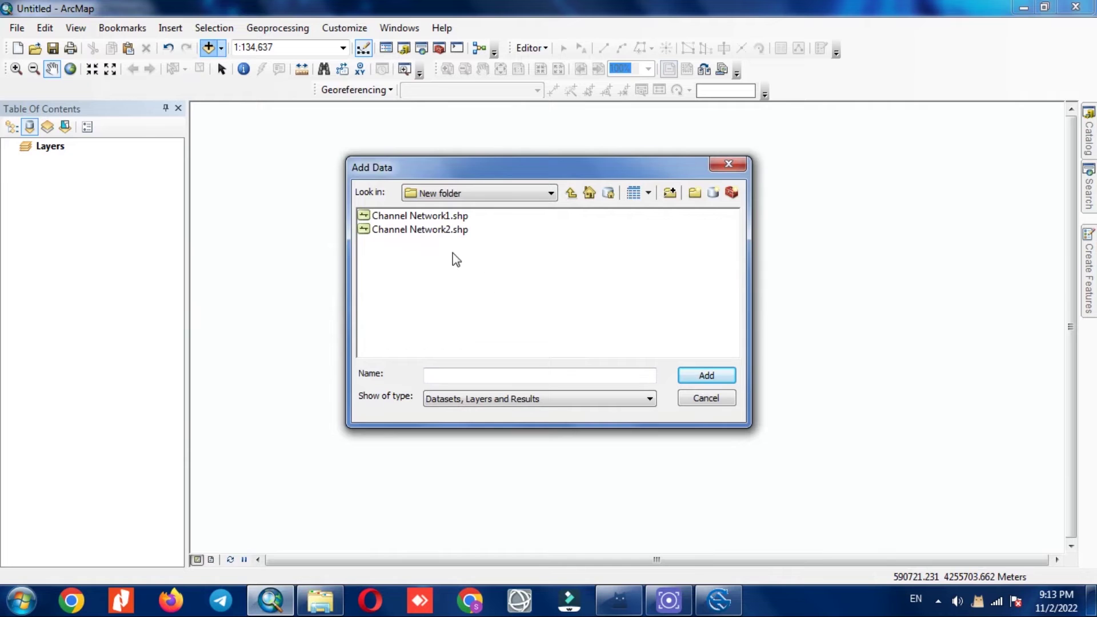
{"action": "left_click_drag", "start_coordinate": [447, 250], "coordinate": [444, 215]}
{"action": "left_click", "coordinate": [706, 374]}
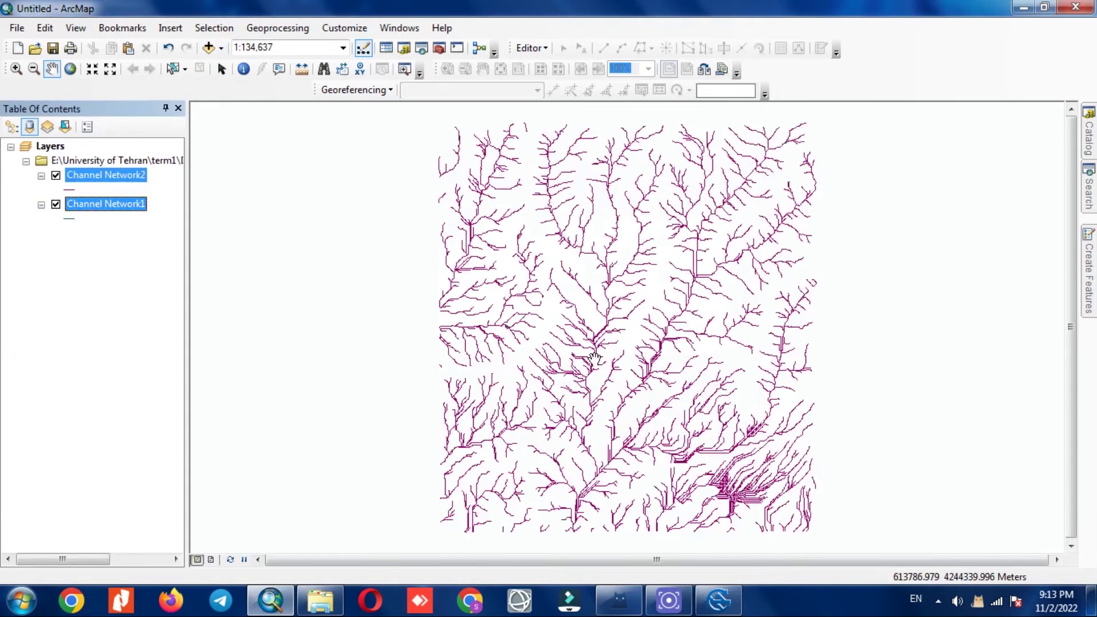
{"action": "left_click", "coordinate": [128, 239]}
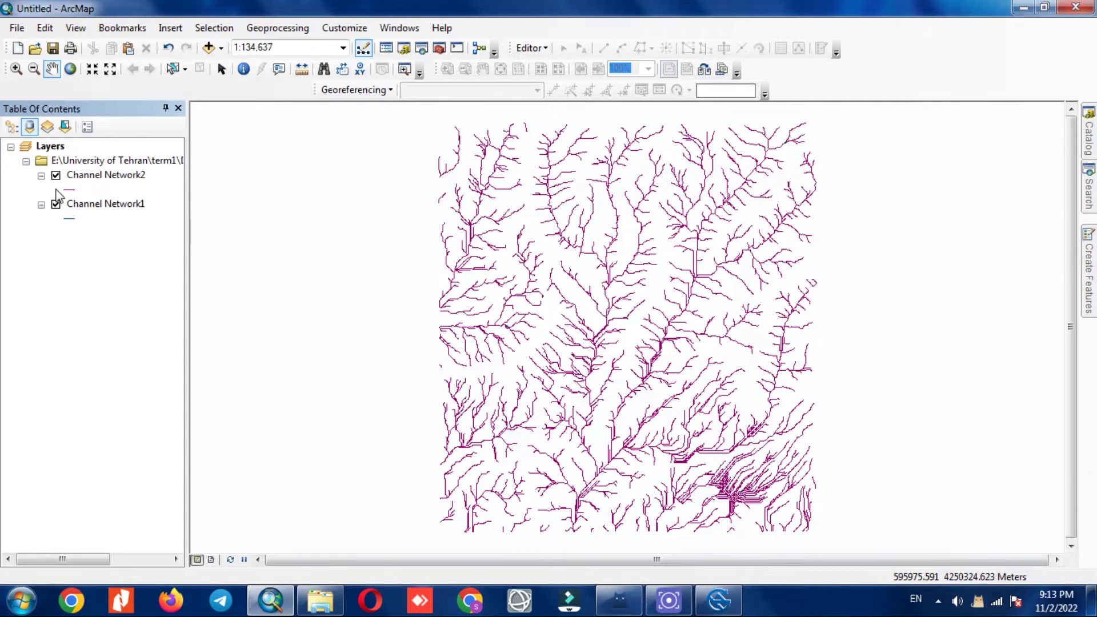
{"action": "left_click", "coordinate": [56, 176]}
{"action": "left_click", "coordinate": [90, 207]}
{"action": "right_click", "coordinate": [87, 210]}
{"action": "left_click", "coordinate": [108, 233]}
{"action": "left_click", "coordinate": [56, 175]}
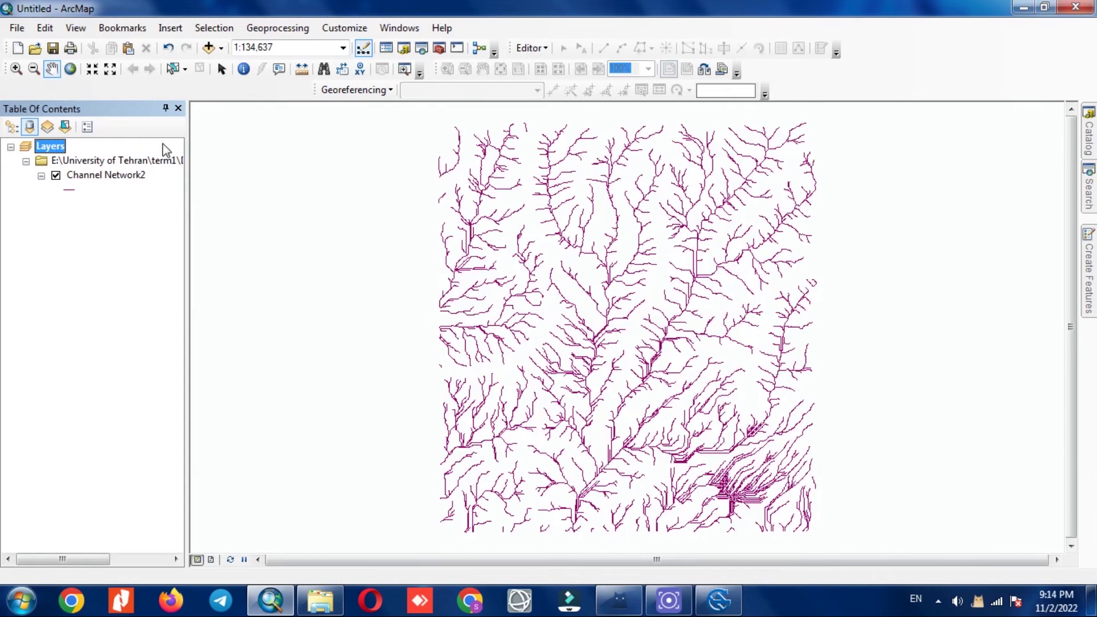
Step: Add the DEMimg.img raster from the pasted DEM folder path
{"action": "left_click", "coordinate": [209, 48]}
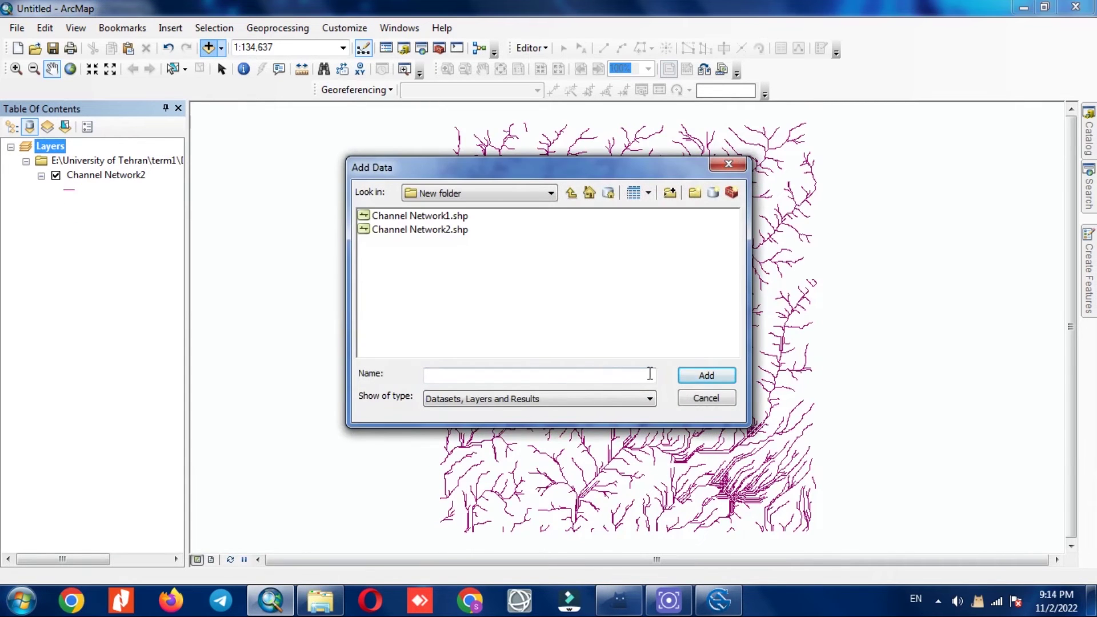
{"action": "type", "text": "E:\\New folder\\Integration RS and GIS\\GIS Dataset\\DEM"}
{"action": "left_click", "coordinate": [705, 378]}
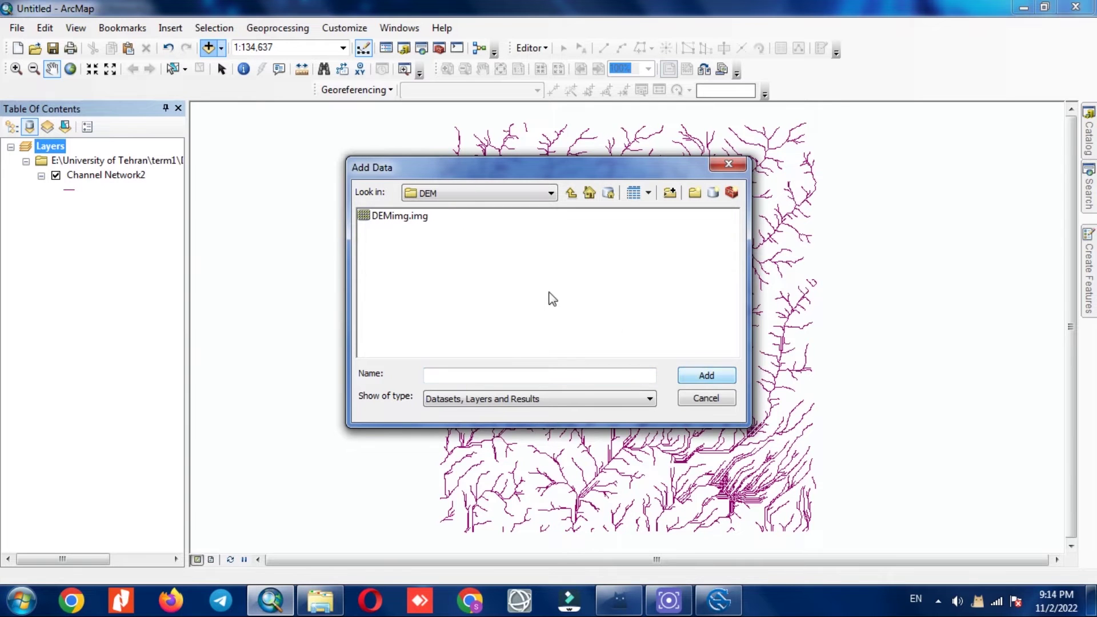
{"action": "left_click", "coordinate": [400, 217]}
{"action": "left_click", "coordinate": [708, 376]}
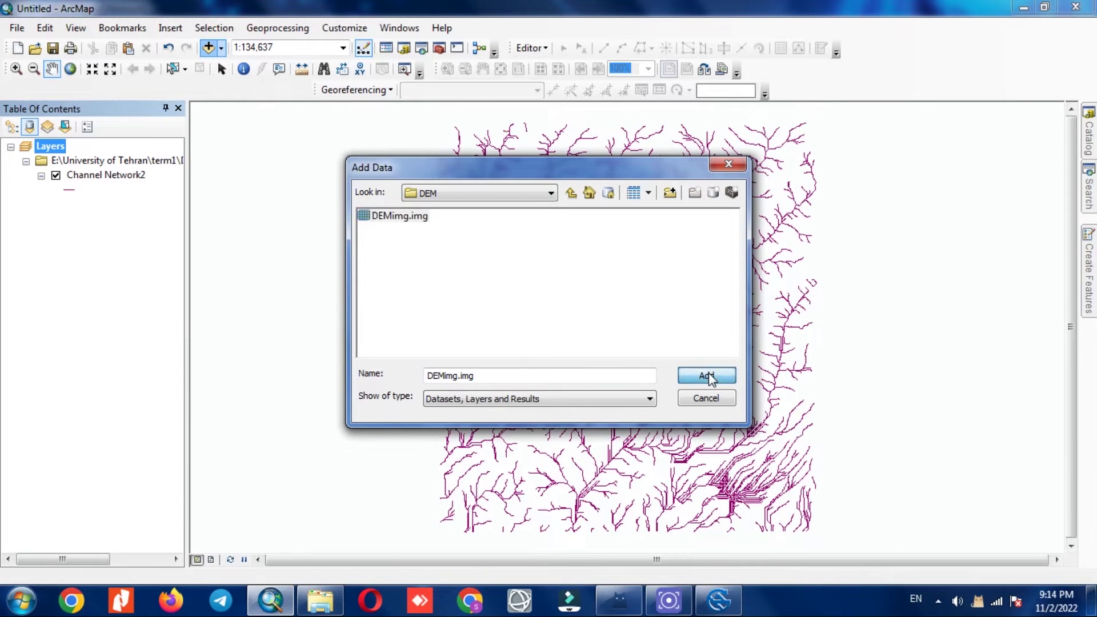
Step: Open the DEM's colour ramp list to browse the available ramps
{"action": "left_click", "coordinate": [79, 321]}
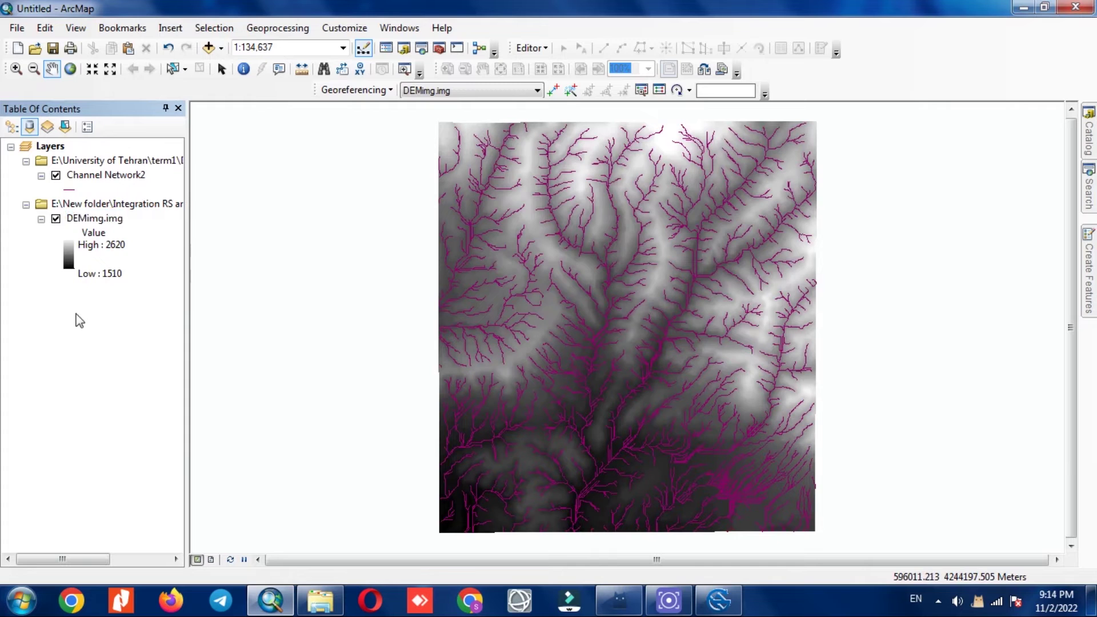
{"action": "left_click", "coordinate": [73, 268]}
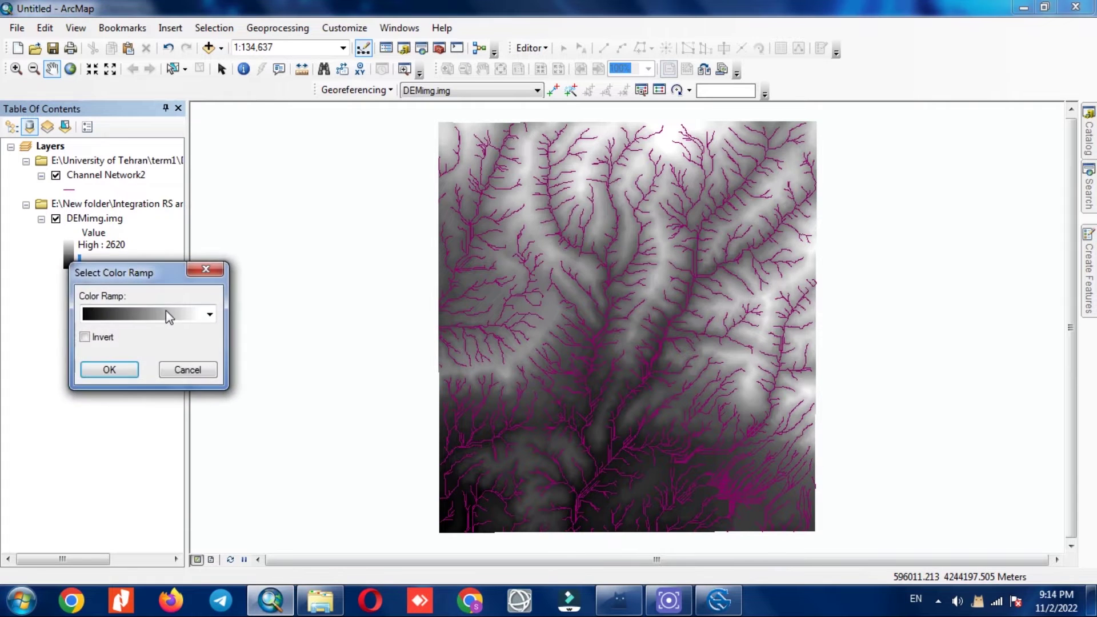
{"action": "left_click", "coordinate": [166, 314]}
{"action": "scroll", "coordinate": [158, 283], "scroll_direction": "down", "scroll_amount": 2}
Step: Apply a rainbow colour ramp to DEMimg.img
{"action": "scroll", "coordinate": [158, 279], "scroll_direction": "up", "scroll_amount": 5}
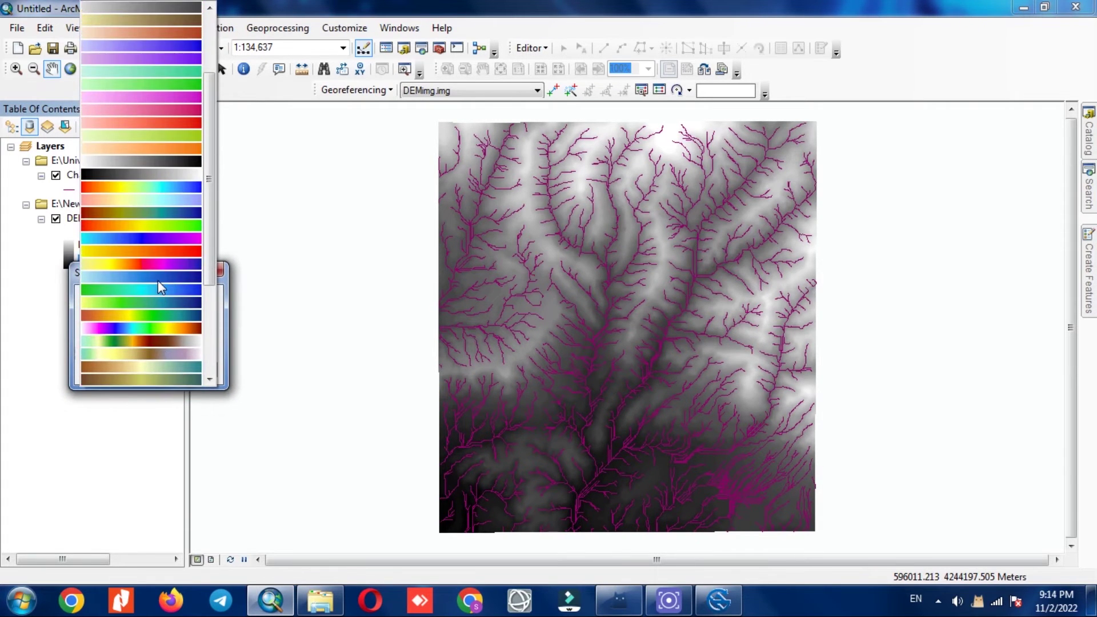
{"action": "scroll", "coordinate": [158, 280], "scroll_direction": "down", "scroll_amount": 4}
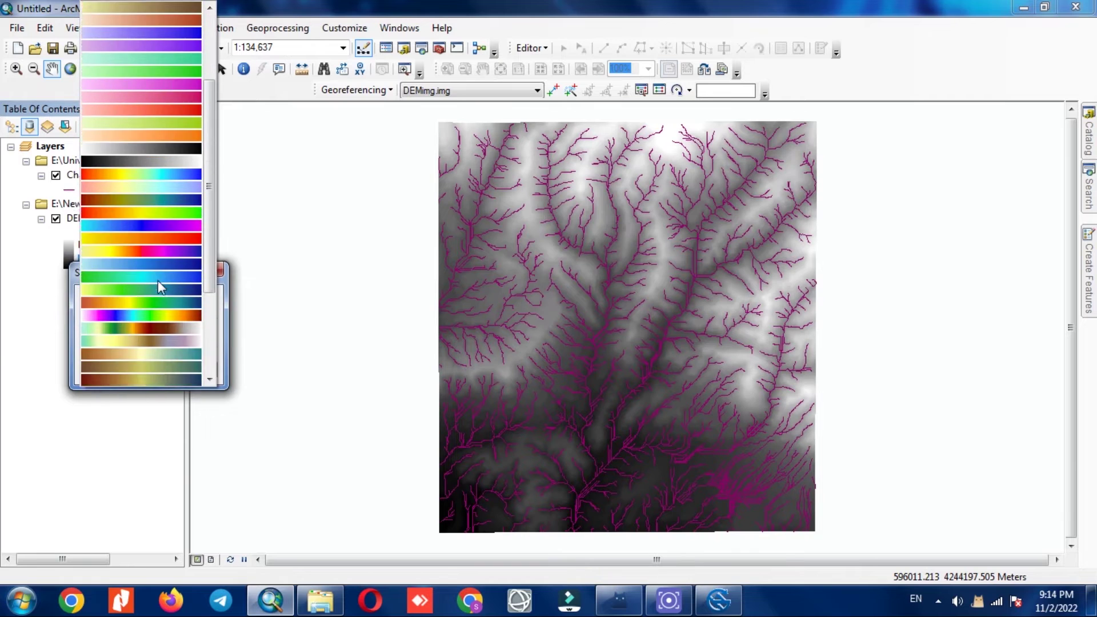
{"action": "left_click", "coordinate": [159, 285]}
{"action": "left_click", "coordinate": [109, 369]}
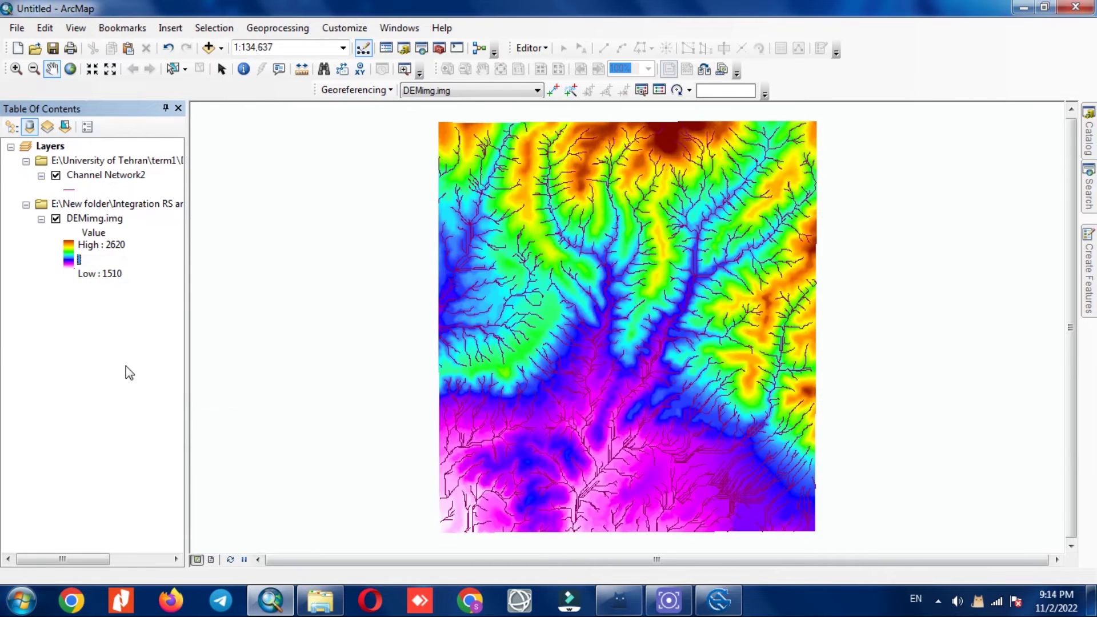
Step: Switch the DEM to a green-to-brown-to-white elevation colour ramp instead
{"action": "left_click", "coordinate": [69, 258]}
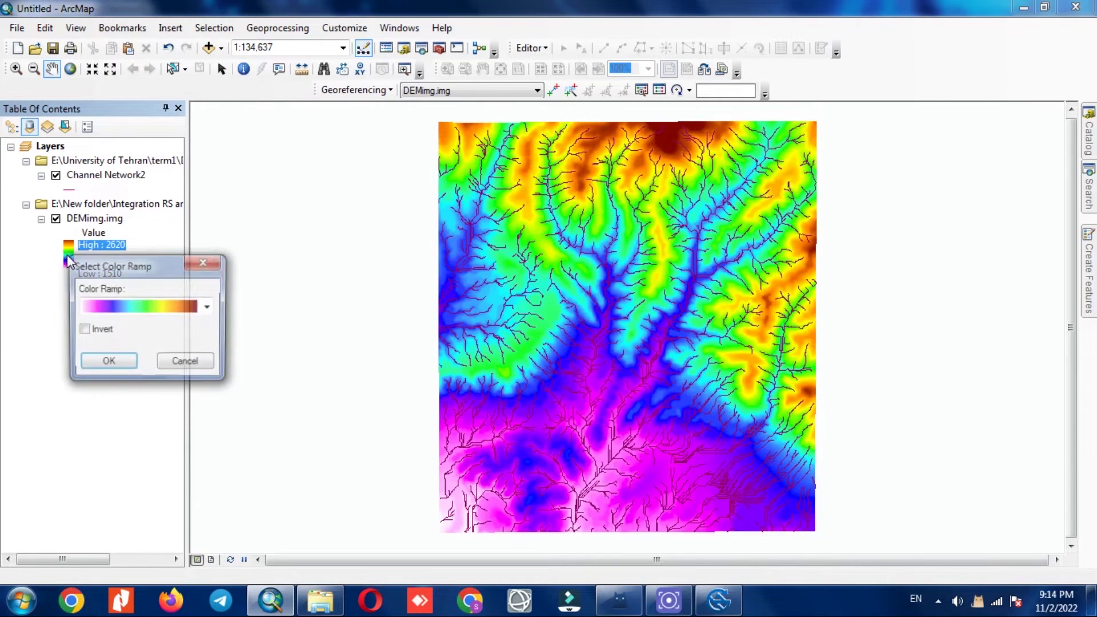
{"action": "left_click", "coordinate": [128, 310]}
{"action": "scroll", "coordinate": [128, 310], "scroll_direction": "up", "scroll_amount": 3}
{"action": "scroll", "coordinate": [128, 311], "scroll_direction": "down", "scroll_amount": 3}
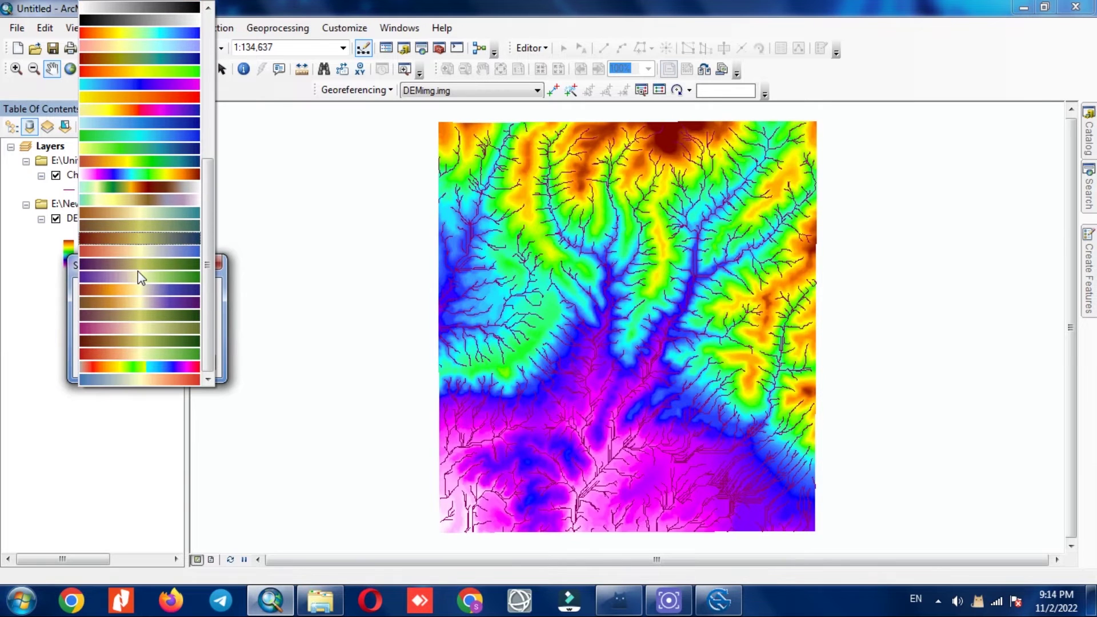
{"action": "left_click", "coordinate": [153, 186]}
{"action": "left_click", "coordinate": [118, 366]}
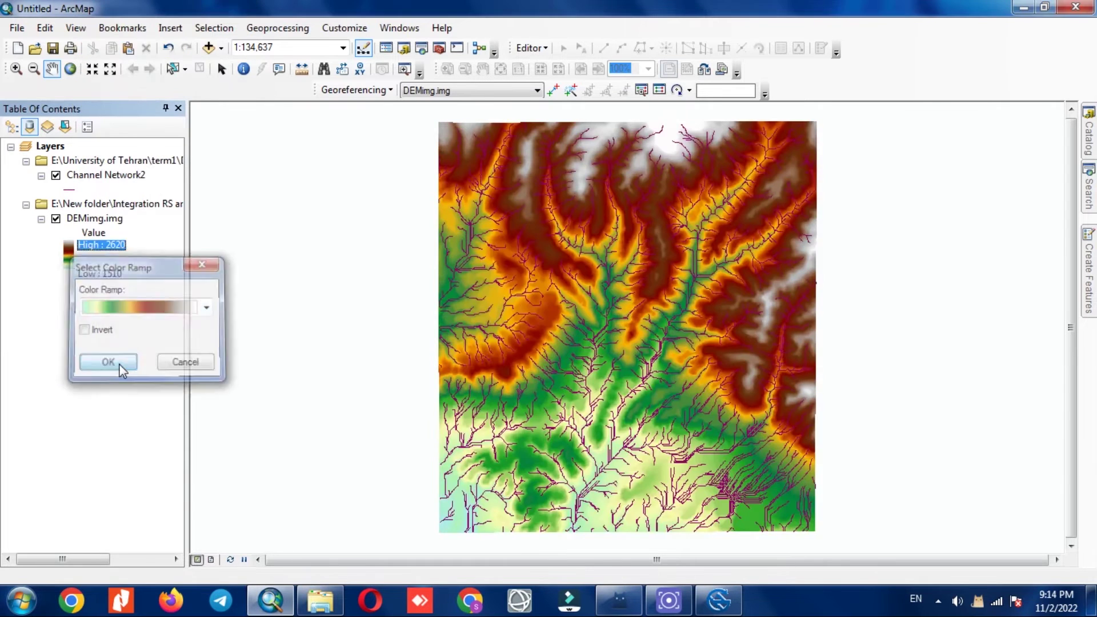
{"action": "left_click", "coordinate": [87, 411]}
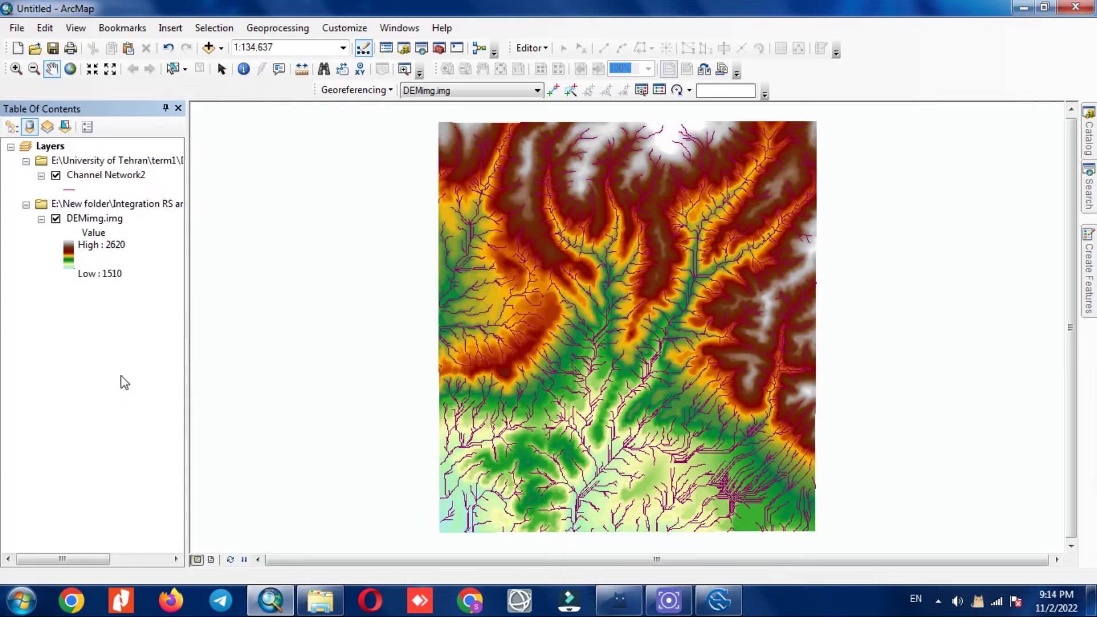
Step: In the Channel Network2 attribute table, select the 597 segments where "Order" >= 3
{"action": "right_click", "coordinate": [86, 176]}
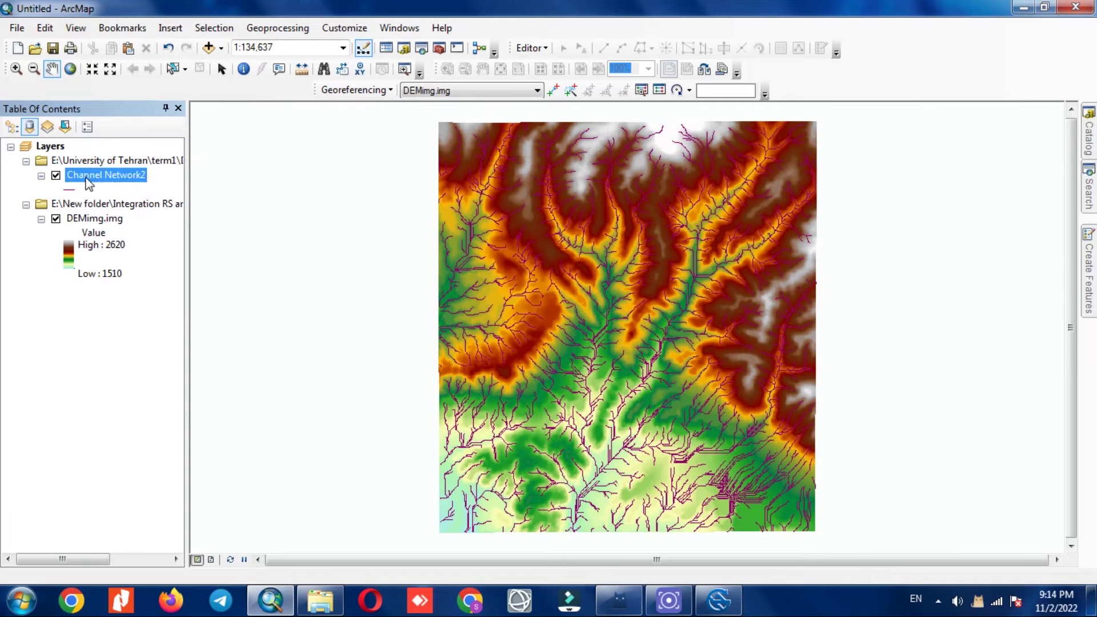
{"action": "left_click", "coordinate": [119, 226]}
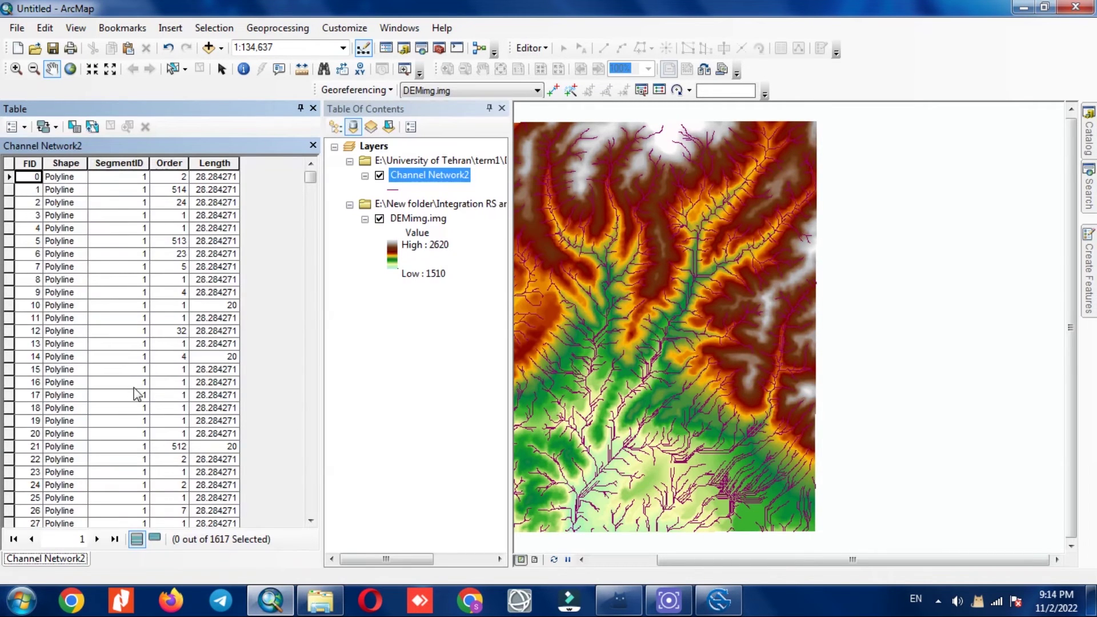
{"action": "left_click", "coordinate": [25, 128]}
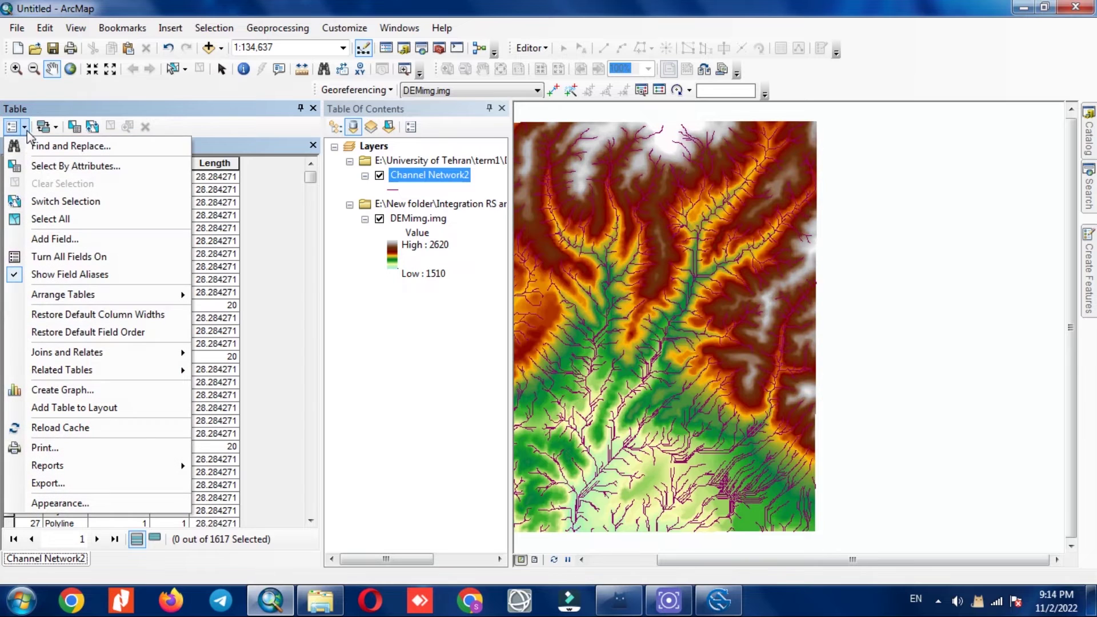
{"action": "left_click", "coordinate": [146, 171]}
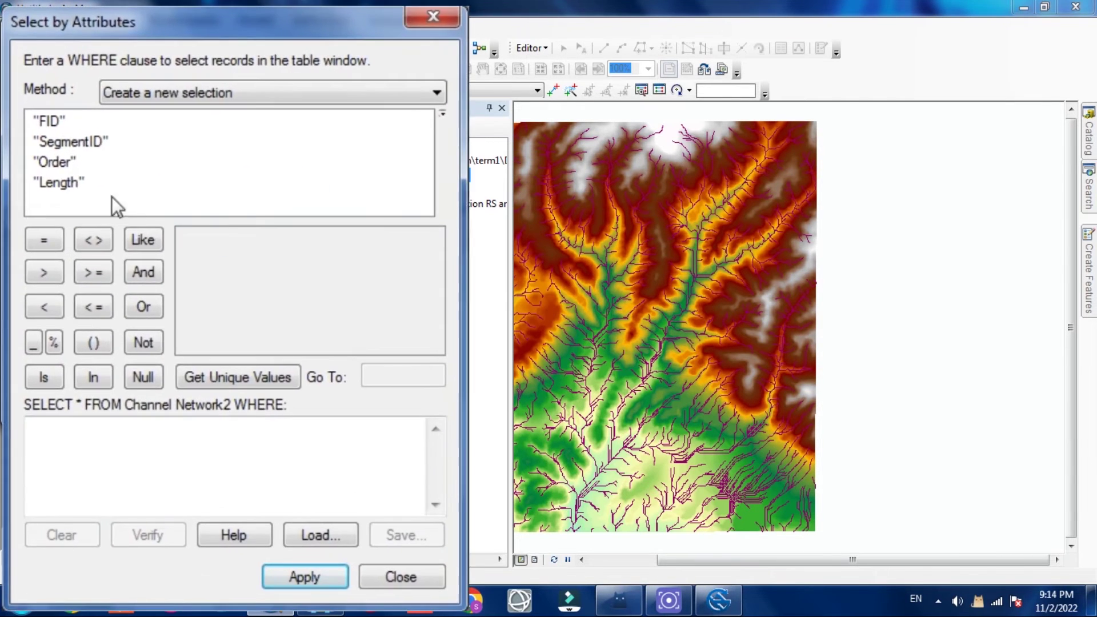
{"action": "double_click", "coordinate": [52, 164]}
{"action": "left_click", "coordinate": [93, 273]}
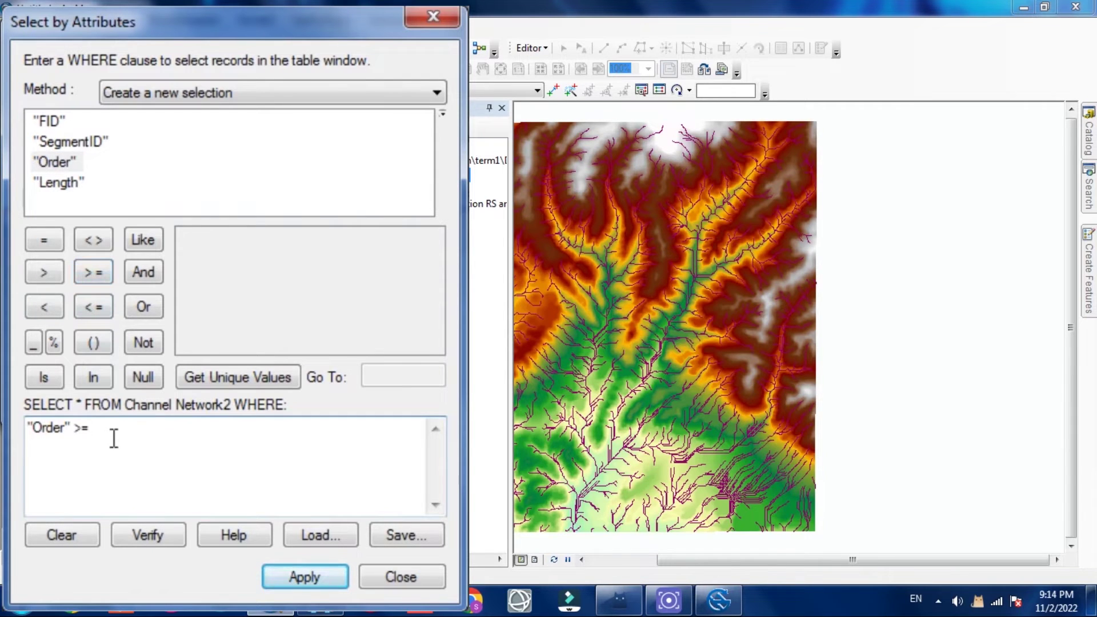
{"action": "left_click", "coordinate": [305, 586]}
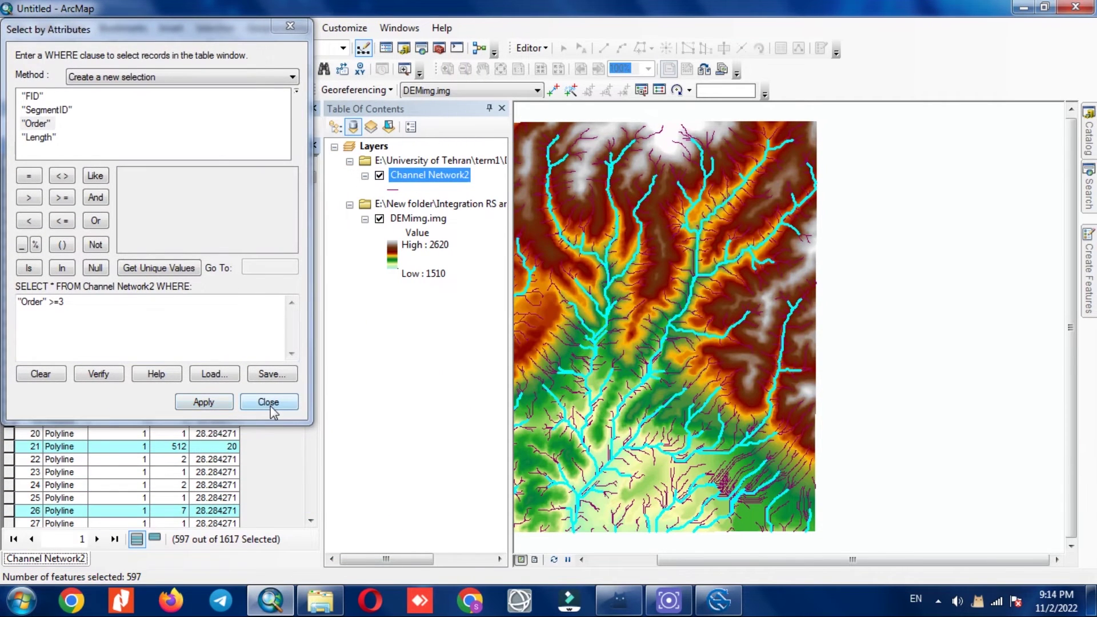
{"action": "left_click", "coordinate": [268, 402]}
Step: Sort the attribute table by Order, highest first
{"action": "right_click", "coordinate": [176, 166]}
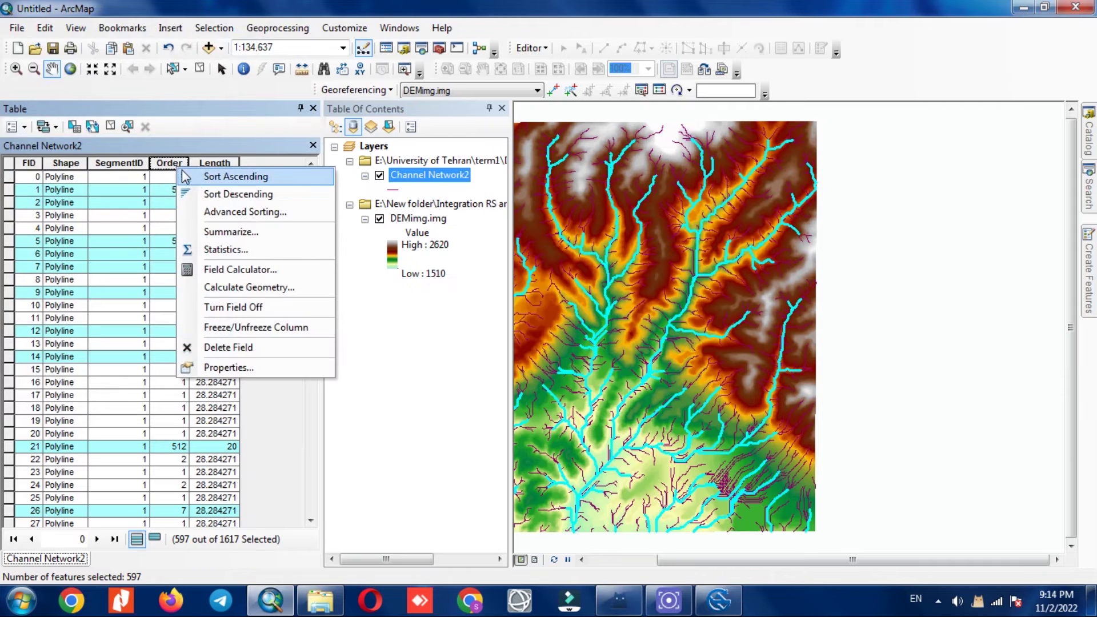
{"action": "left_click", "coordinate": [219, 195]}
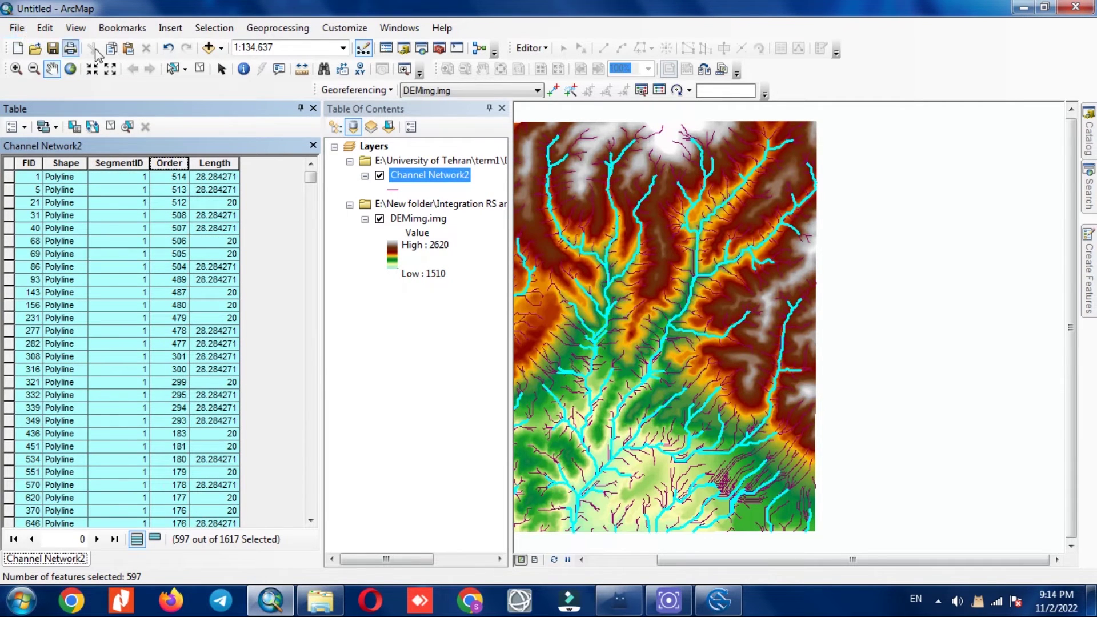
{"action": "right_click", "coordinate": [404, 175]}
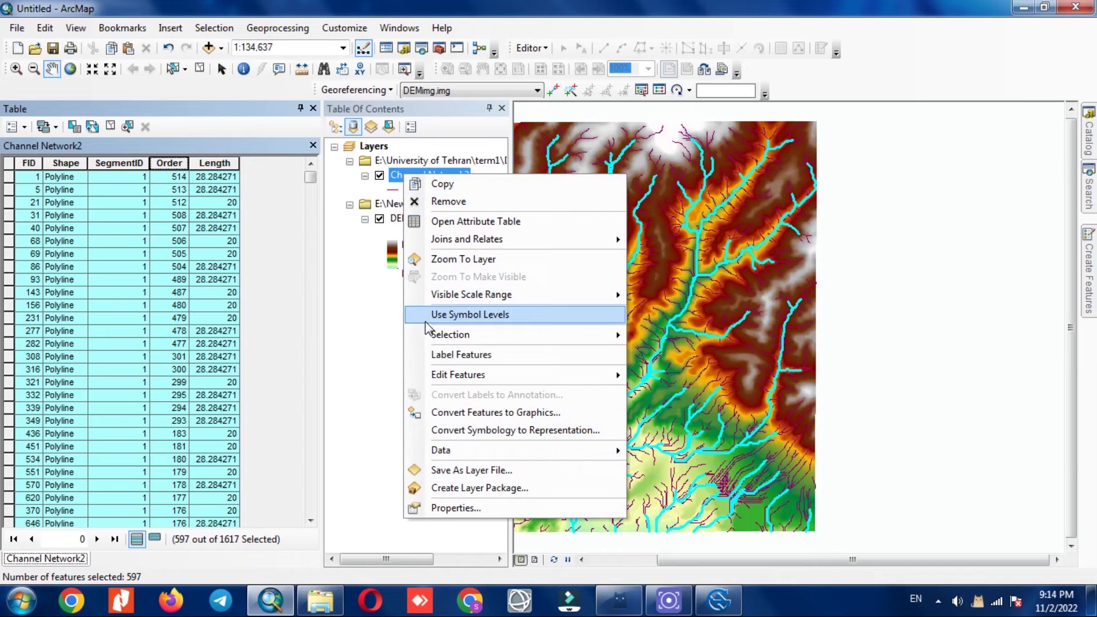
{"action": "left_click", "coordinate": [451, 507]}
Step: Symbolise Channel Network2 with graduated line widths based on the Order field in five classes
{"action": "left_click_drag", "start_coordinate": [595, 84], "coordinate": [320, 55]}
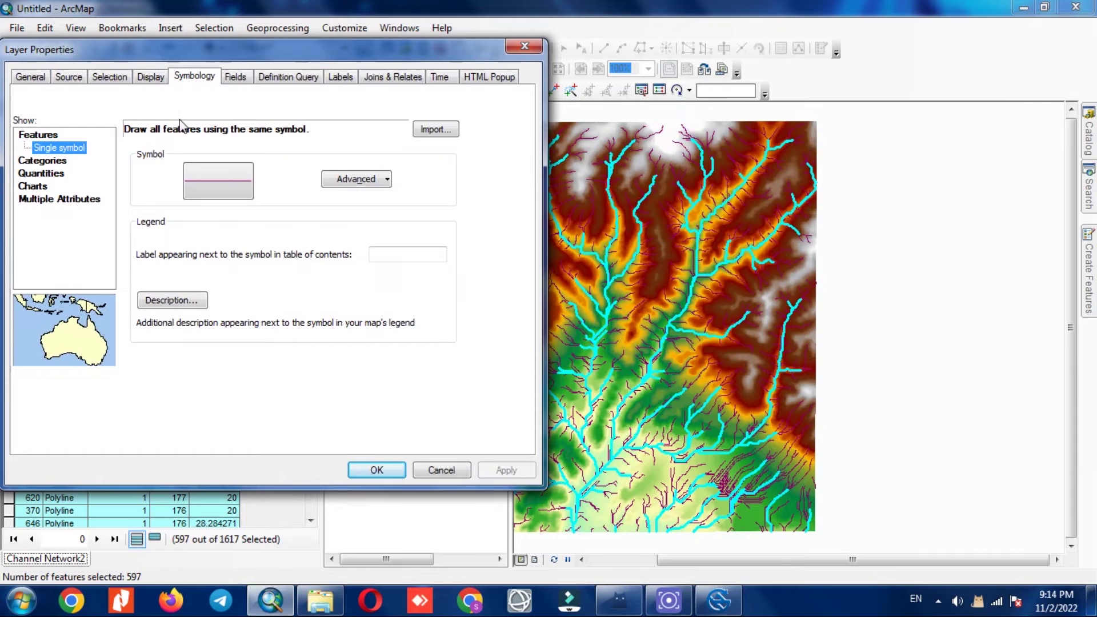
{"action": "left_click", "coordinate": [41, 160]}
{"action": "left_click", "coordinate": [38, 200]}
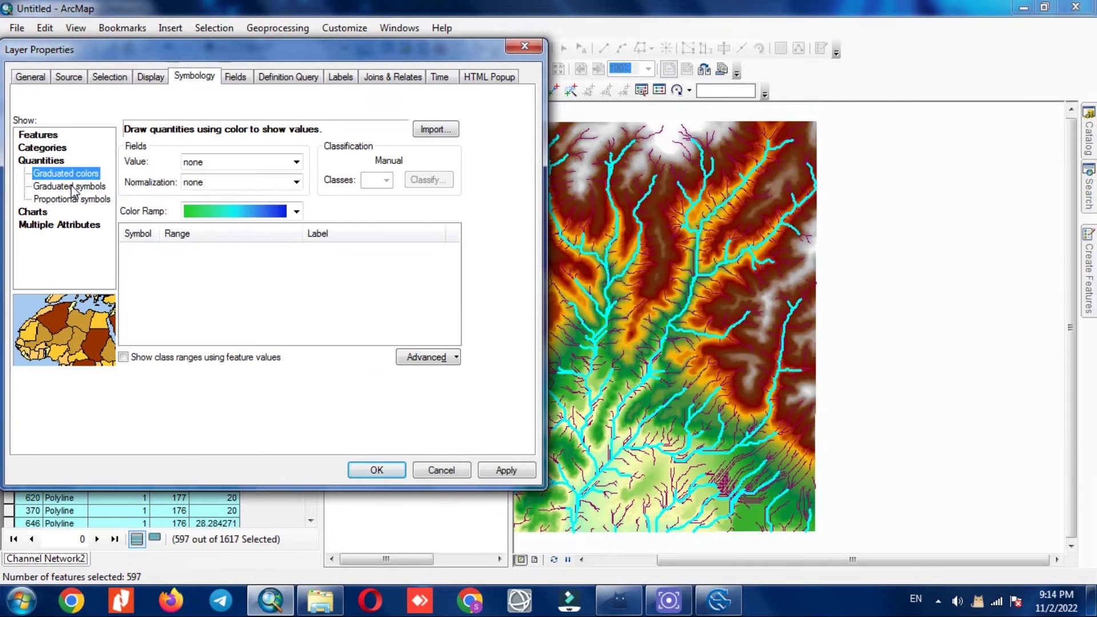
{"action": "left_click", "coordinate": [69, 186]}
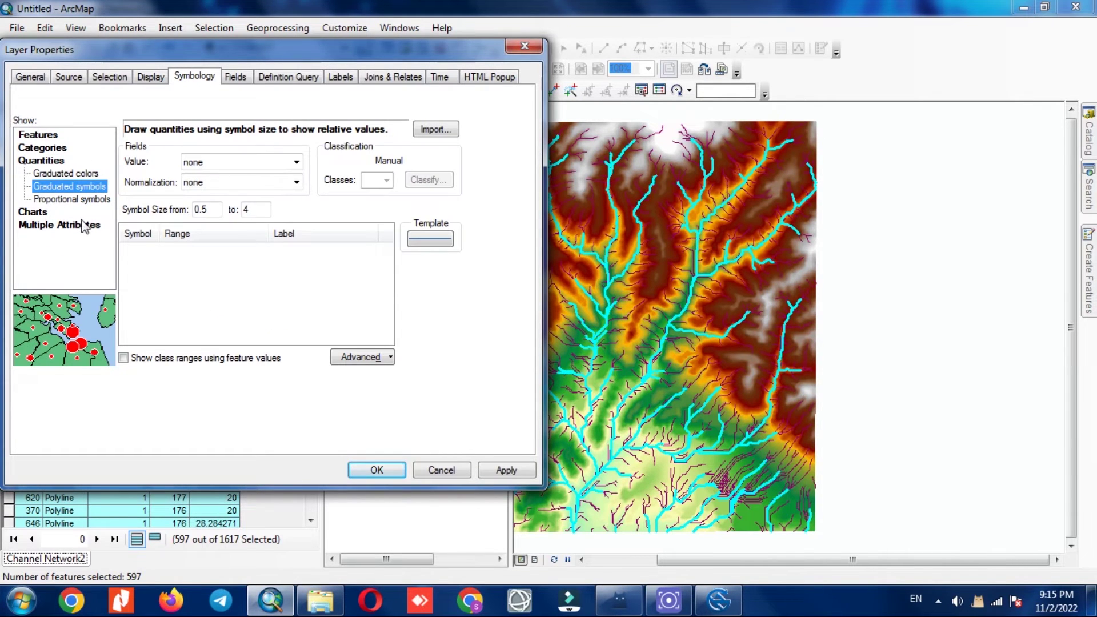
{"action": "left_click", "coordinate": [296, 162]}
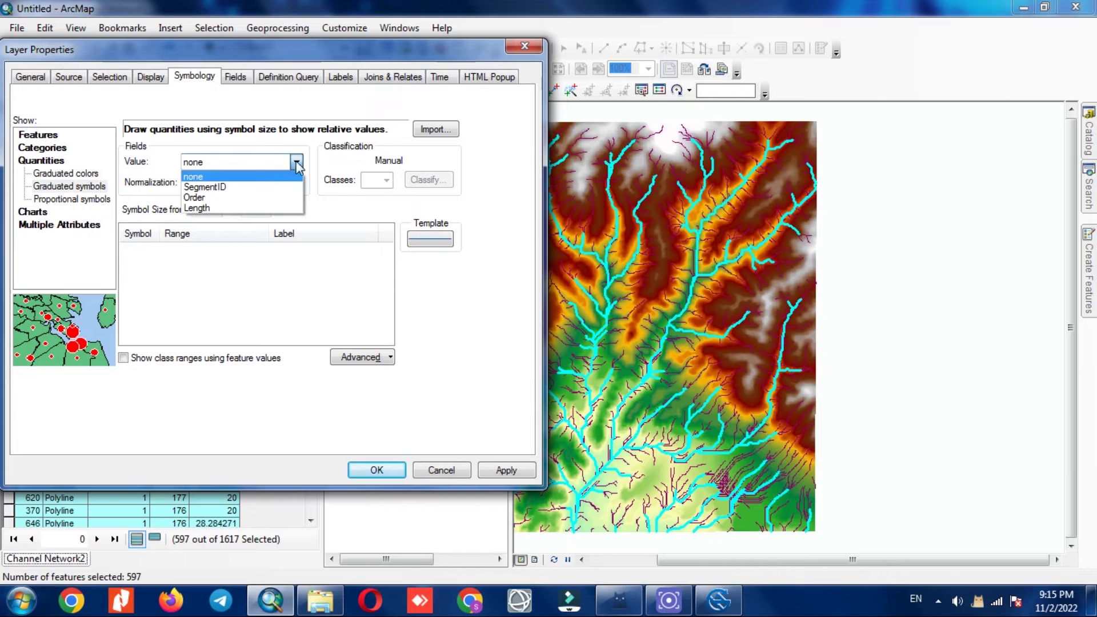
{"action": "left_click", "coordinate": [242, 197]}
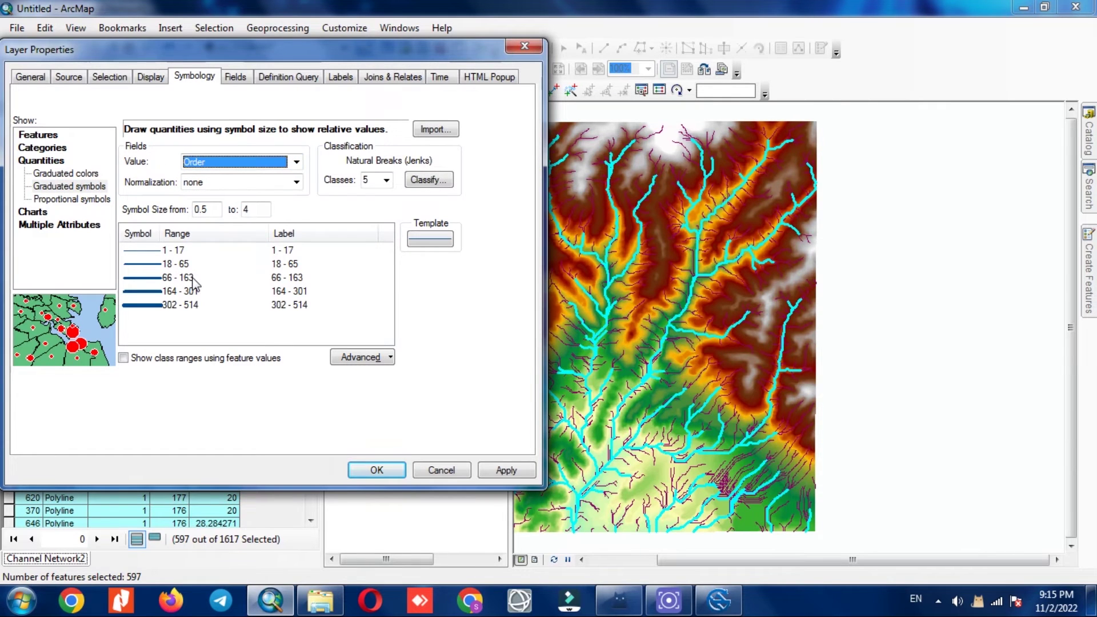
{"action": "left_click", "coordinate": [499, 470]}
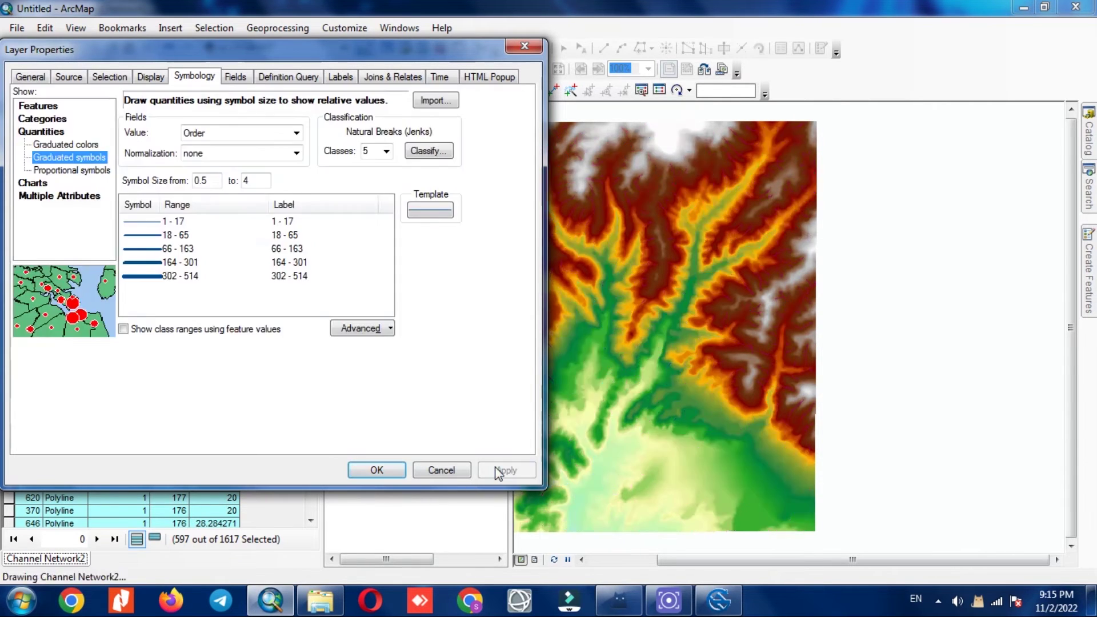
Step: Make the template line dark blue, clear the 597-segment selection and close the table
{"action": "left_click", "coordinate": [435, 211]}
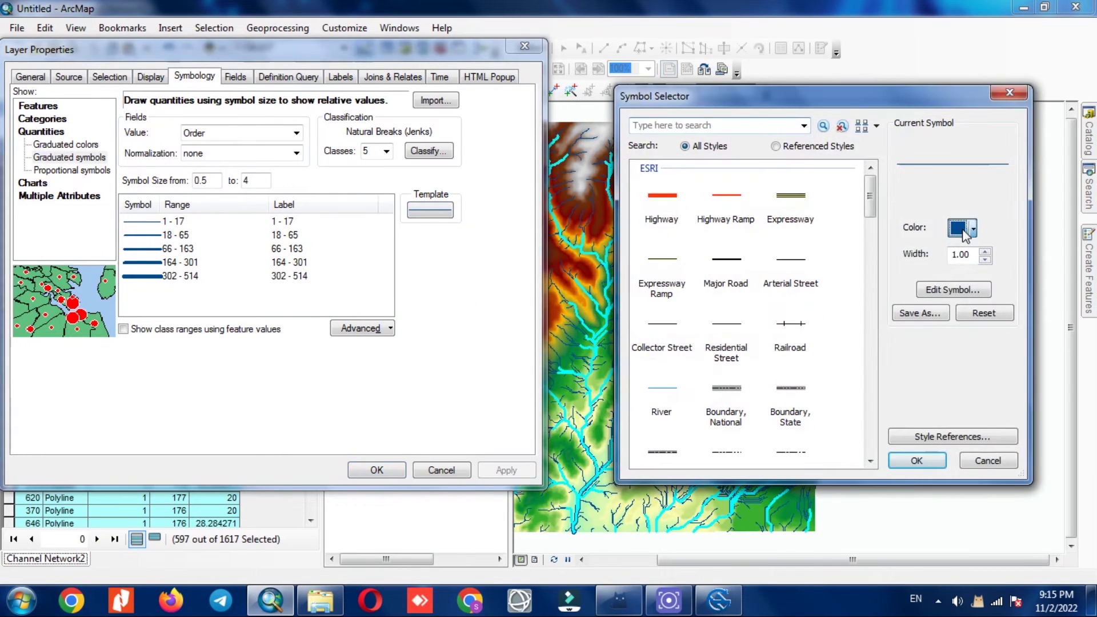
{"action": "left_click", "coordinate": [966, 232]}
{"action": "left_click", "coordinate": [1061, 328]}
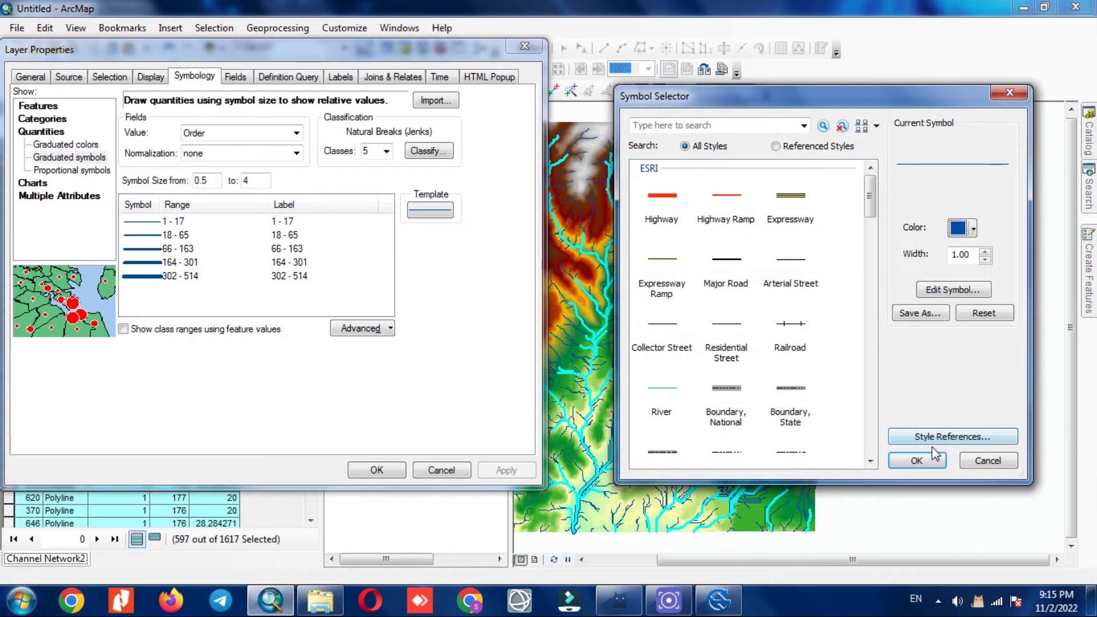
{"action": "left_click", "coordinate": [925, 460]}
{"action": "left_click", "coordinate": [504, 470]}
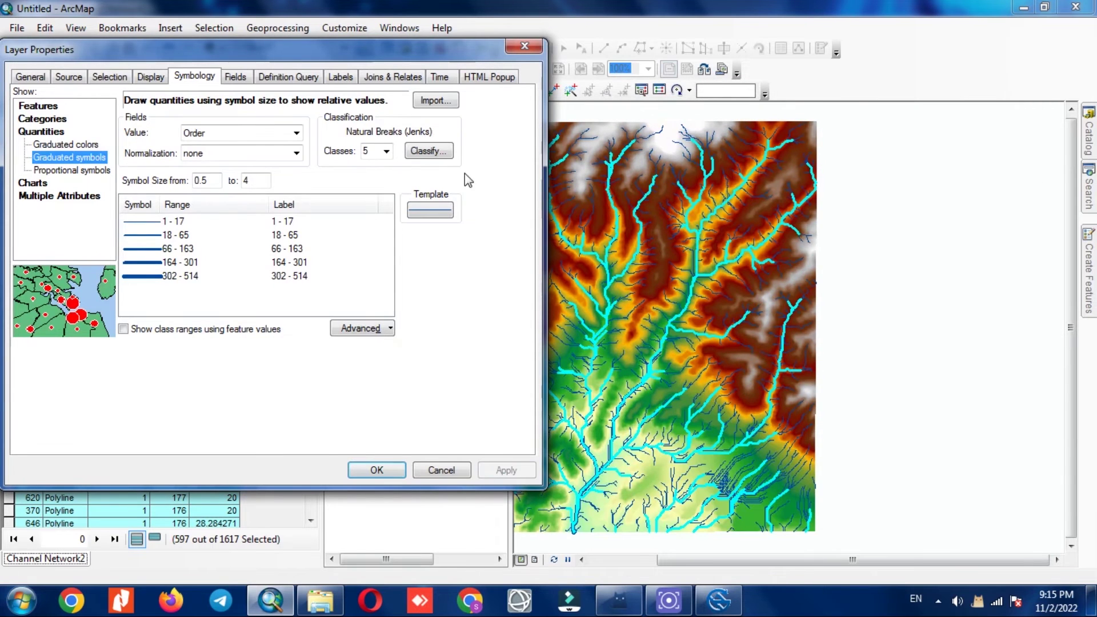
{"action": "left_click", "coordinate": [374, 470]}
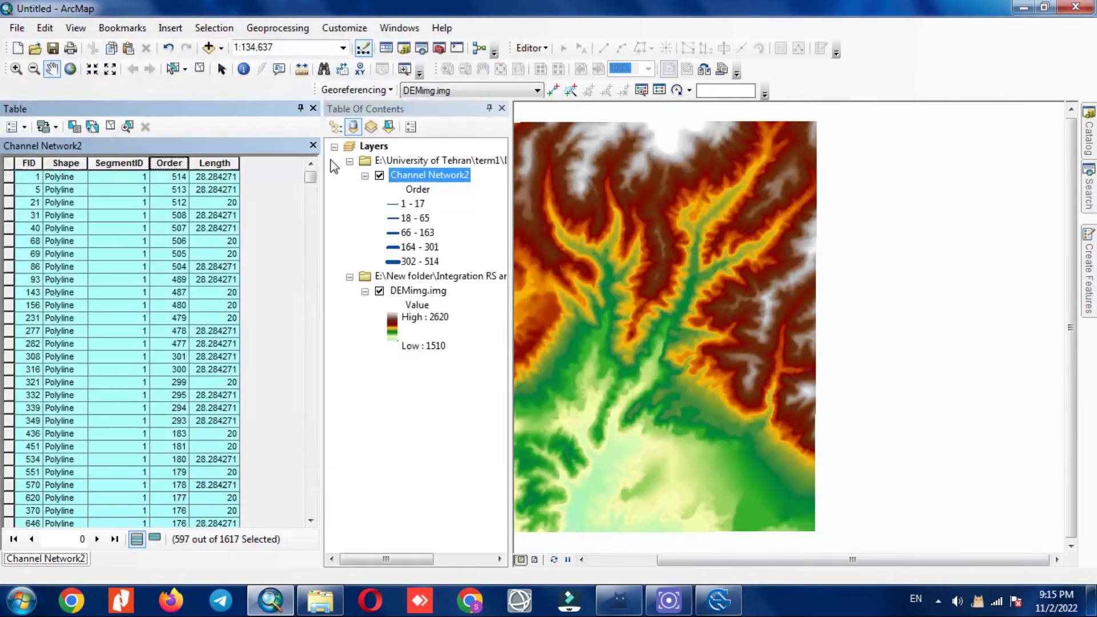
{"action": "left_click", "coordinate": [200, 69]}
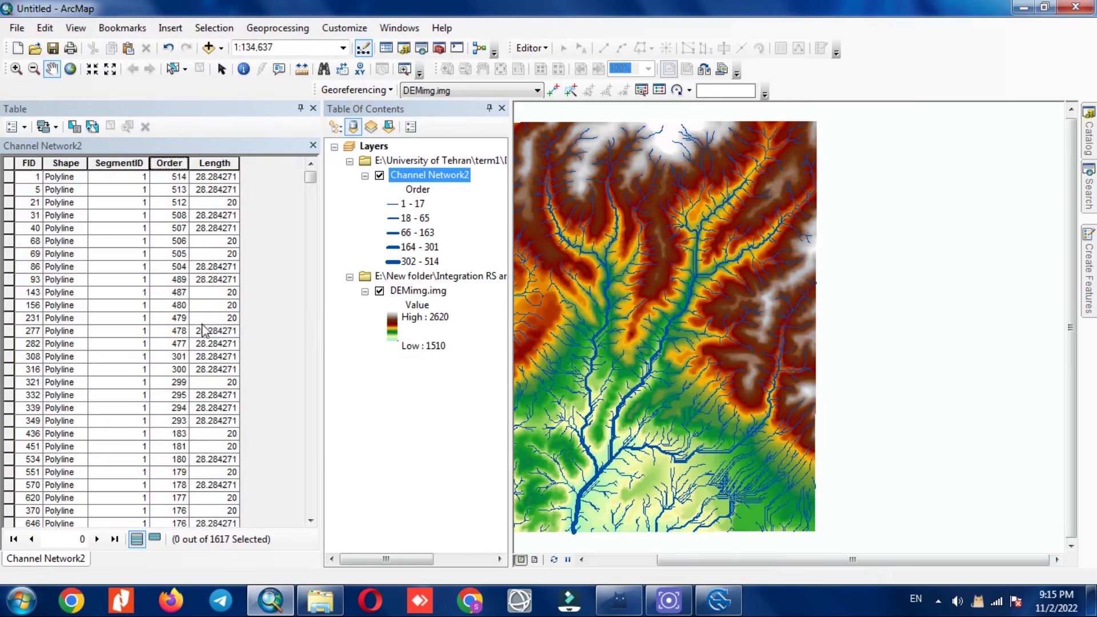
{"action": "left_click", "coordinate": [313, 145]}
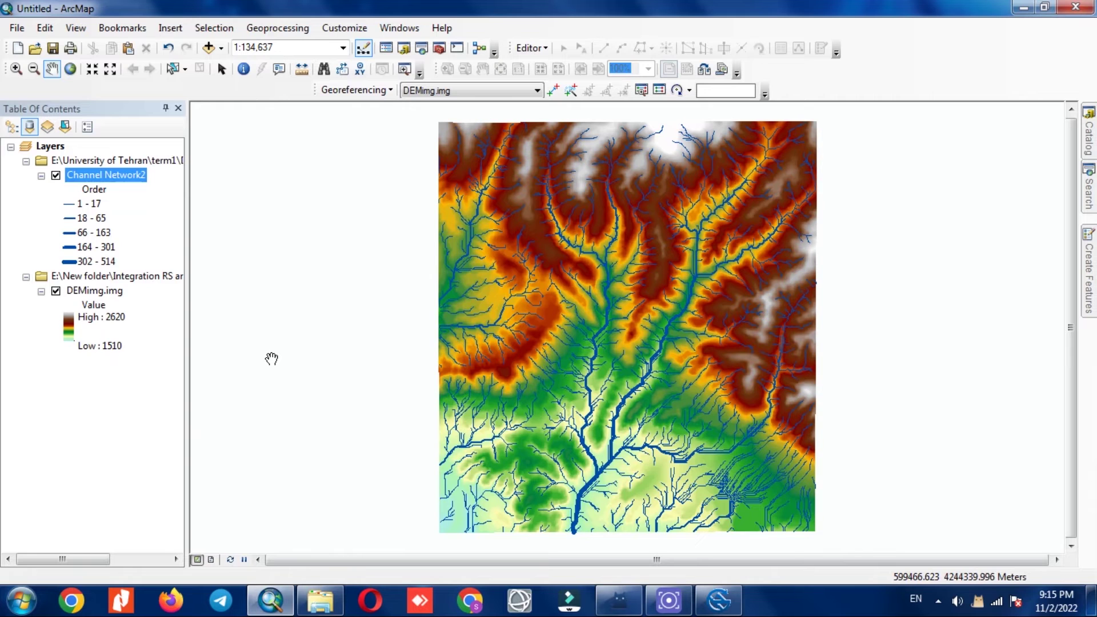
Step: Reclassify the Order line widths into four classes (1-19, 20-87, 88-183, 184-514), trying three first
{"action": "right_click", "coordinate": [119, 177]}
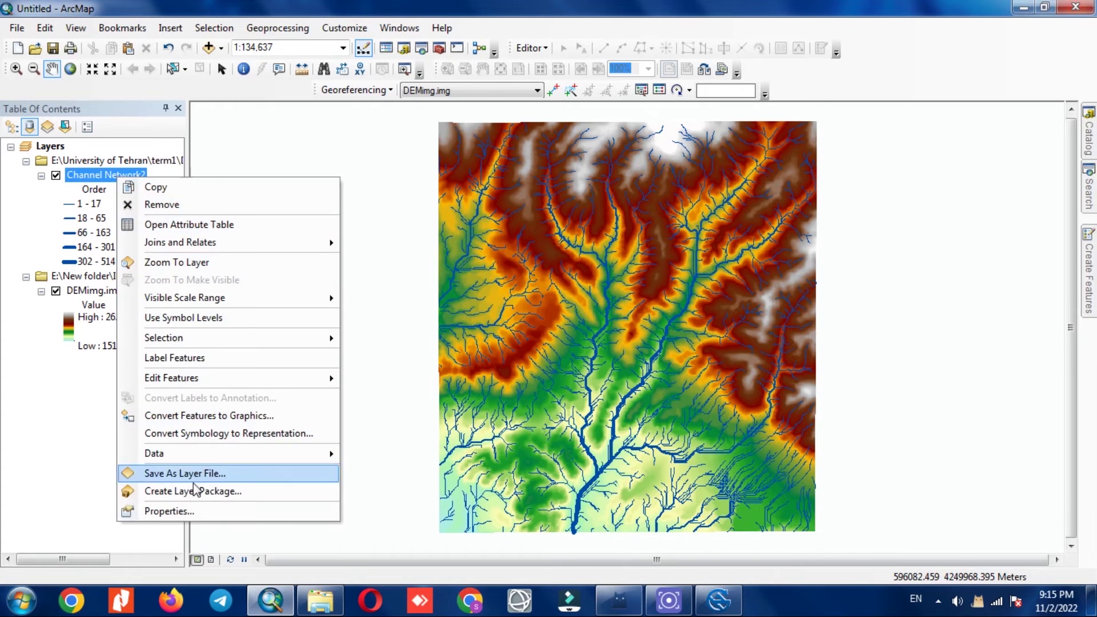
{"action": "left_click", "coordinate": [190, 510]}
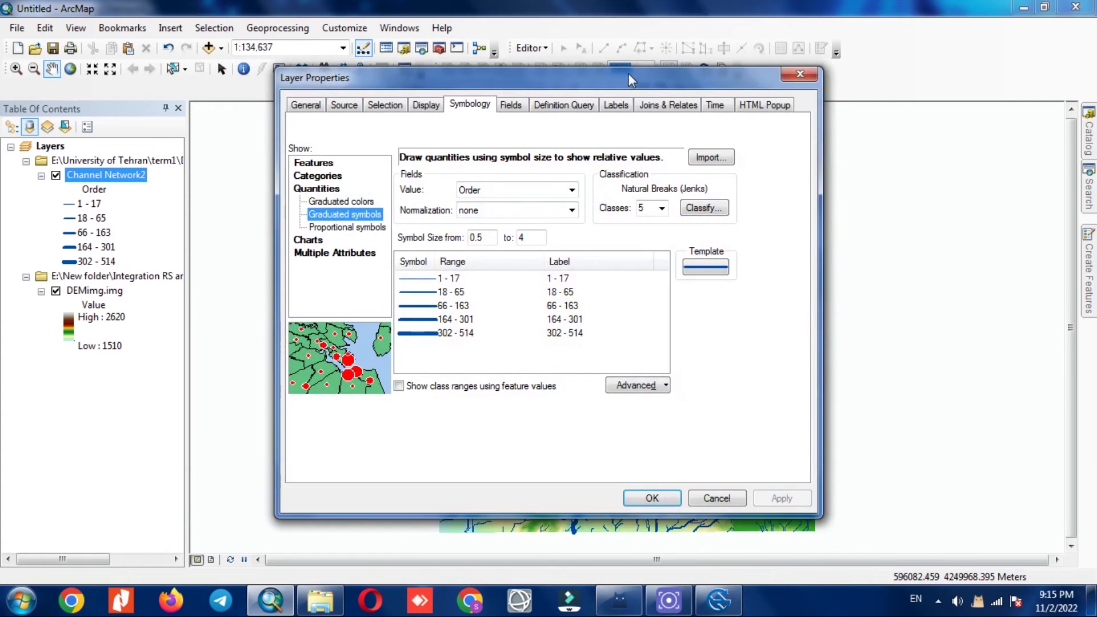
{"action": "left_click_drag", "start_coordinate": [629, 80], "coordinate": [319, 60]}
{"action": "left_click", "coordinate": [354, 188]}
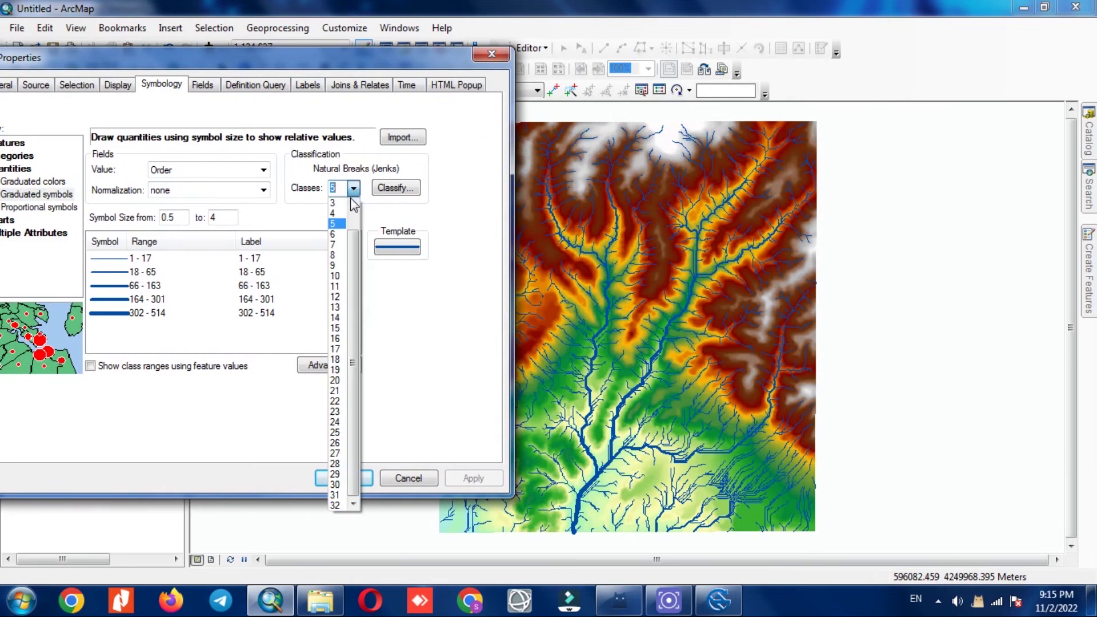
{"action": "left_click", "coordinate": [339, 203]}
{"action": "left_click", "coordinate": [474, 478]}
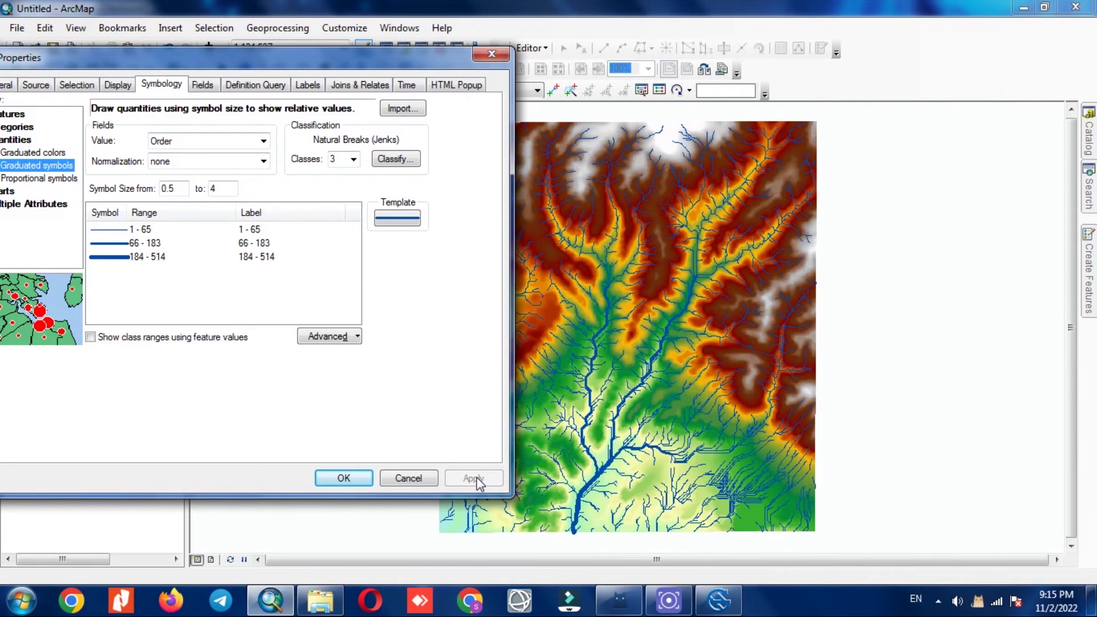
{"action": "left_click", "coordinate": [354, 159]}
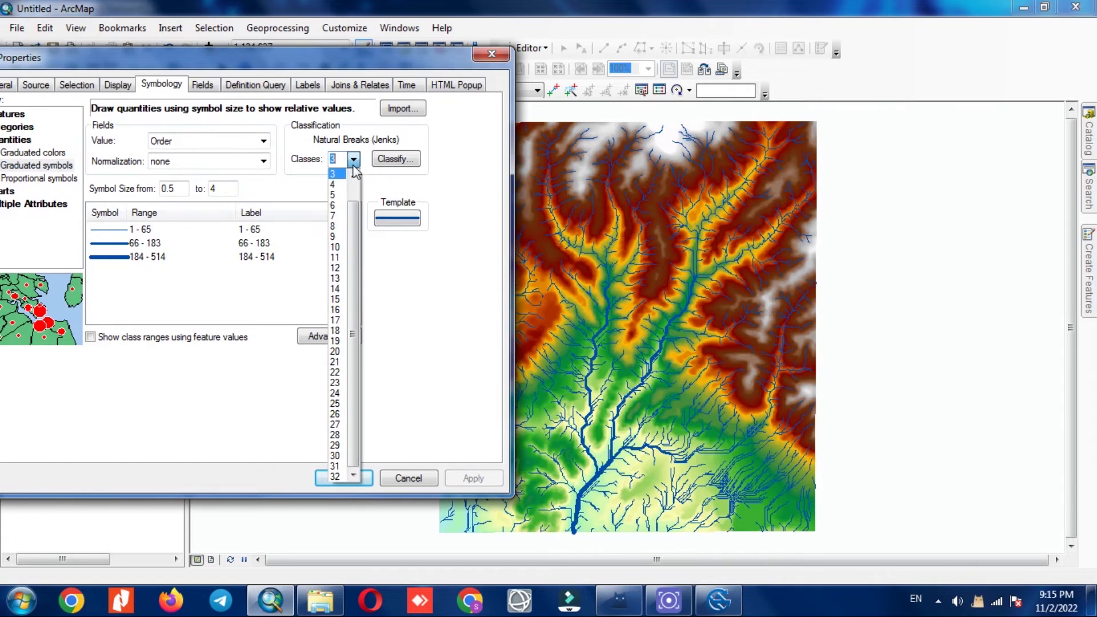
{"action": "left_click", "coordinate": [339, 193]}
{"action": "left_click", "coordinate": [473, 480]}
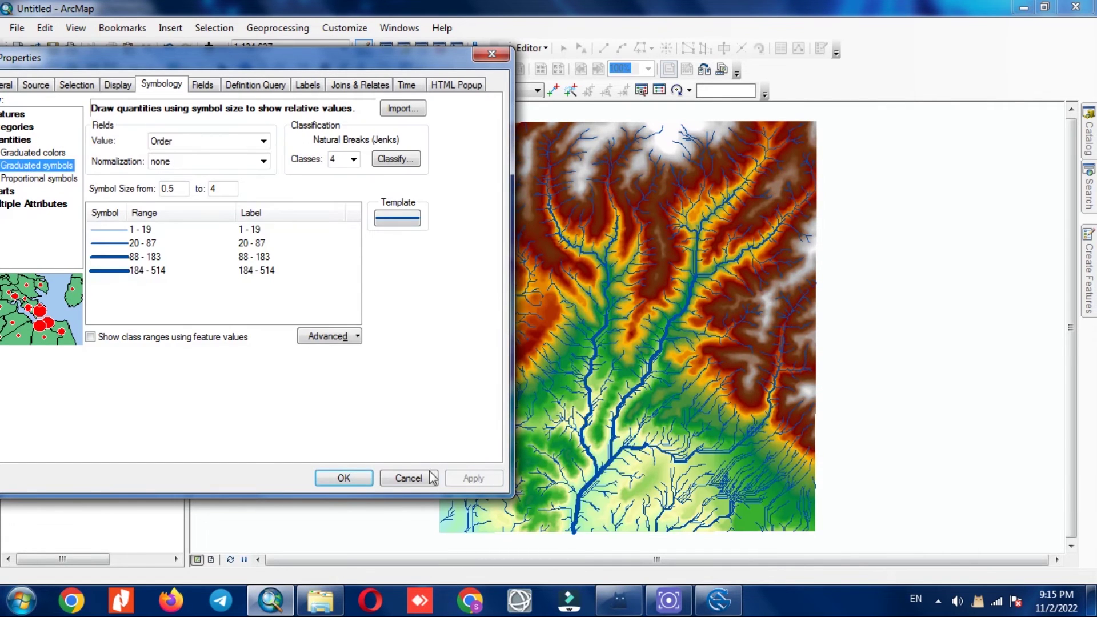
{"action": "left_click", "coordinate": [365, 477]}
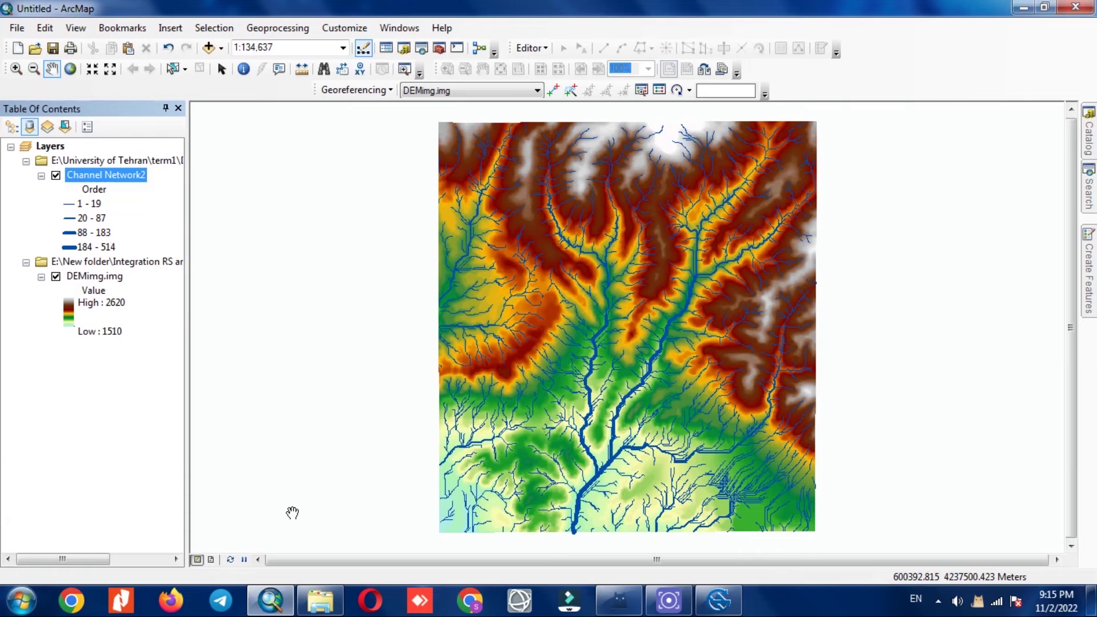
Step: Zoom to the full extent and open the colour ramp list for DEMimg.img
{"action": "left_click", "coordinate": [98, 433]}
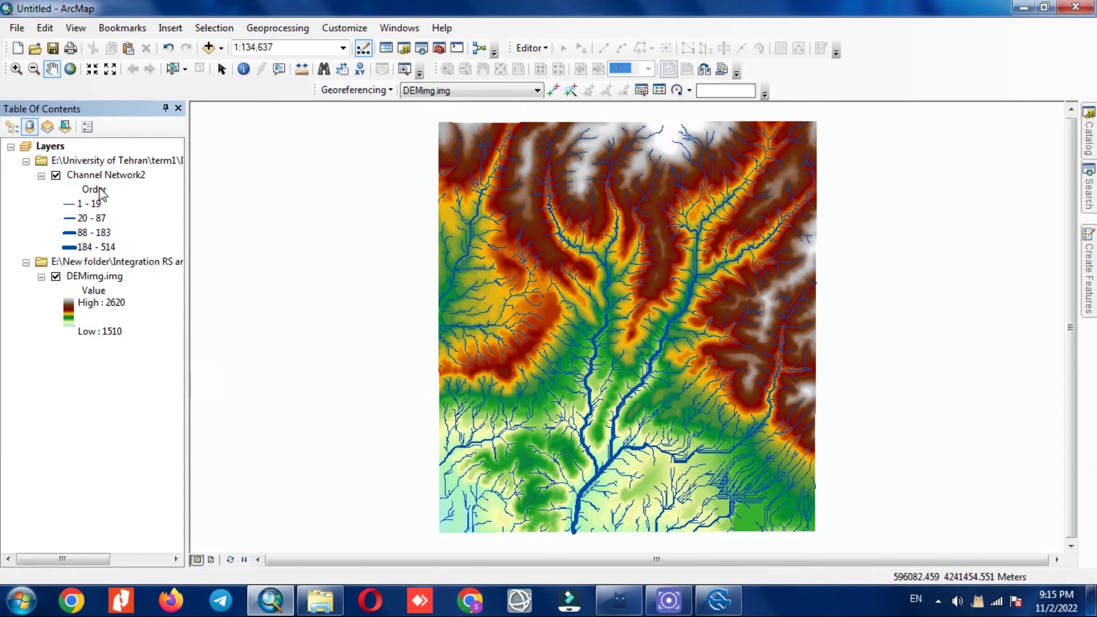
{"action": "left_click", "coordinate": [70, 70]}
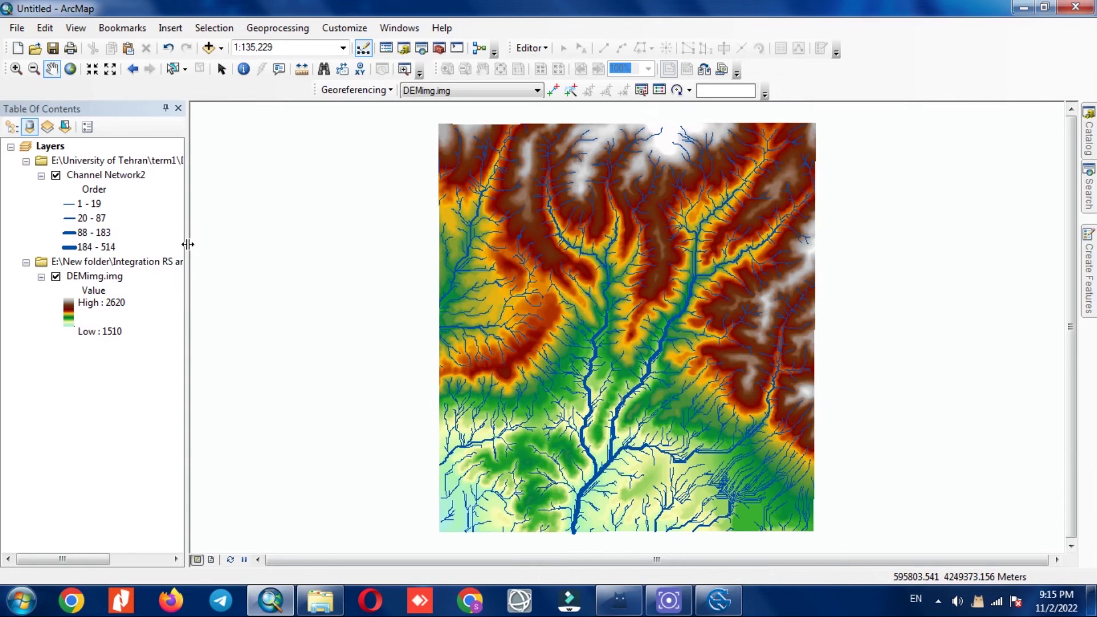
{"action": "left_click", "coordinate": [69, 305]}
{"action": "left_click_drag", "start_coordinate": [155, 308], "coordinate": [159, 196]}
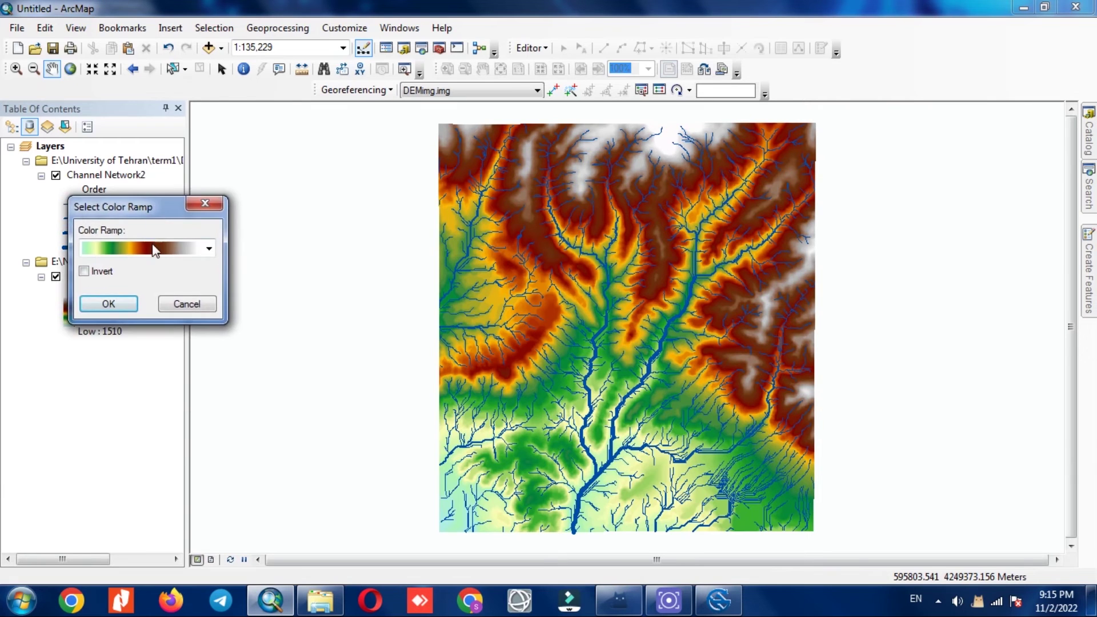
{"action": "left_click", "coordinate": [155, 249]}
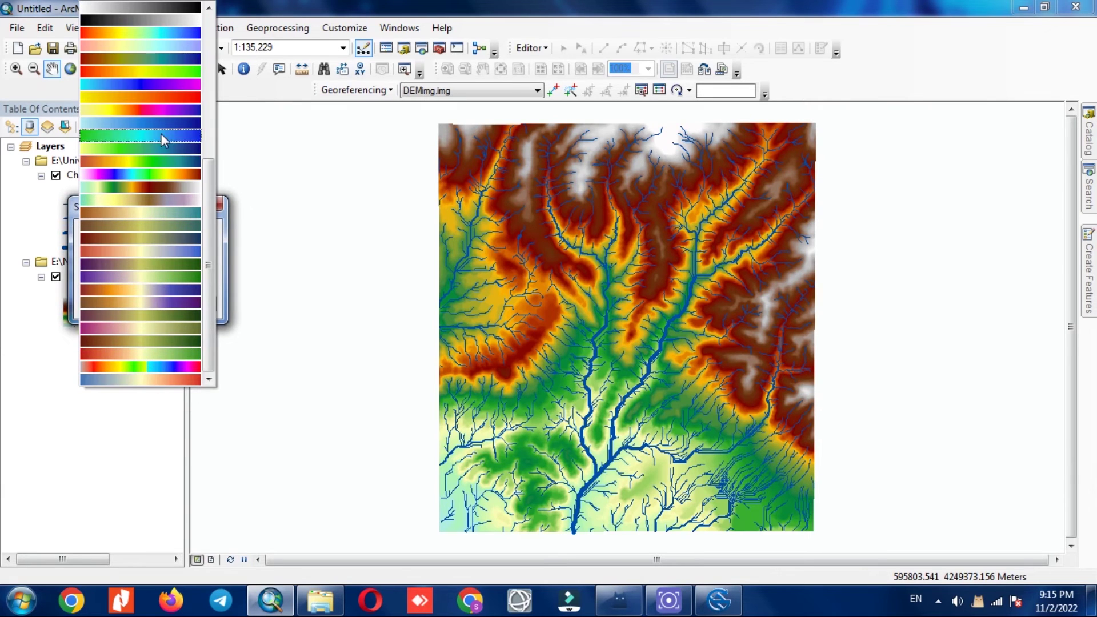